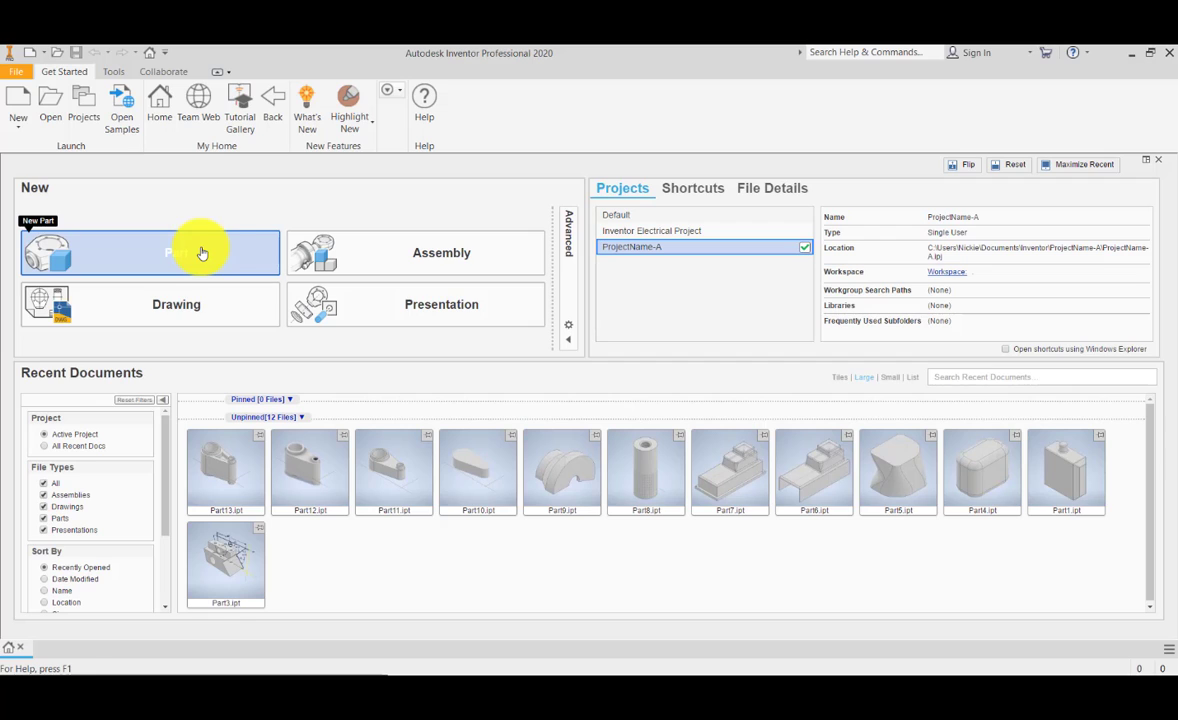
Step: Create a new standard part and start a 2D sketch on the XZ plane
left_click(202, 253)
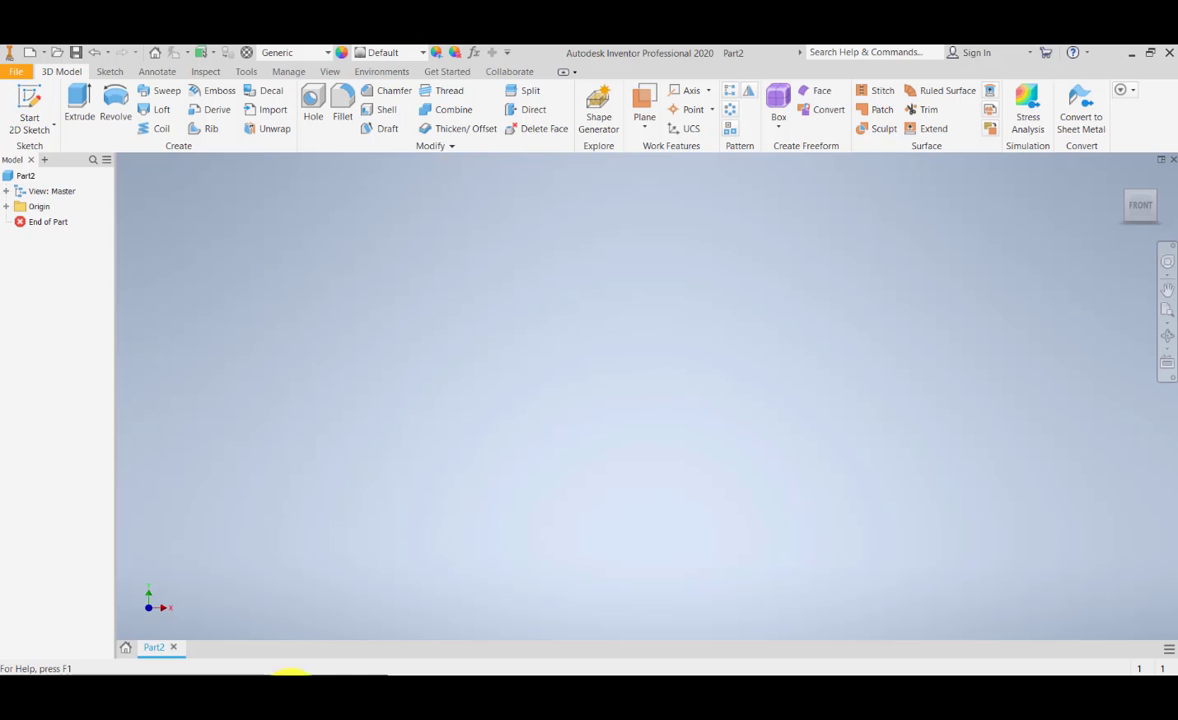
left_click(27, 106)
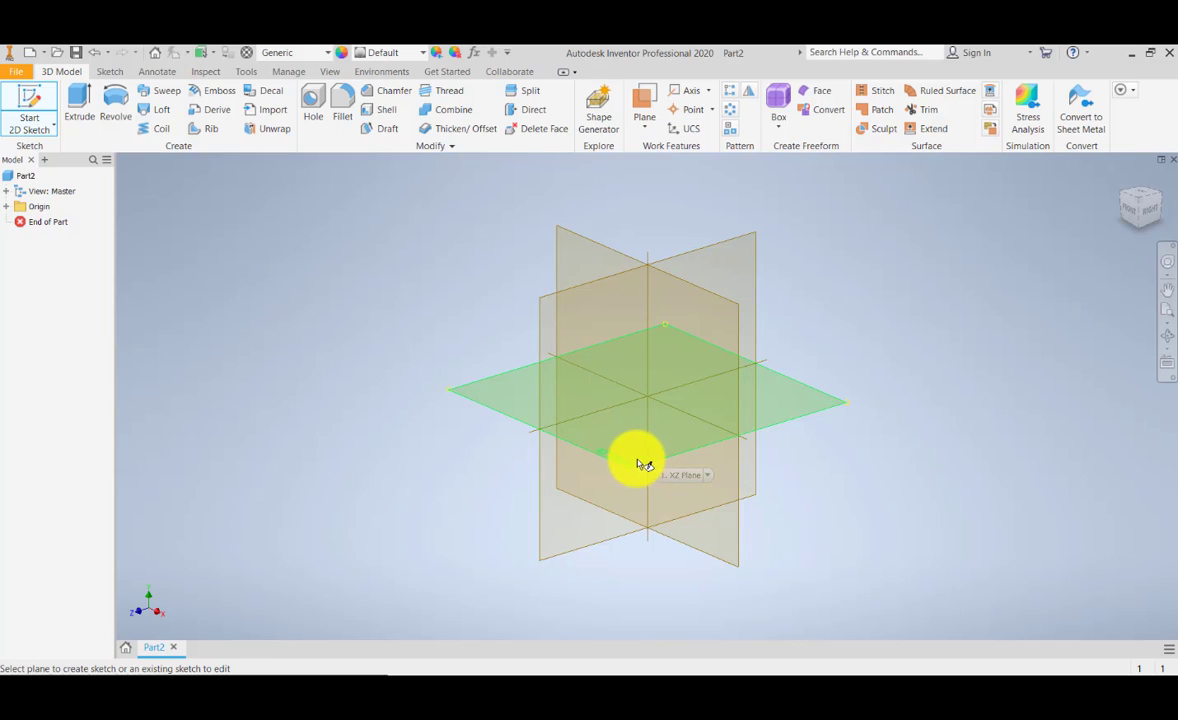
left_click(641, 462)
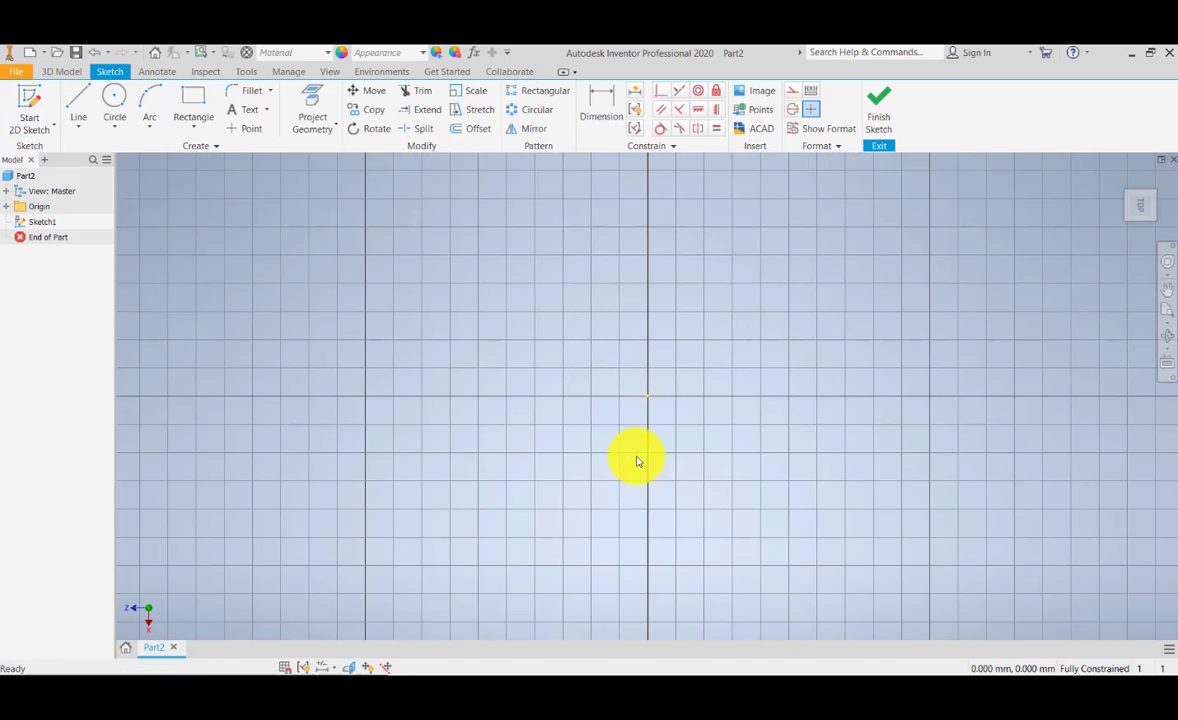
Step: Draw a rectangle about 11 mm wide and 7 mm high, with its lower-right corner on the sketch origin
left_click(197, 110)
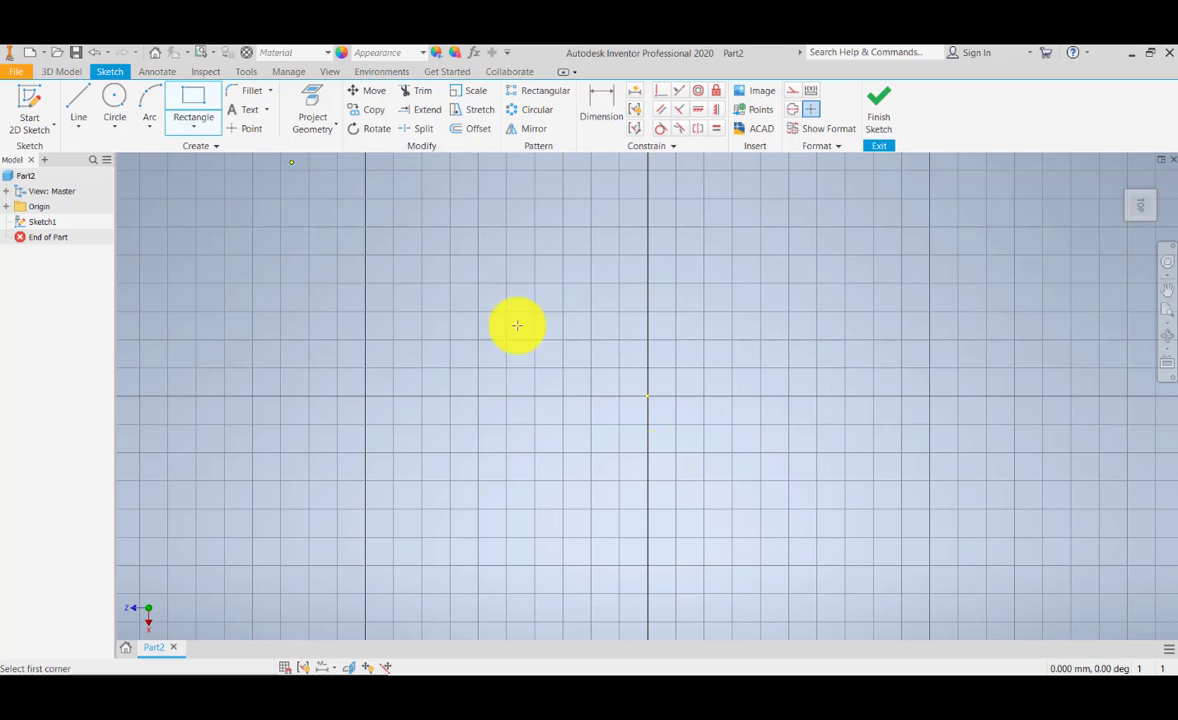
scroll(605, 394, "down", 5)
scroll(658, 505, "down", 5)
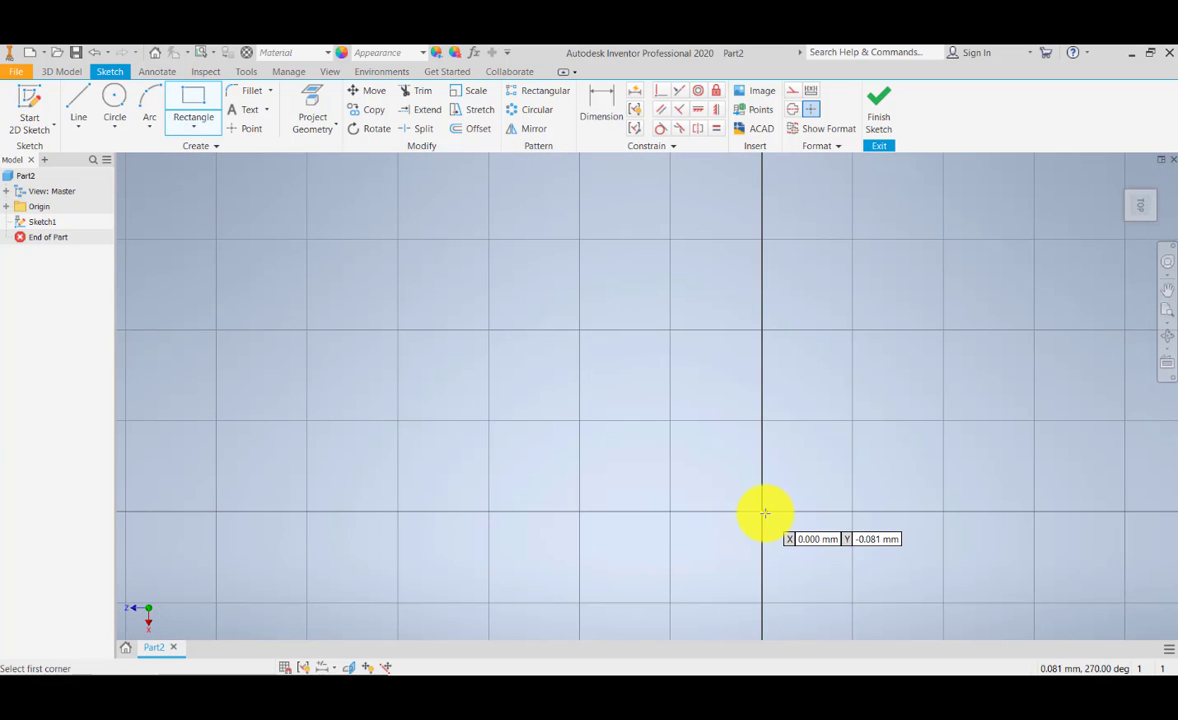
left_click(762, 512)
left_click(252, 192)
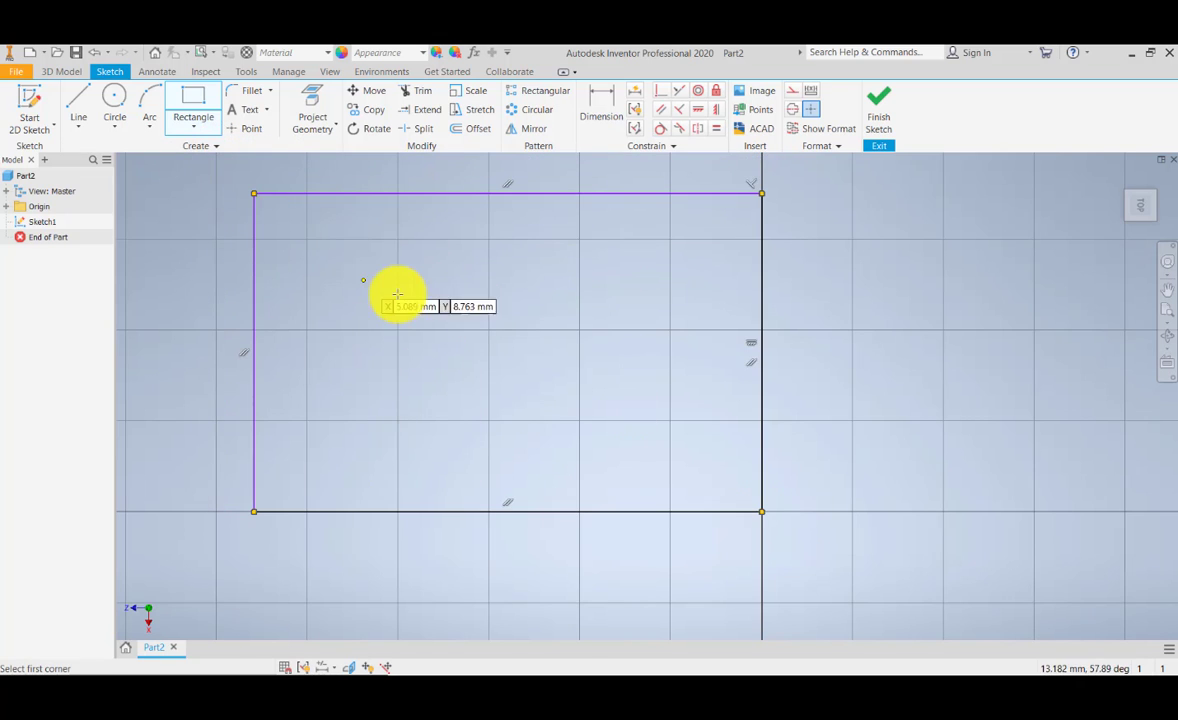
middle_click_drag(394, 294, 410, 326)
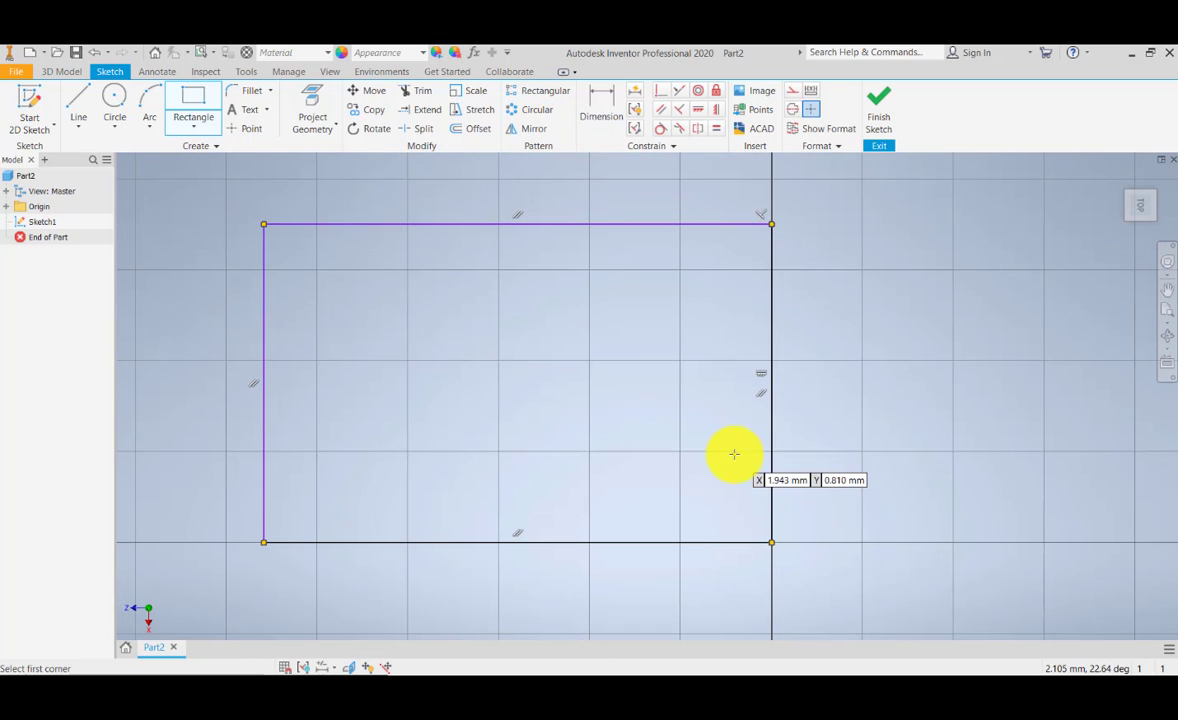
scroll(531, 390, "down", 3)
scroll(531, 391, "up", 3)
scroll(492, 363, "down", 2)
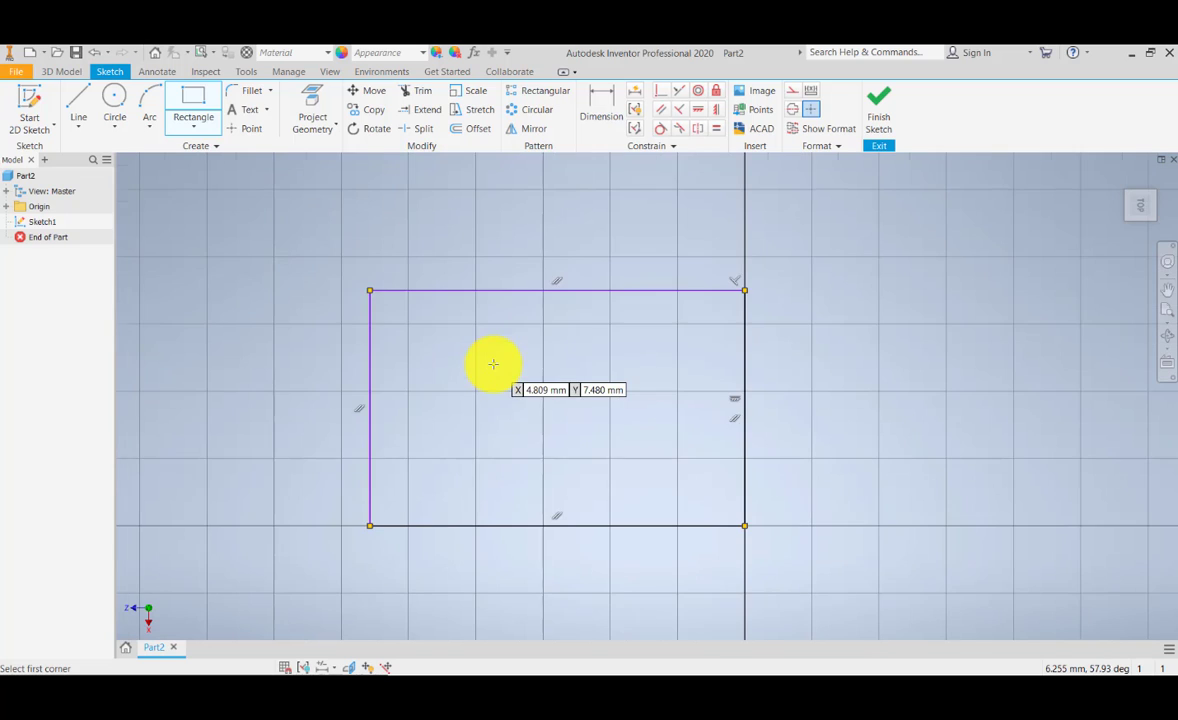
key("Escape")
Step: Dimension the rectangle's left edge and upper edge, accepting the drawn sizes
left_click(597, 104)
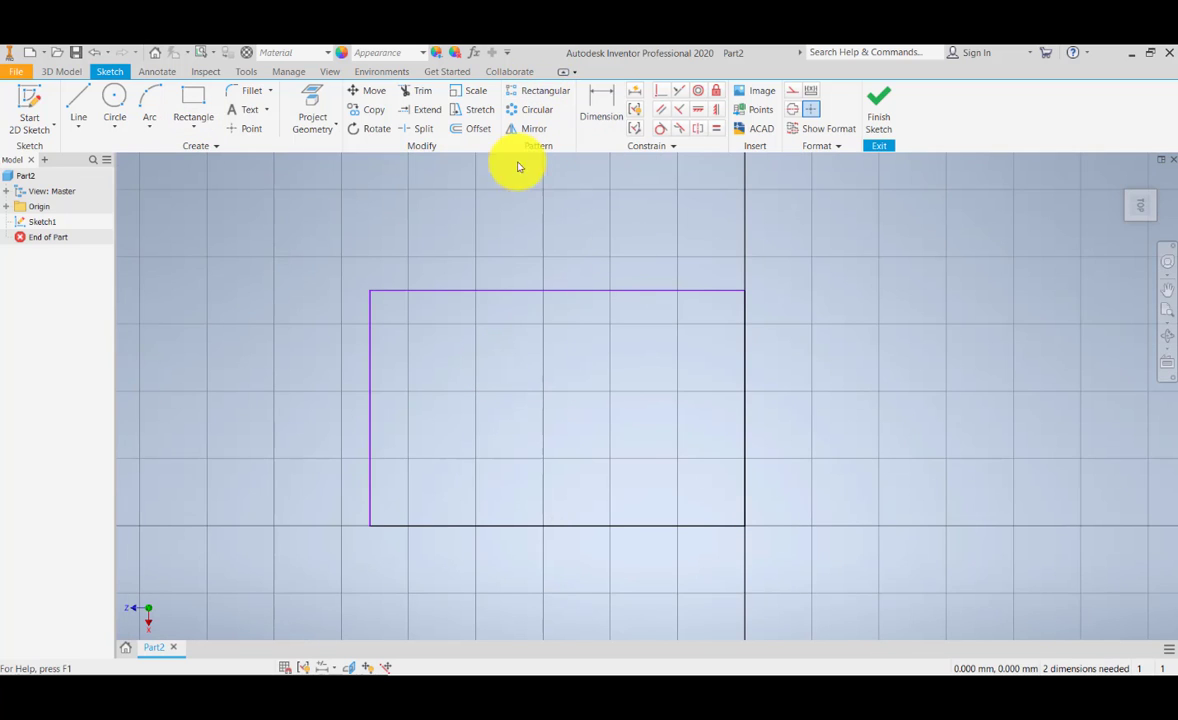
left_click(370, 325)
left_click(332, 434)
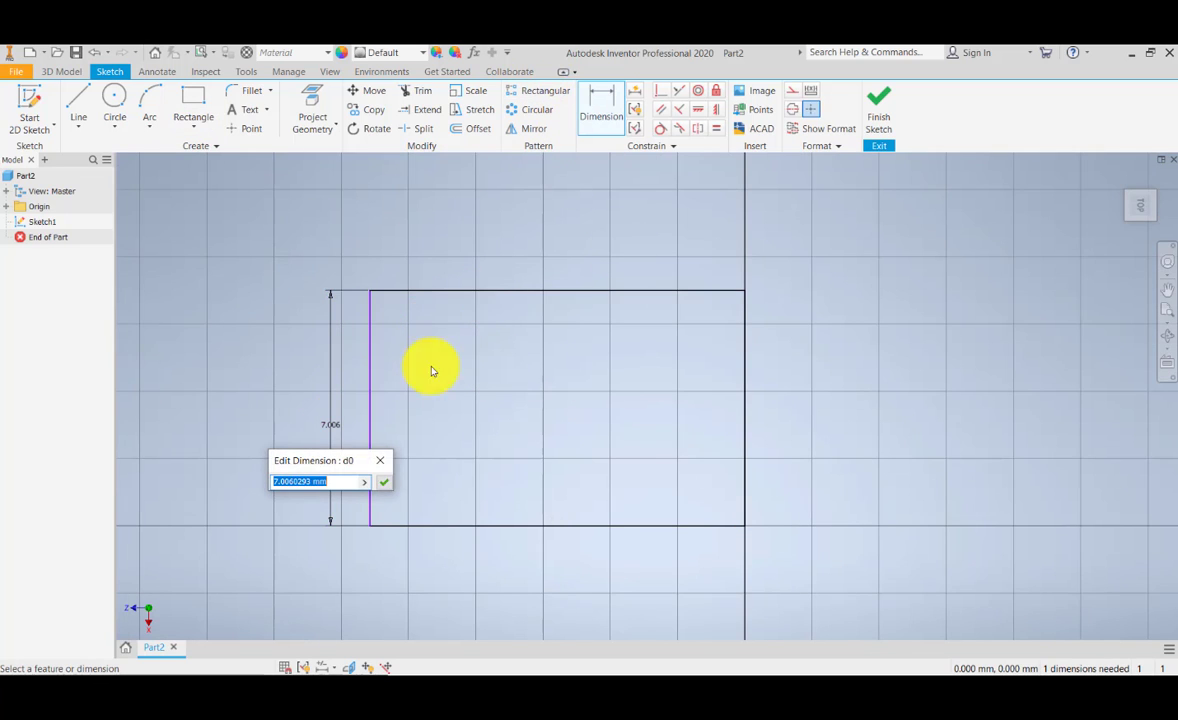
left_click(382, 482)
left_click(540, 291)
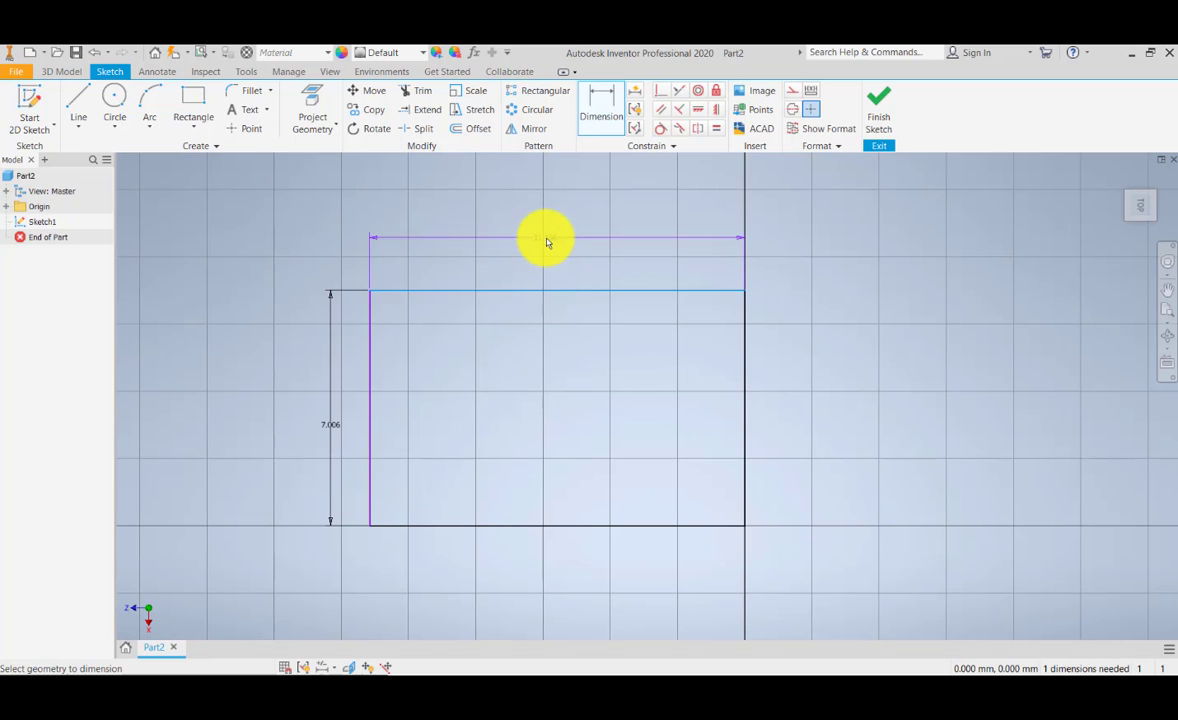
left_click(544, 240)
left_click(601, 301)
Step: Set the rectangle's horizontal dimension to 500 mm
mouse_move(537, 400)
middle_mouse_down()
mouse_move(521, 429)
mouse_move(521, 353)
mouse_move(521, 387)
middle_mouse_up()
scroll(521, 353, "down", 2)
scroll(521, 351, "up", 5)
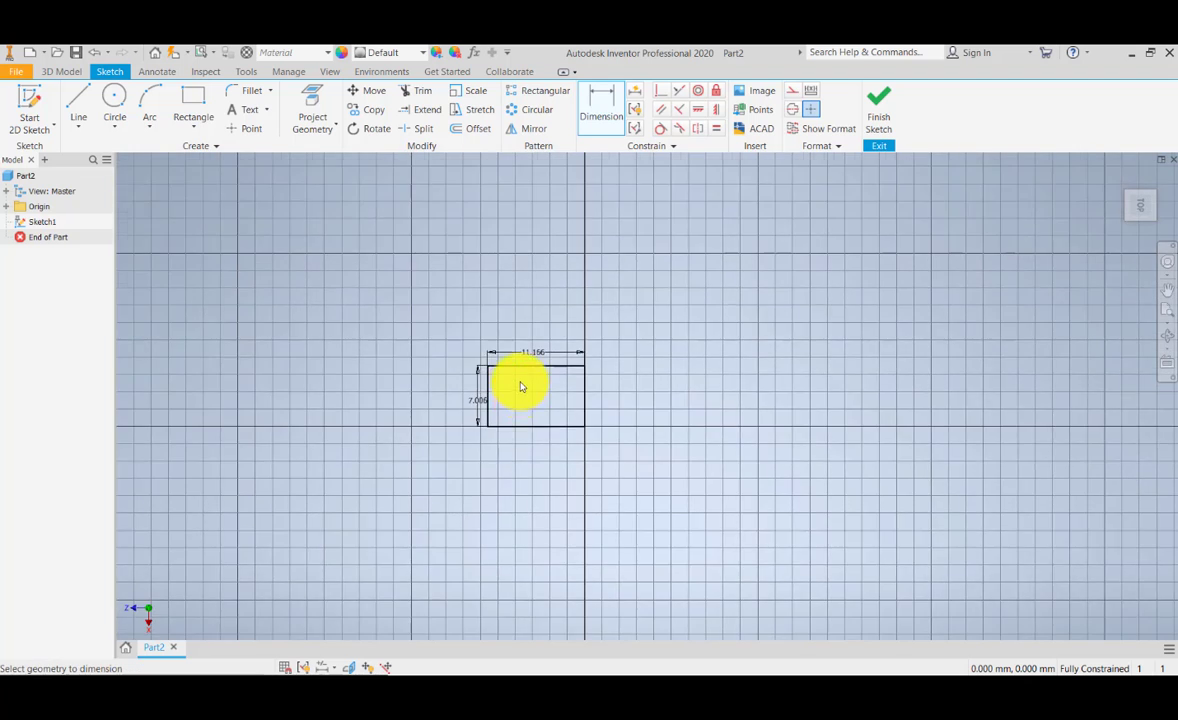
scroll(523, 384, "down", 4)
double_click(556, 320)
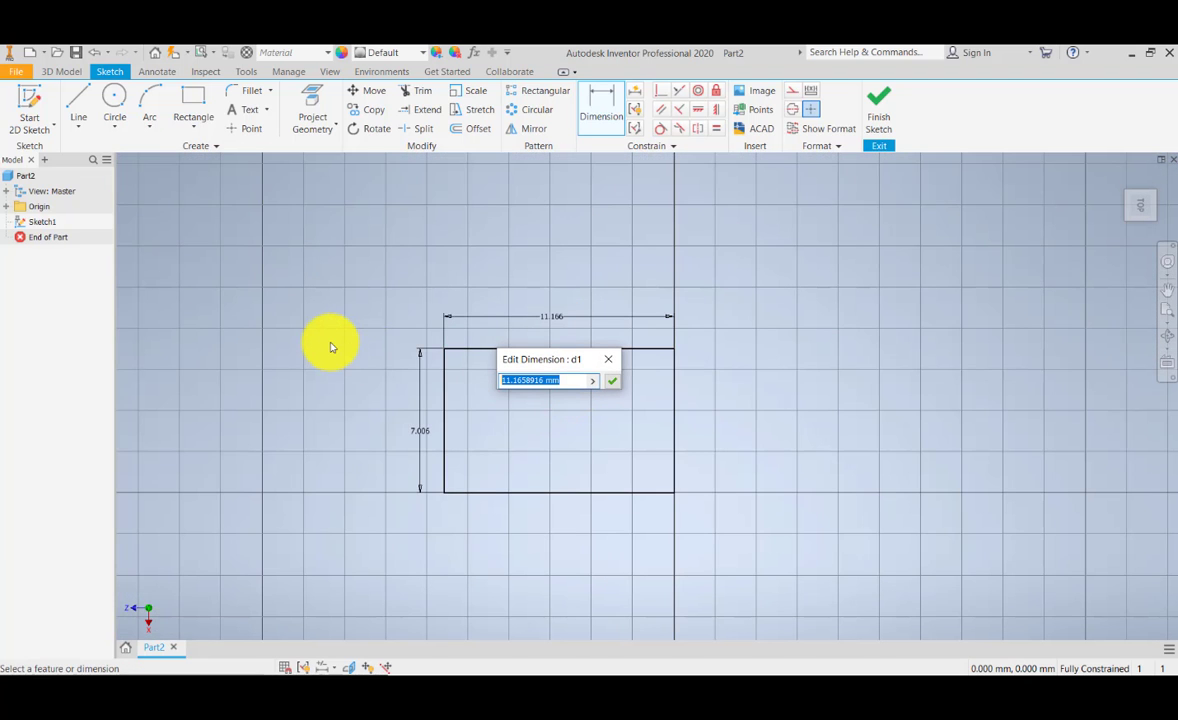
type("1000")
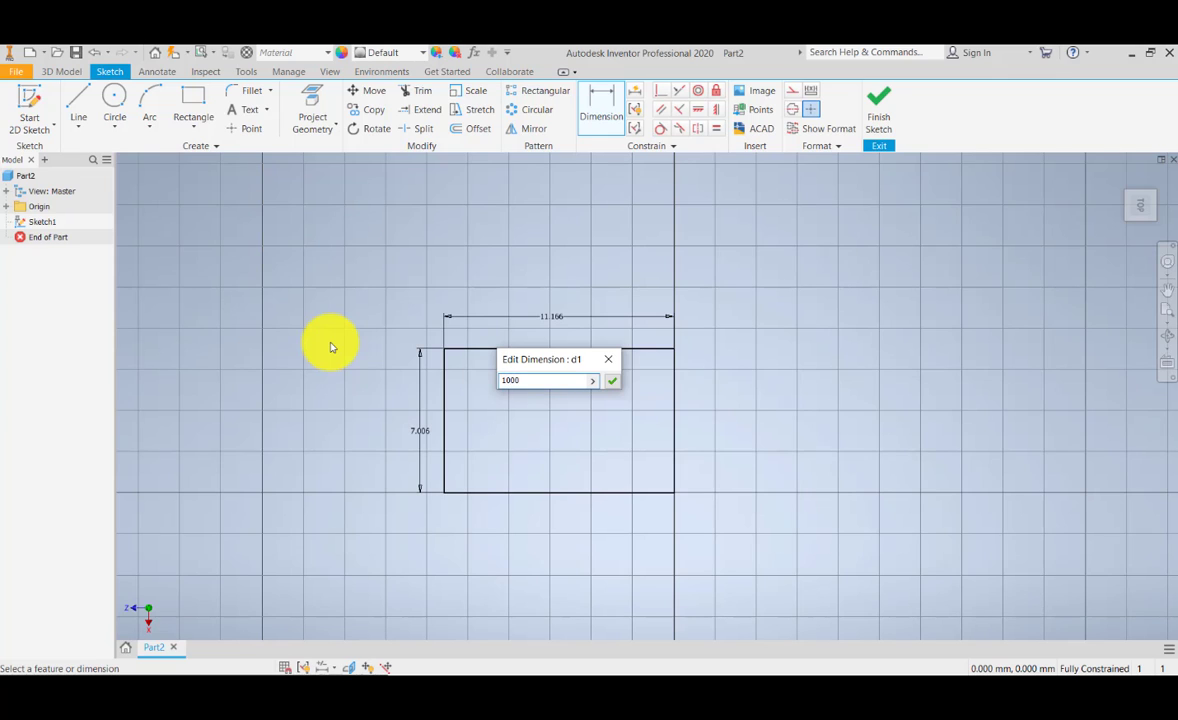
key("BackSpace")
key("BackSpace")
key("BackSpace")
key("BackSpace")
type("100")
key("Return")
Step: Set the rectangle's vertical dimension to 300 mm
scroll(412, 388, "down", 5)
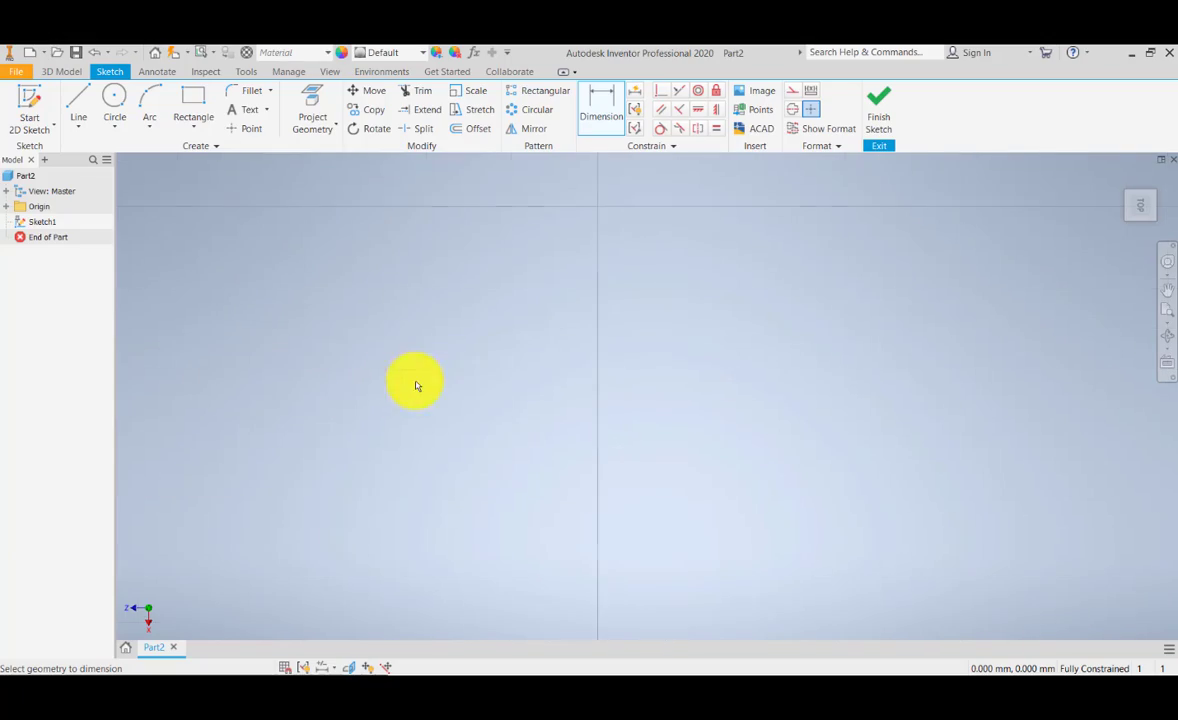
scroll(353, 428, "up", 10)
middle_click_drag(310, 445, 818, 426)
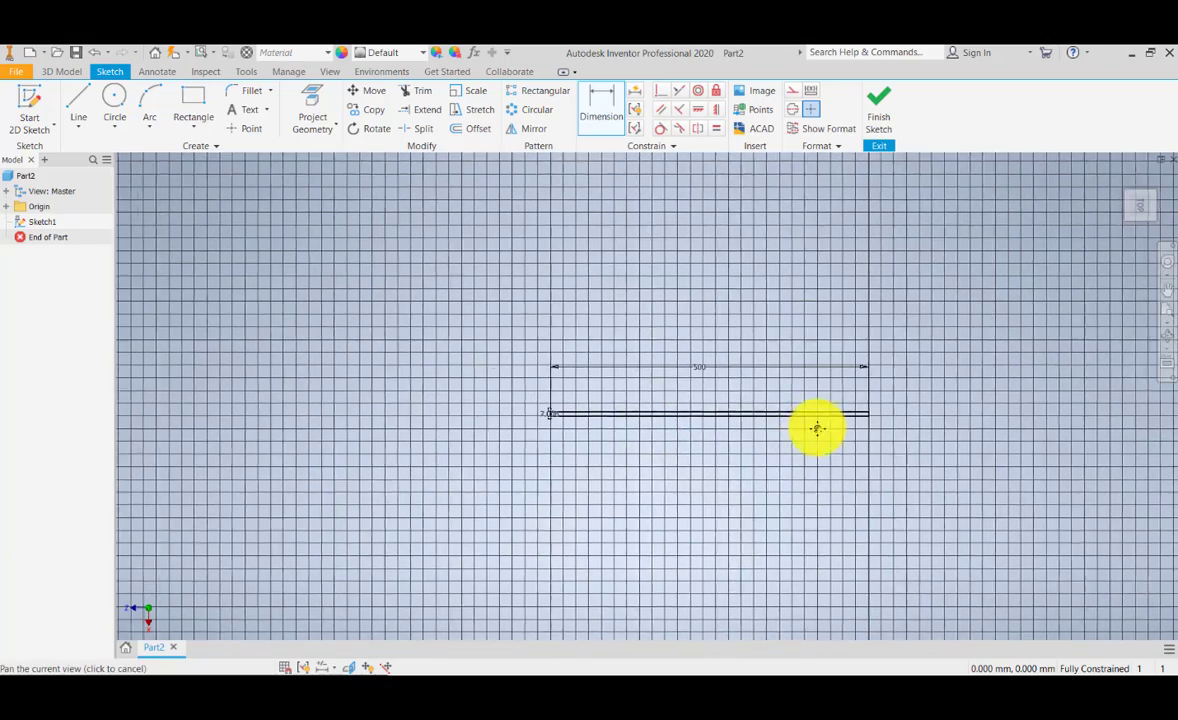
scroll(539, 429, "down", 5)
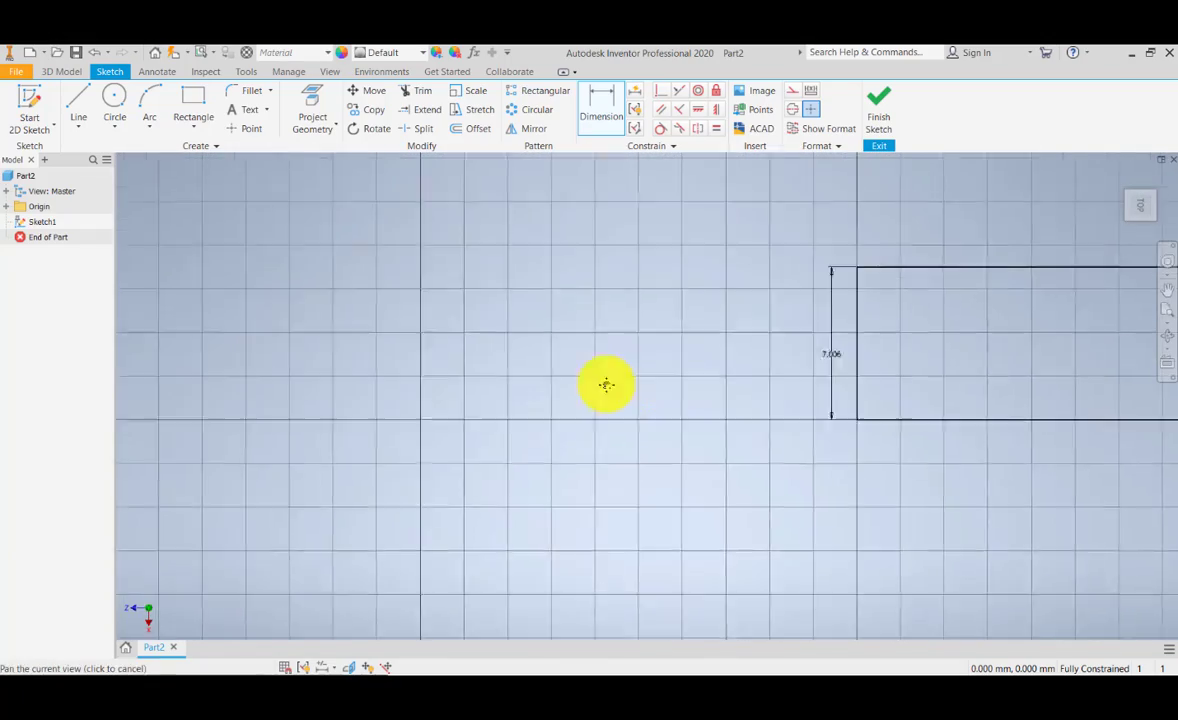
left_click(677, 420)
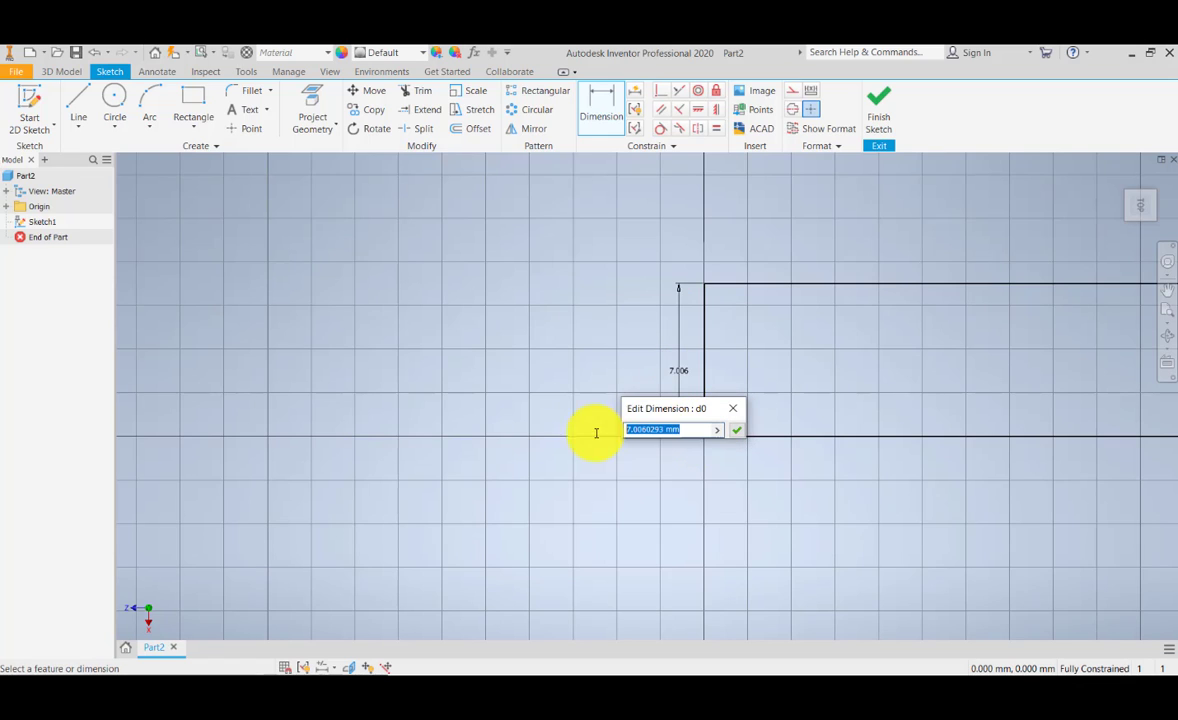
type("3000")
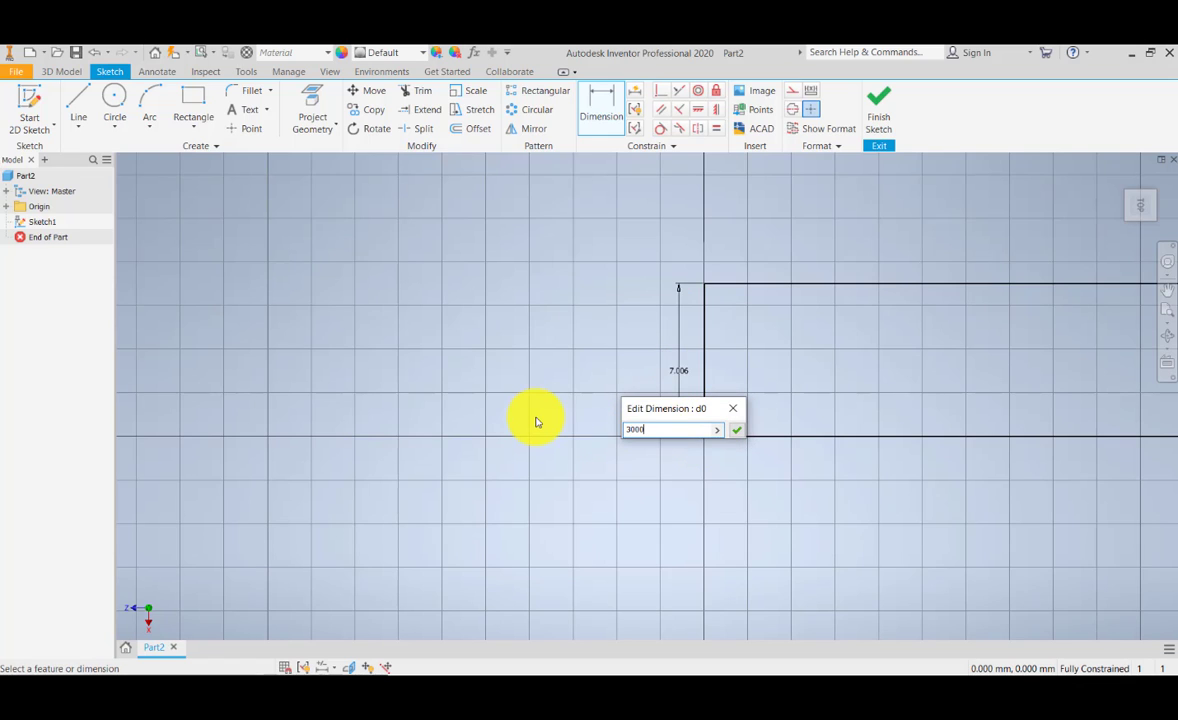
key("Return")
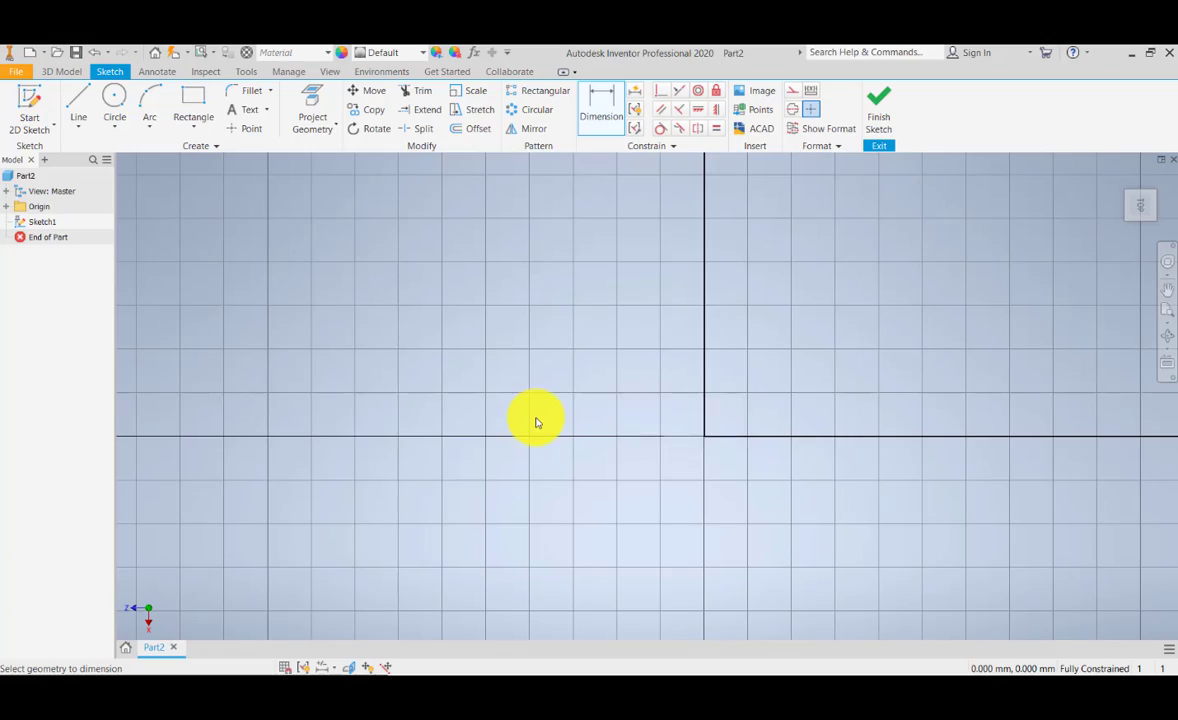
Step: Draw a second rectangle about 41 mm wide and 26 mm high inside the large one, near its lower-left corner
left_click(1165, 311)
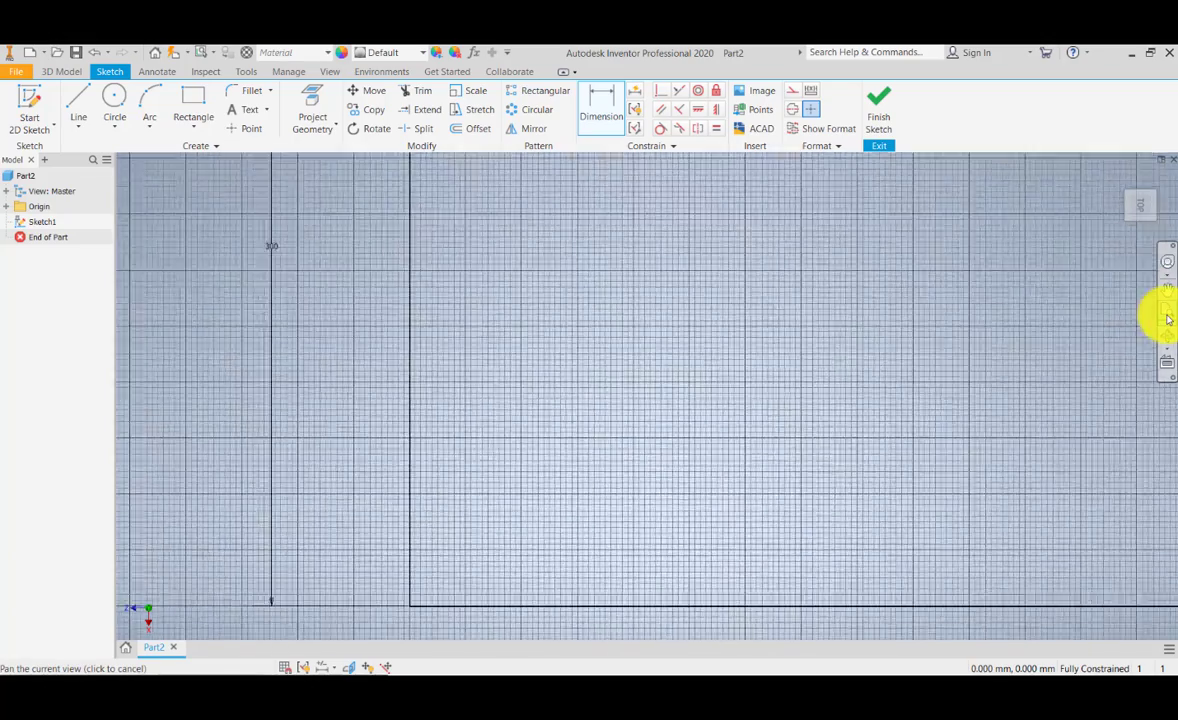
mouse_move(855, 397)
middle_mouse_down()
mouse_move(815, 368)
mouse_move(808, 380)
middle_mouse_up()
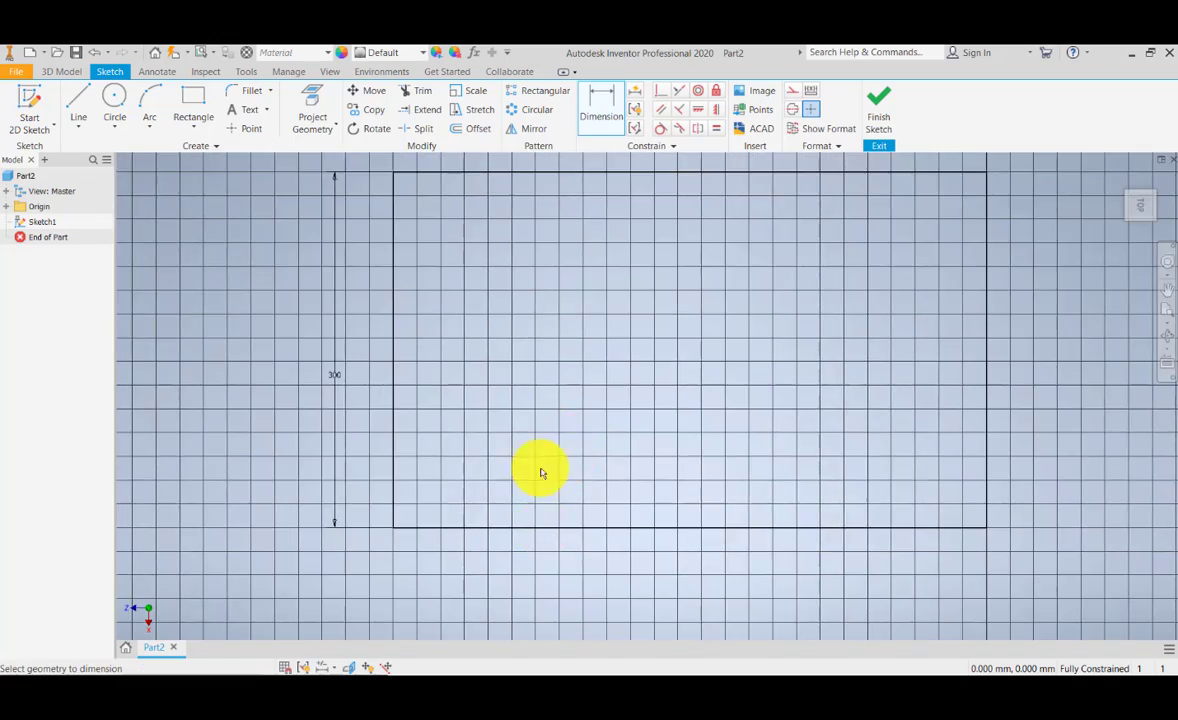
scroll(429, 499, "up", 5)
scroll(434, 499, "down", 7)
scroll(434, 501, "down", 3)
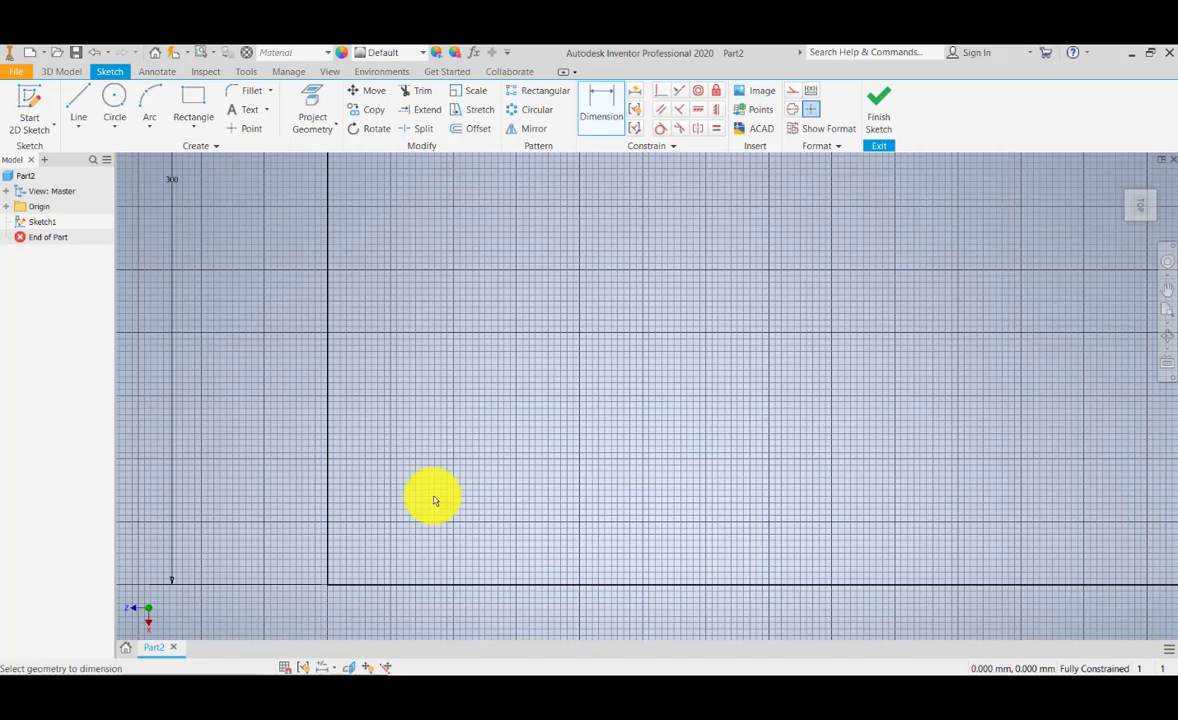
left_click(187, 102)
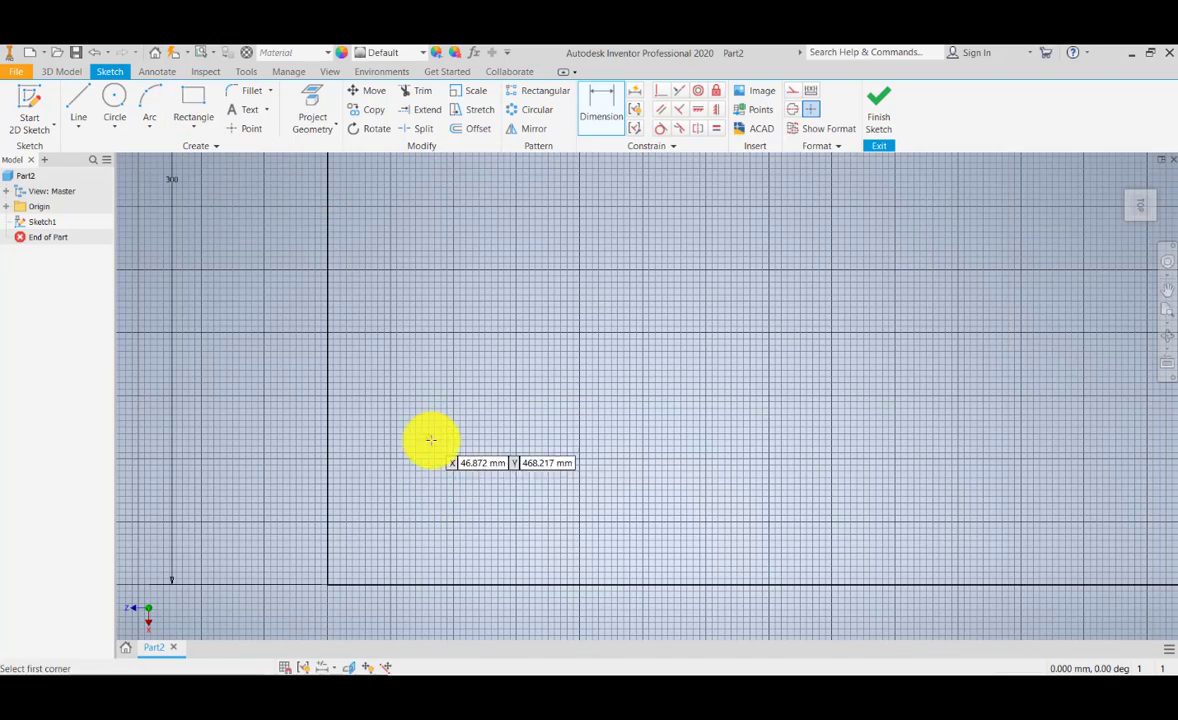
left_click(413, 440)
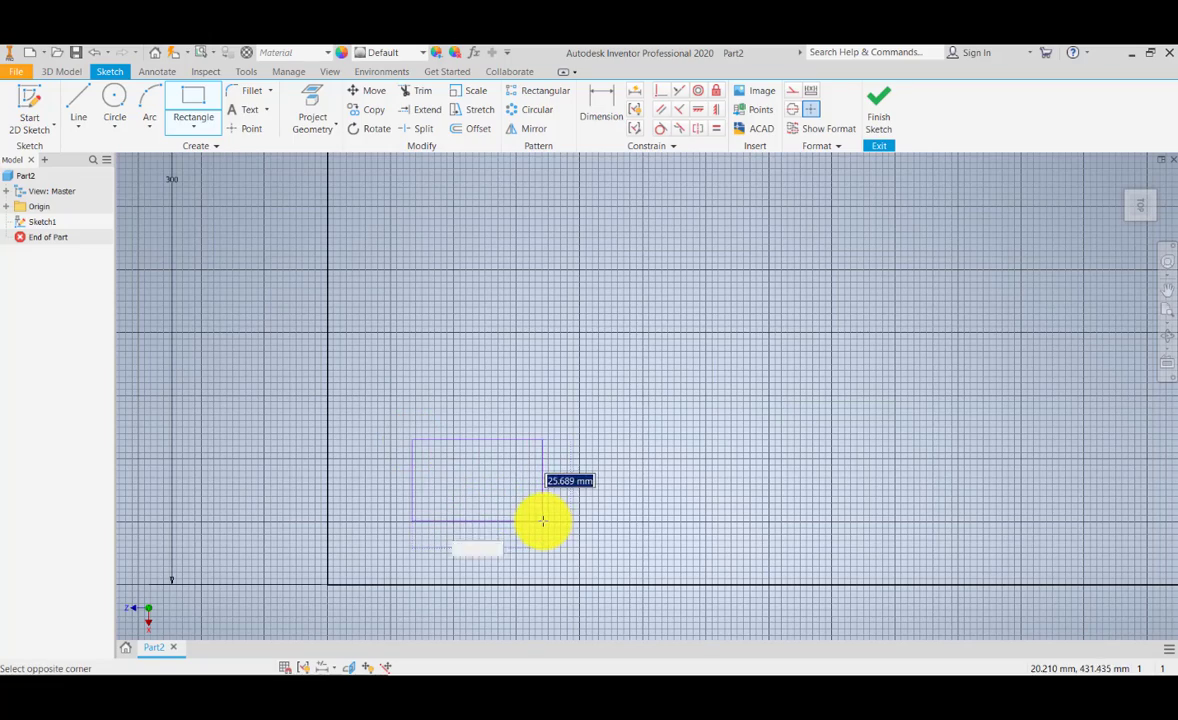
left_click(543, 520)
Step: Dimension the small rectangle's upper edge and right edge, accepting the drawn sizes
scroll(544, 496, "up", 3)
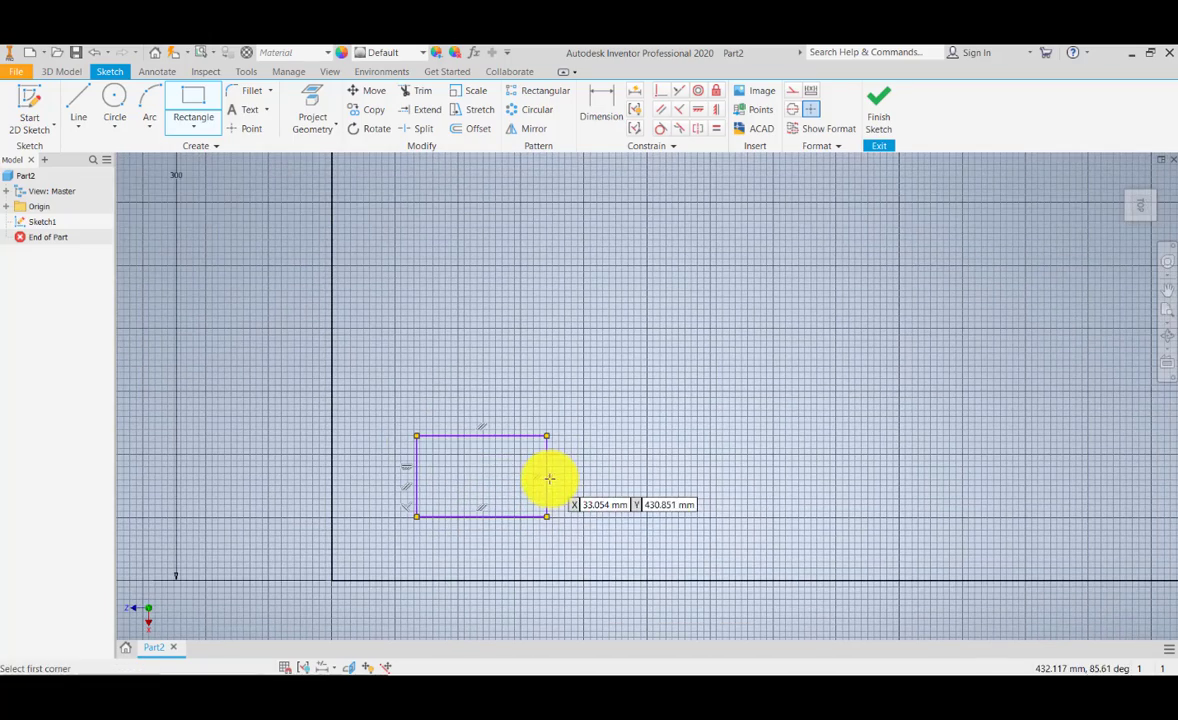
scroll(513, 474, "down", 3)
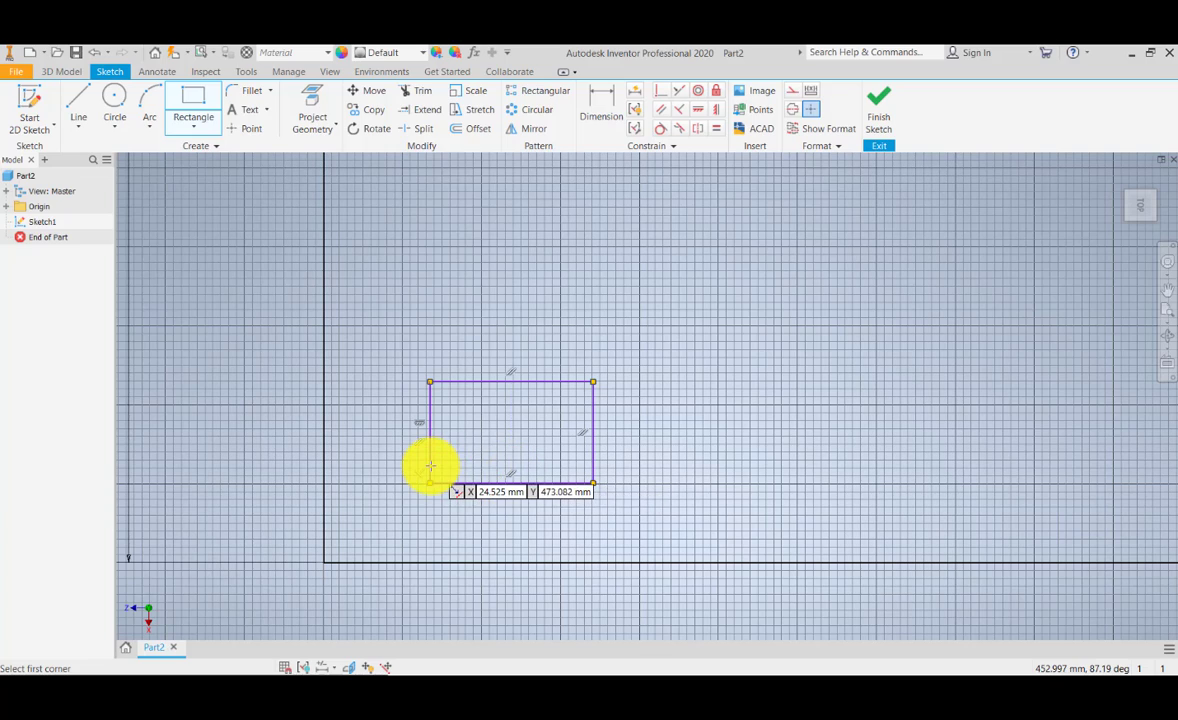
scroll(430, 467, "down", 2)
scroll(430, 467, "up", 2)
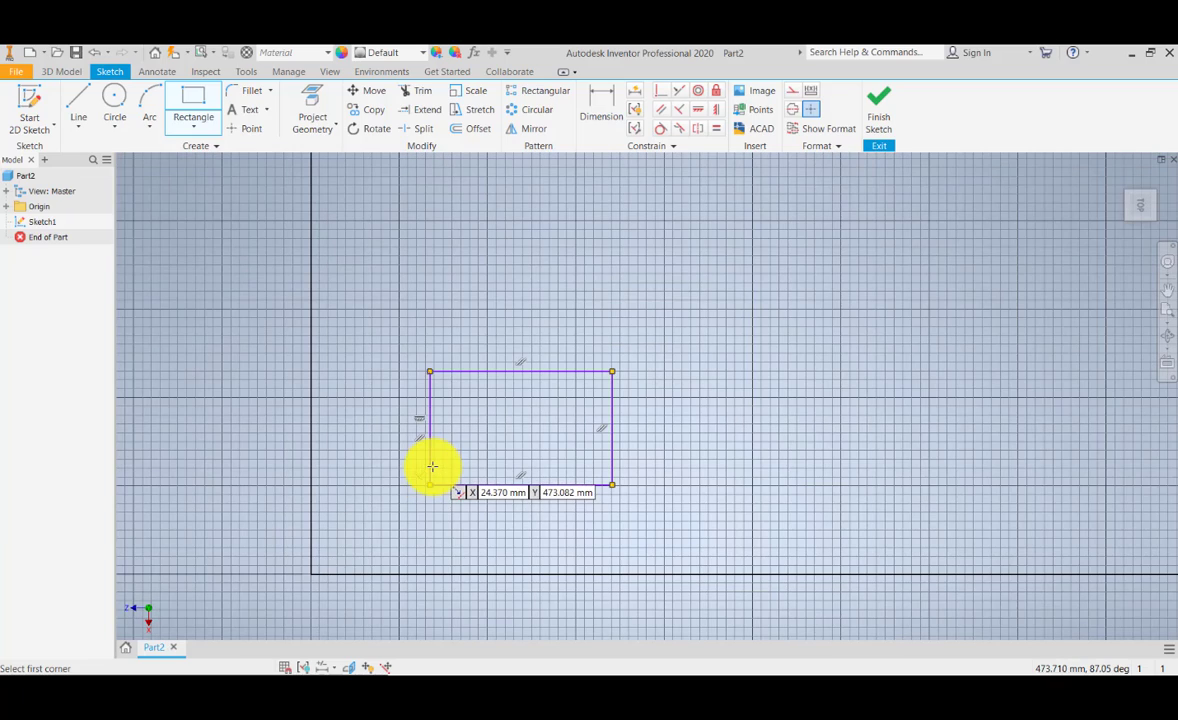
mouse_move(400, 473)
middle_mouse_down()
mouse_move(437, 450)
mouse_move(452, 465)
middle_mouse_up()
left_click(601, 105)
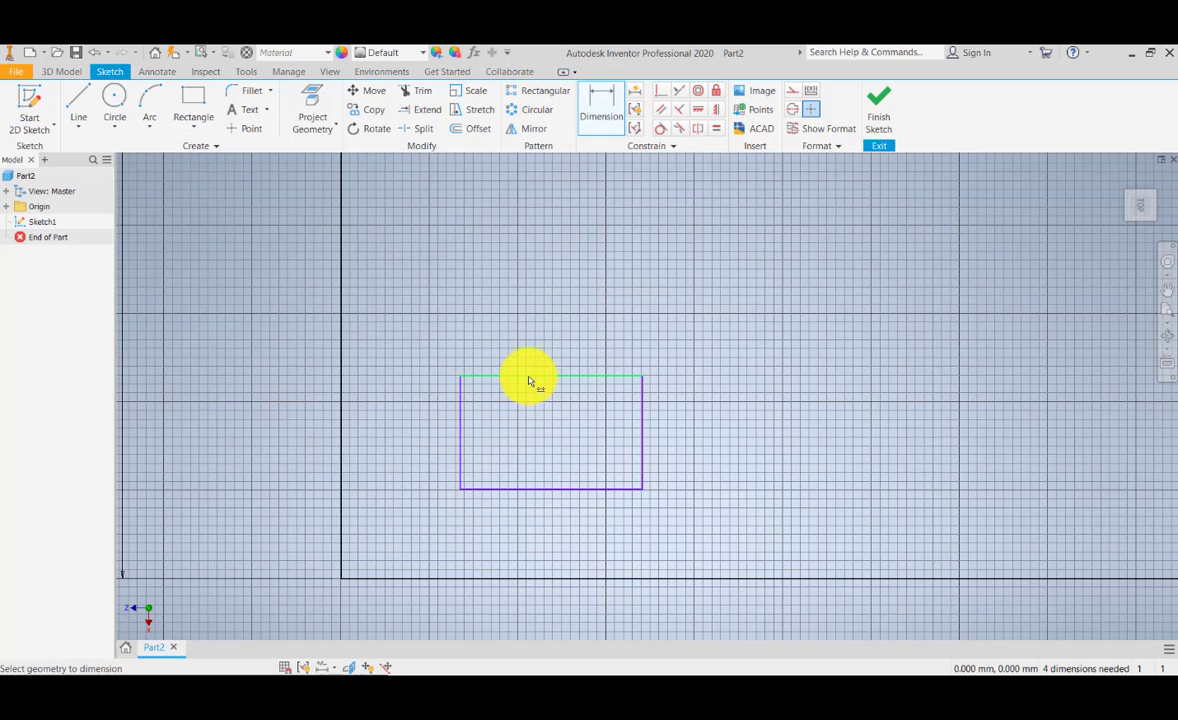
left_click(530, 378)
left_click(545, 343)
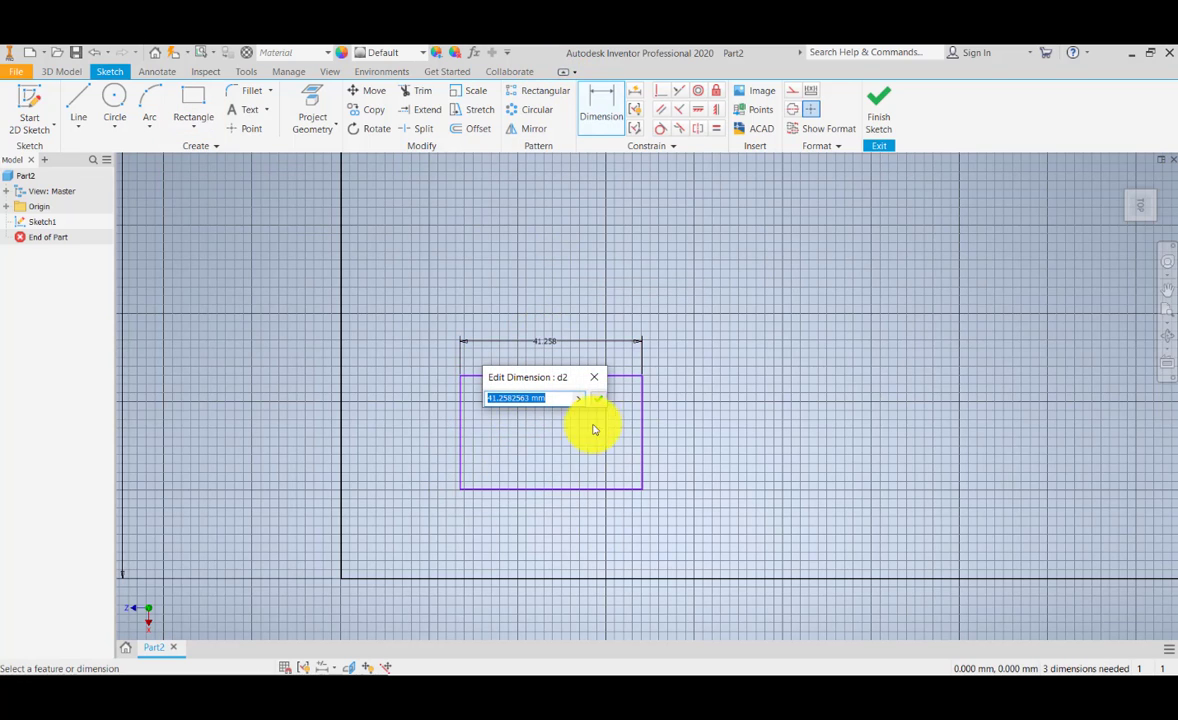
left_click(598, 400)
left_click(642, 447)
left_click(686, 454)
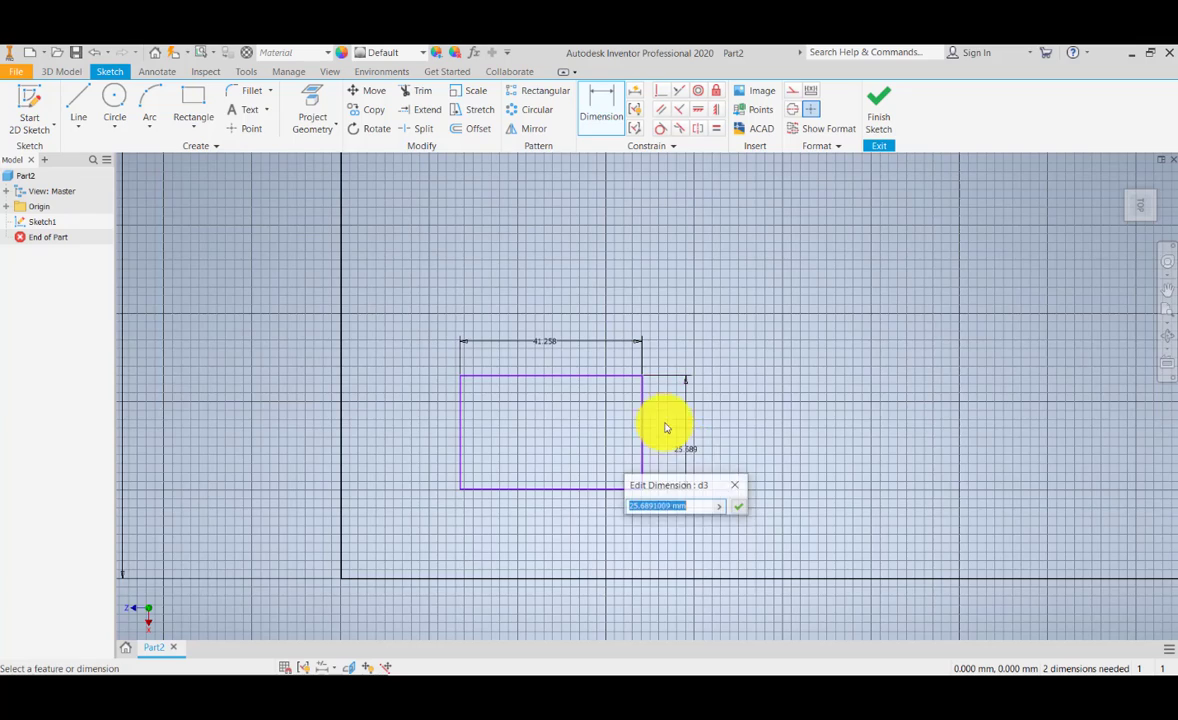
scroll(667, 430, "up", 5)
scroll(668, 440, "down", 6)
left_click(737, 510)
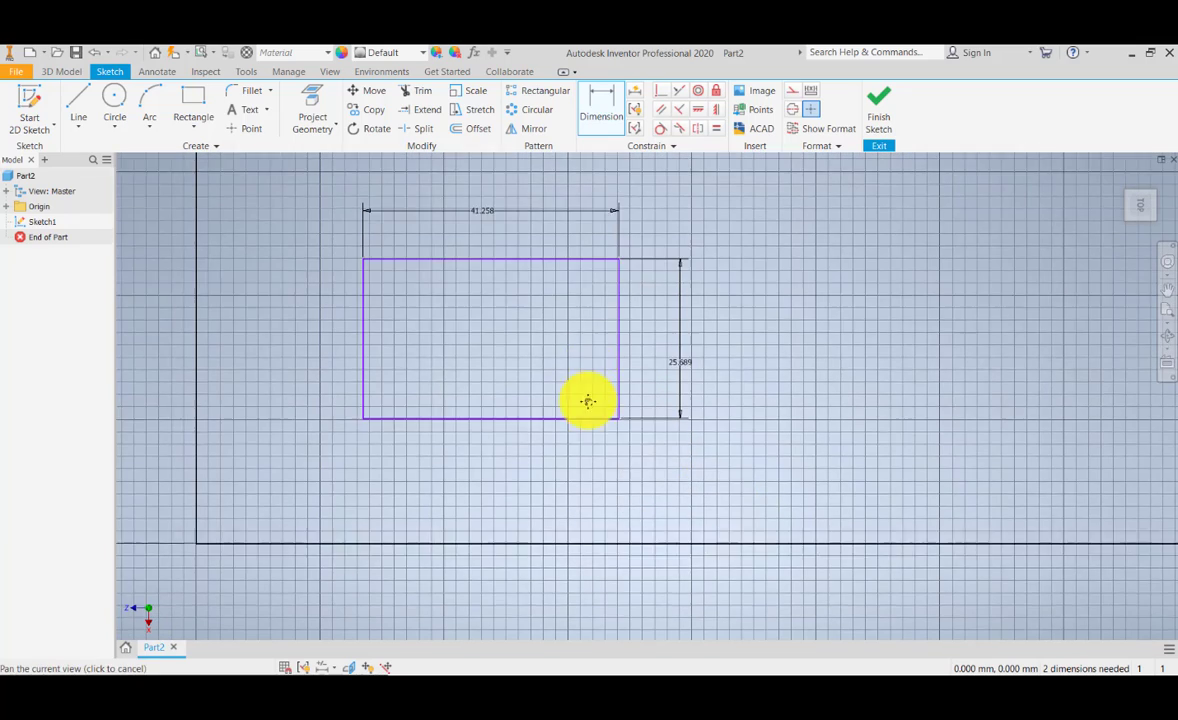
Step: Set the small rectangle's horizontal dimension to 50 mm
double_click(497, 303)
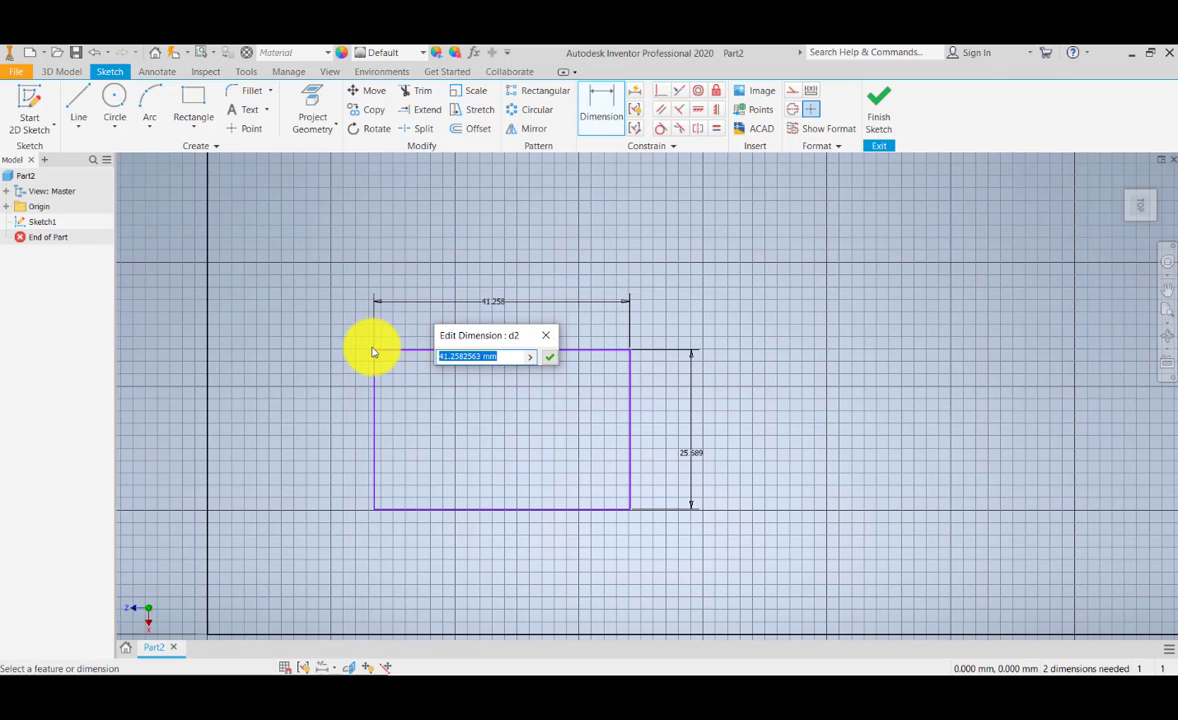
type("50")
key("Return")
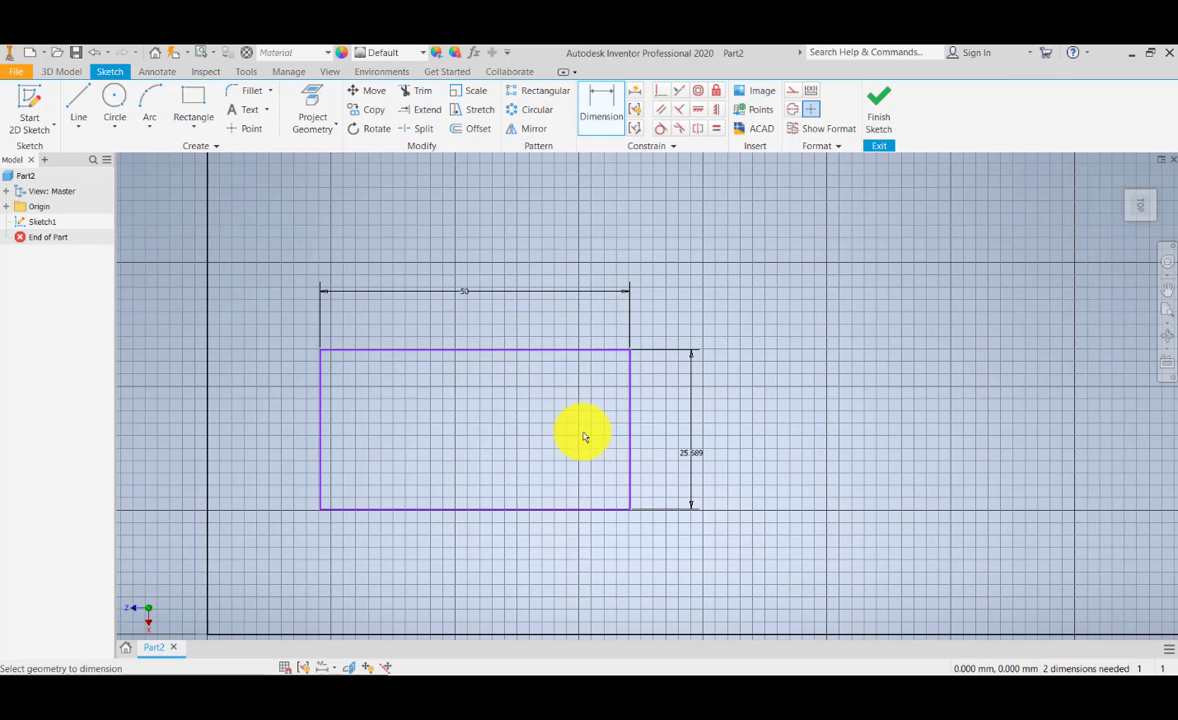
Step: Set the small rectangle's vertical dimension to 30 mm
double_click(676, 456)
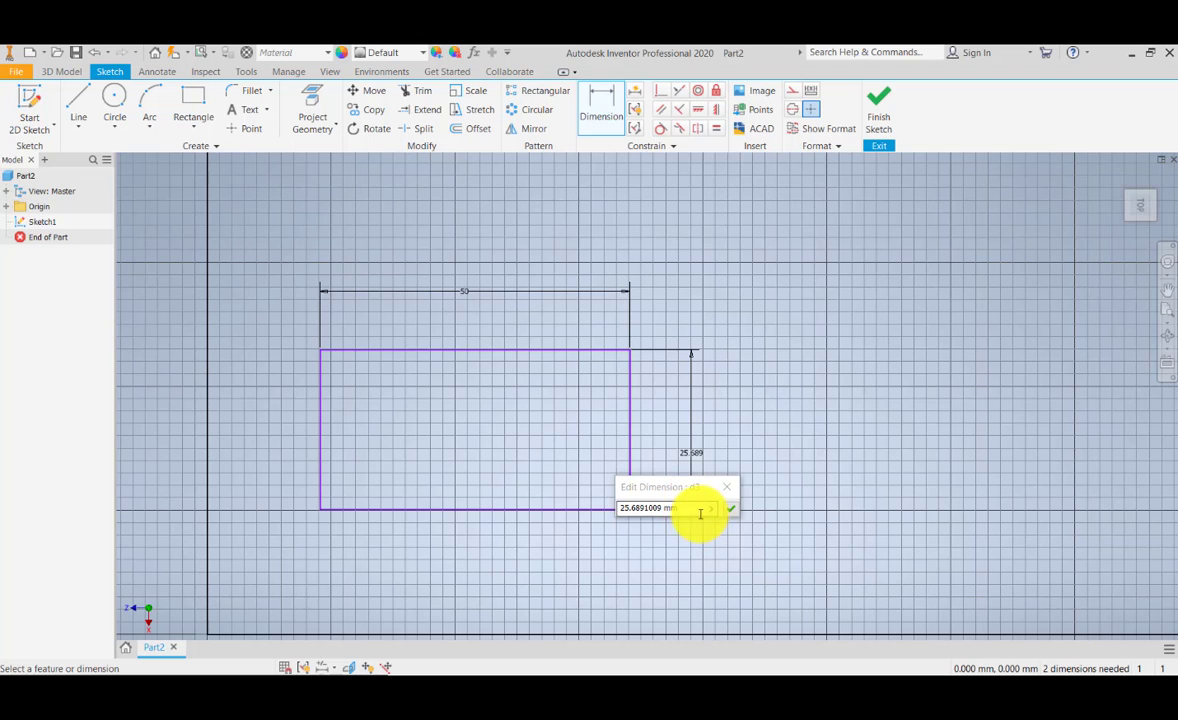
type("30")
key("Return")
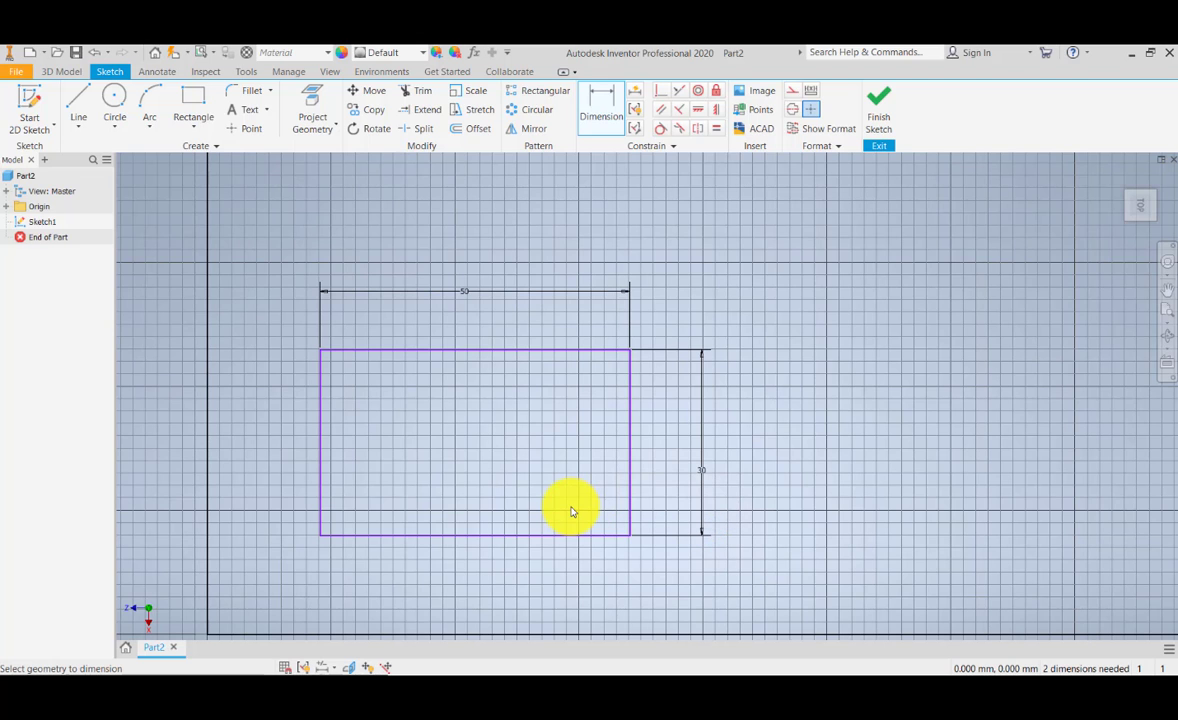
scroll(558, 503, "up", 3)
scroll(560, 490, "down", 5)
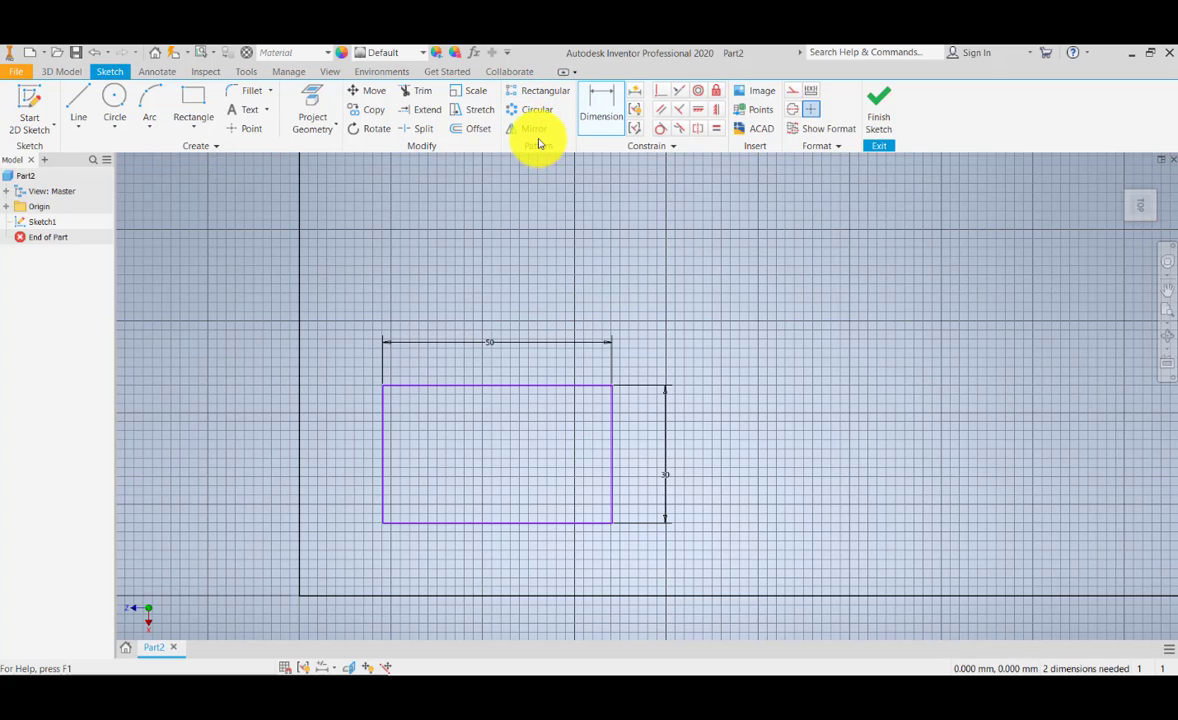
left_click(535, 96)
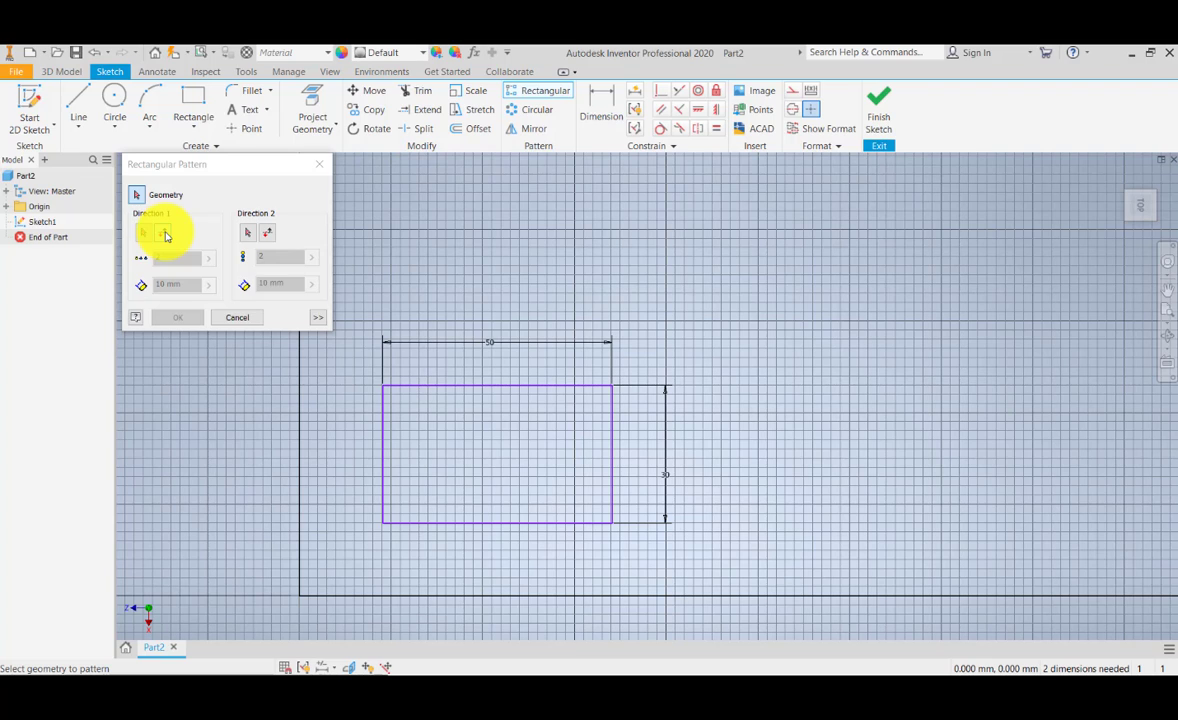
left_click(144, 232)
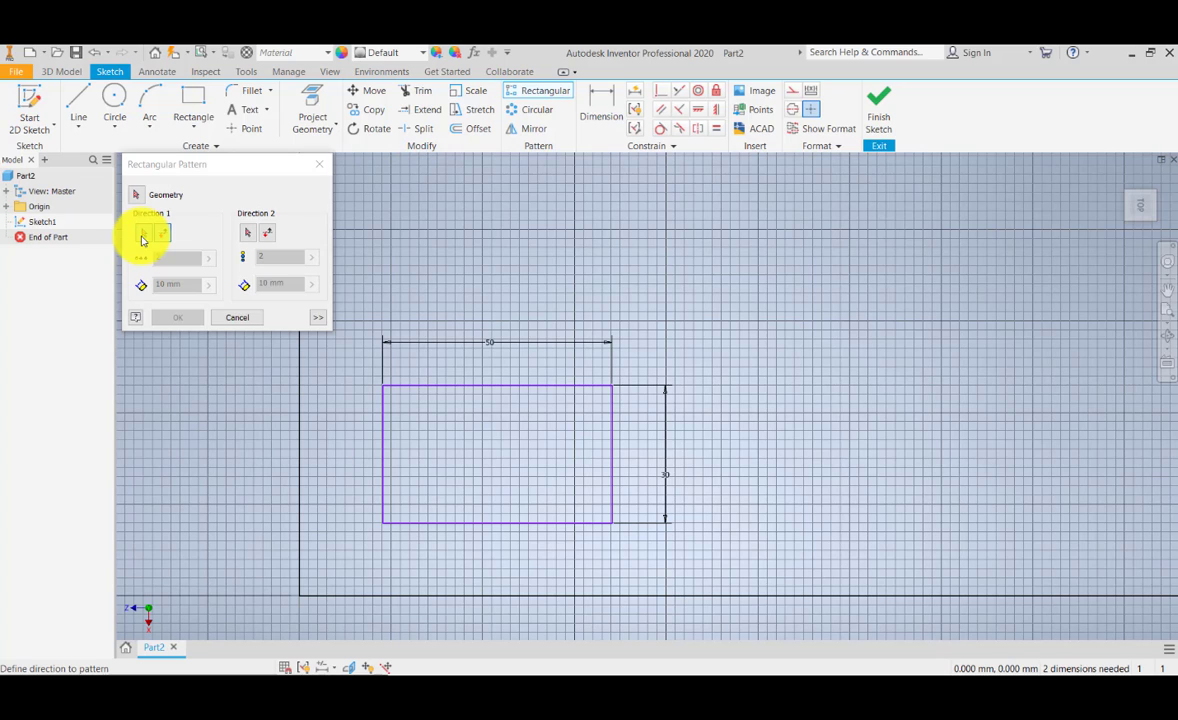
left_click(386, 420)
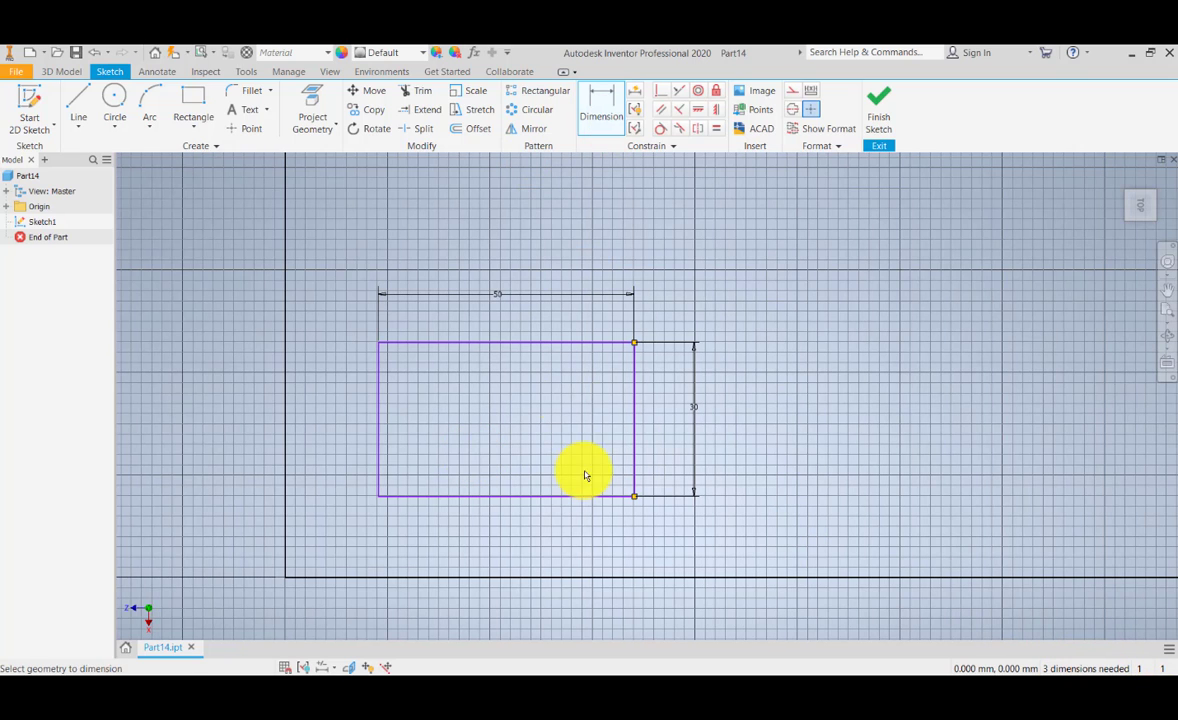
Step: Dimension the horizontal distance between the left edges of the small and large rectangles, accepting the drawn value
left_click(601, 100)
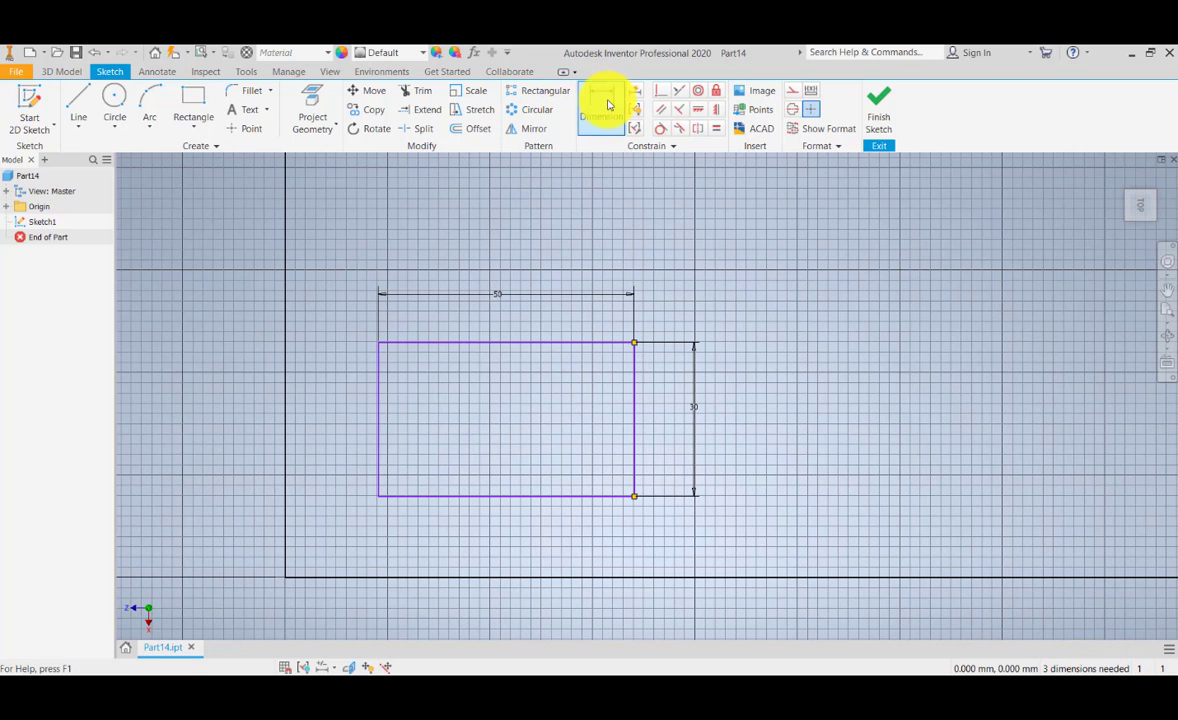
left_click(379, 412)
left_click(286, 413)
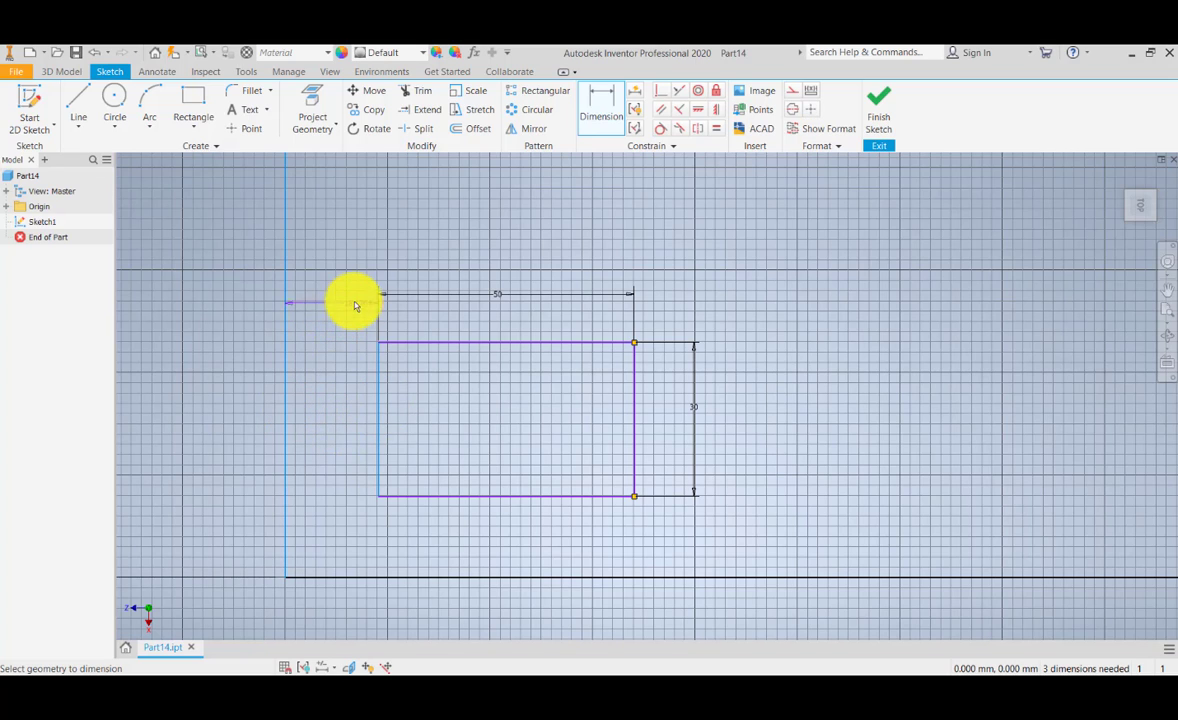
left_click(335, 298)
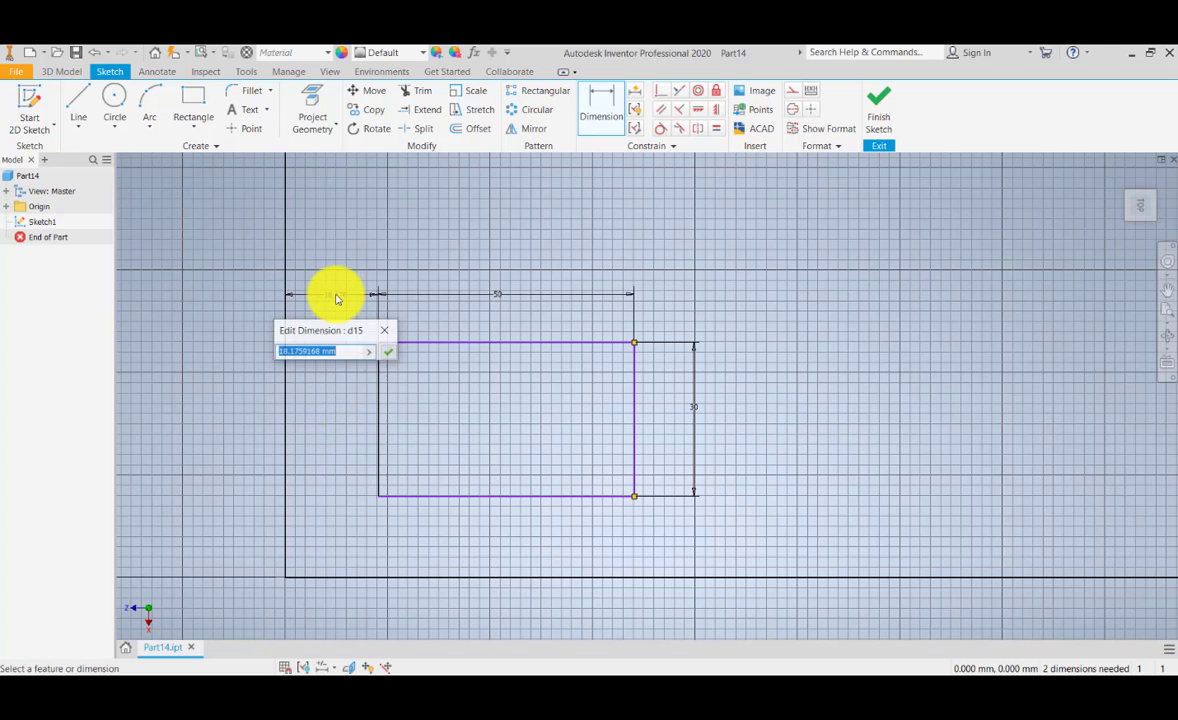
left_click(389, 356)
Step: Dimension the vertical distance between the lower edges of the small and large rectangles, accepting the drawn value
mouse_move(423, 425)
middle_mouse_down()
mouse_move(410, 329)
mouse_move(403, 432)
middle_mouse_up()
left_click(548, 461)
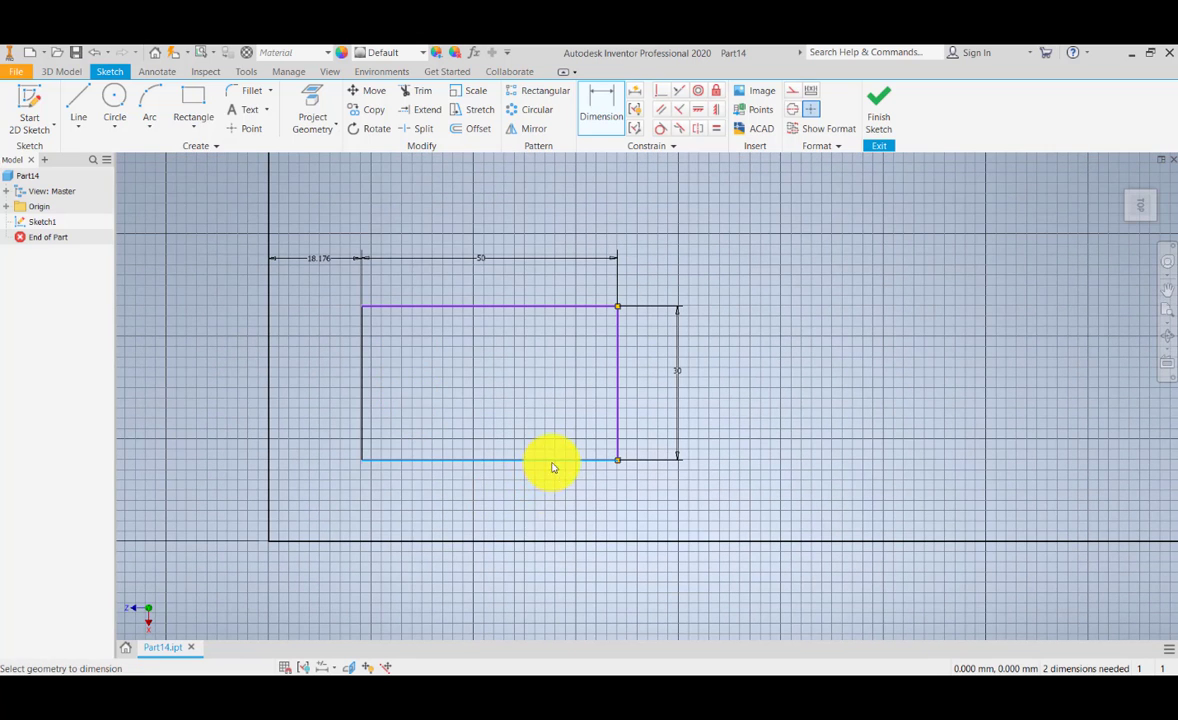
left_click(560, 541)
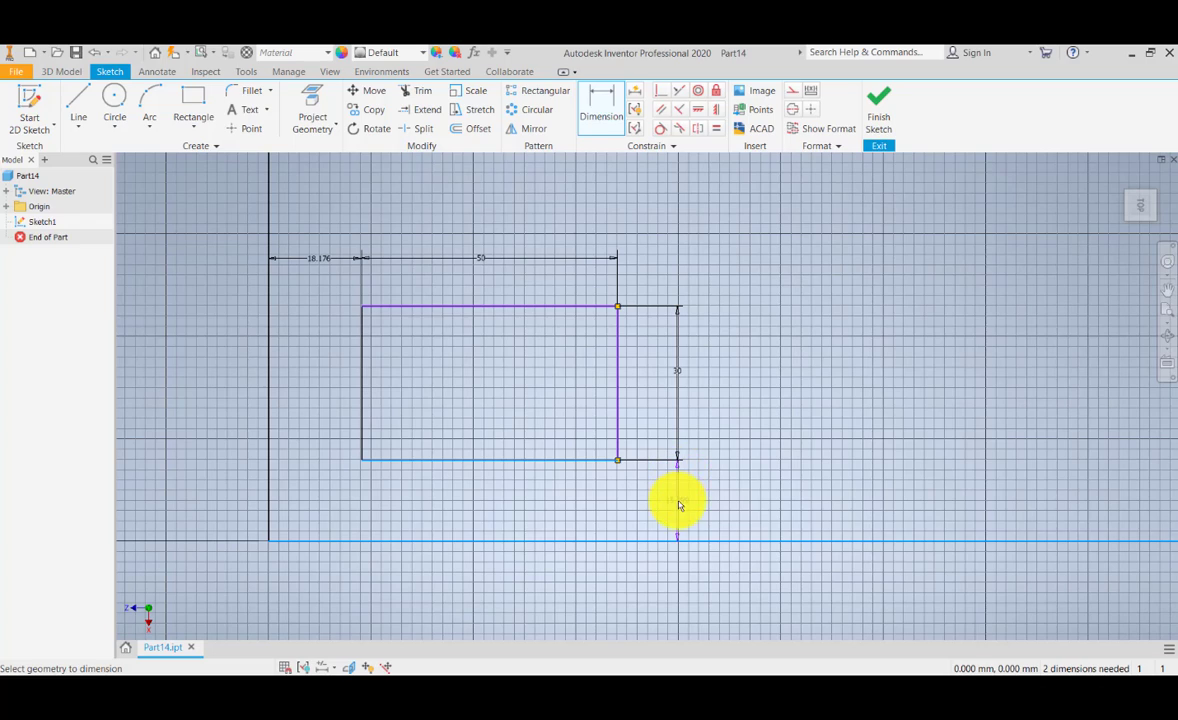
left_click(678, 500)
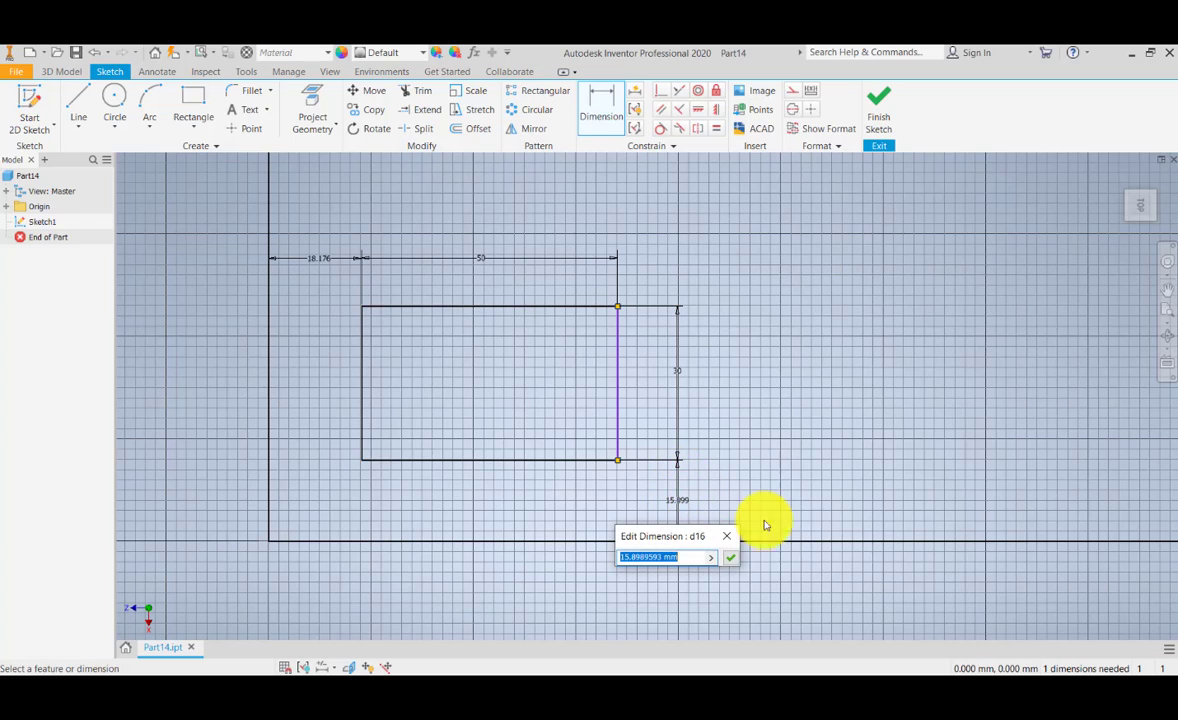
left_click(730, 560)
Step: Apply a parallel constraint between the small rectangle's right and left edges
scroll(731, 457, "down", 5)
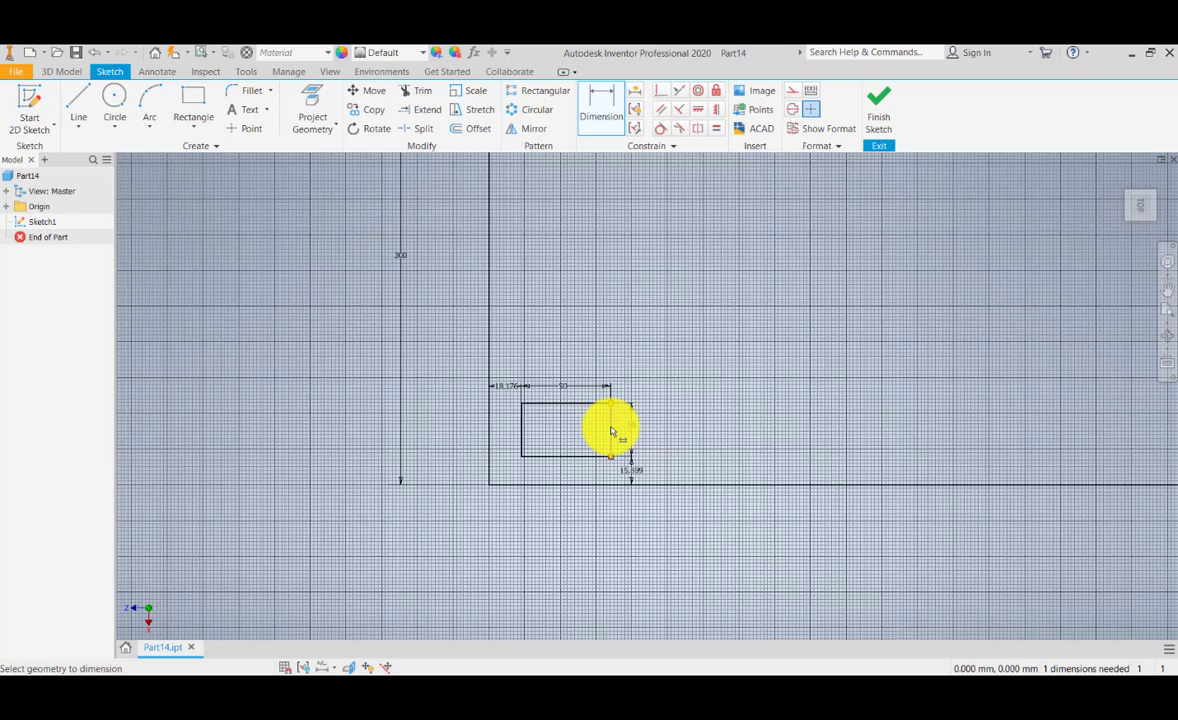
scroll(610, 426, "up", 6)
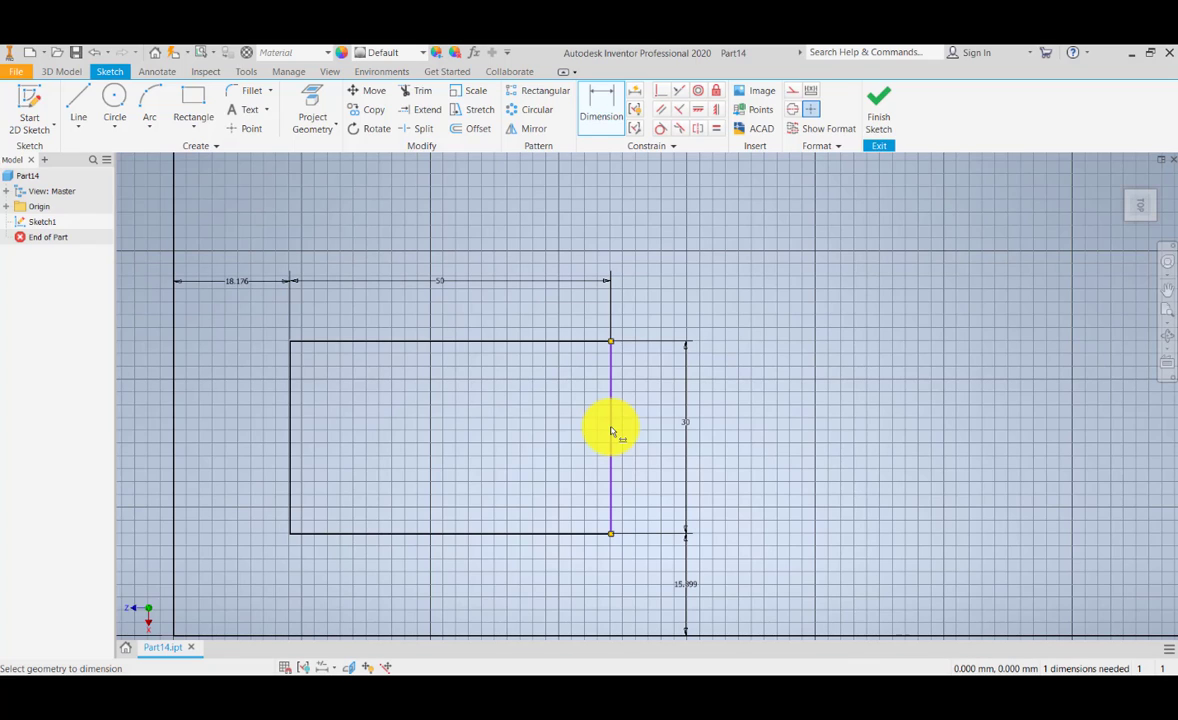
left_click(660, 111)
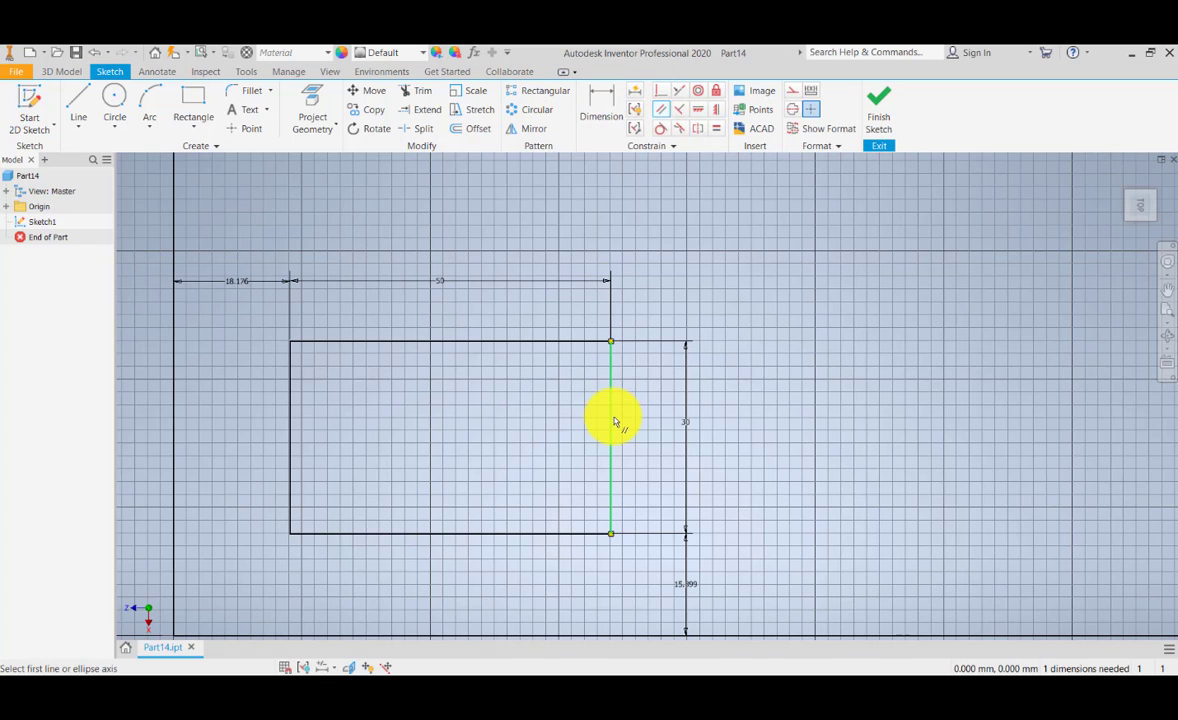
left_click(612, 421)
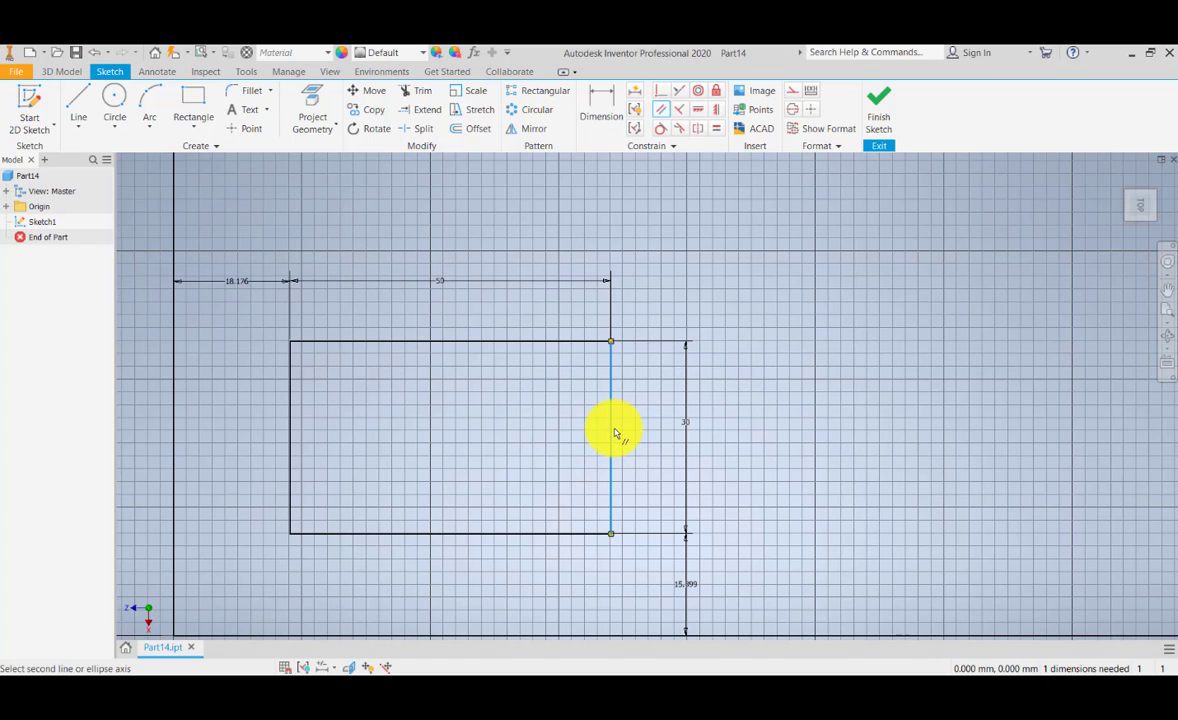
left_click(290, 421)
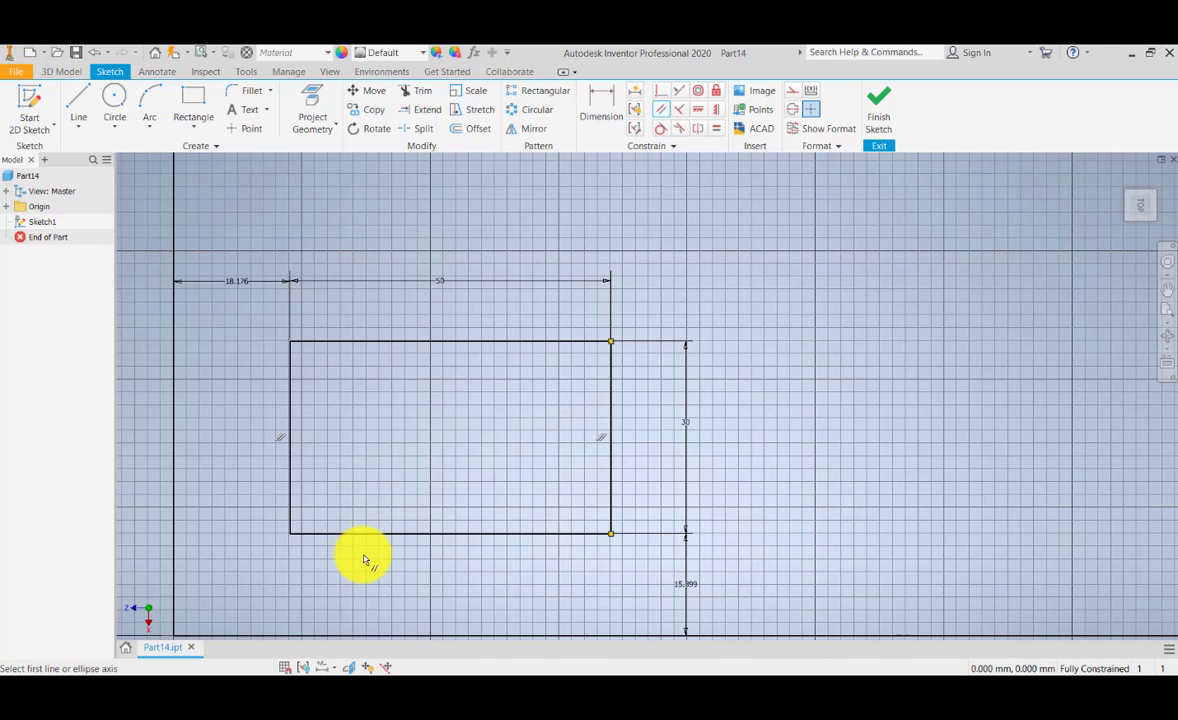
key("Escape")
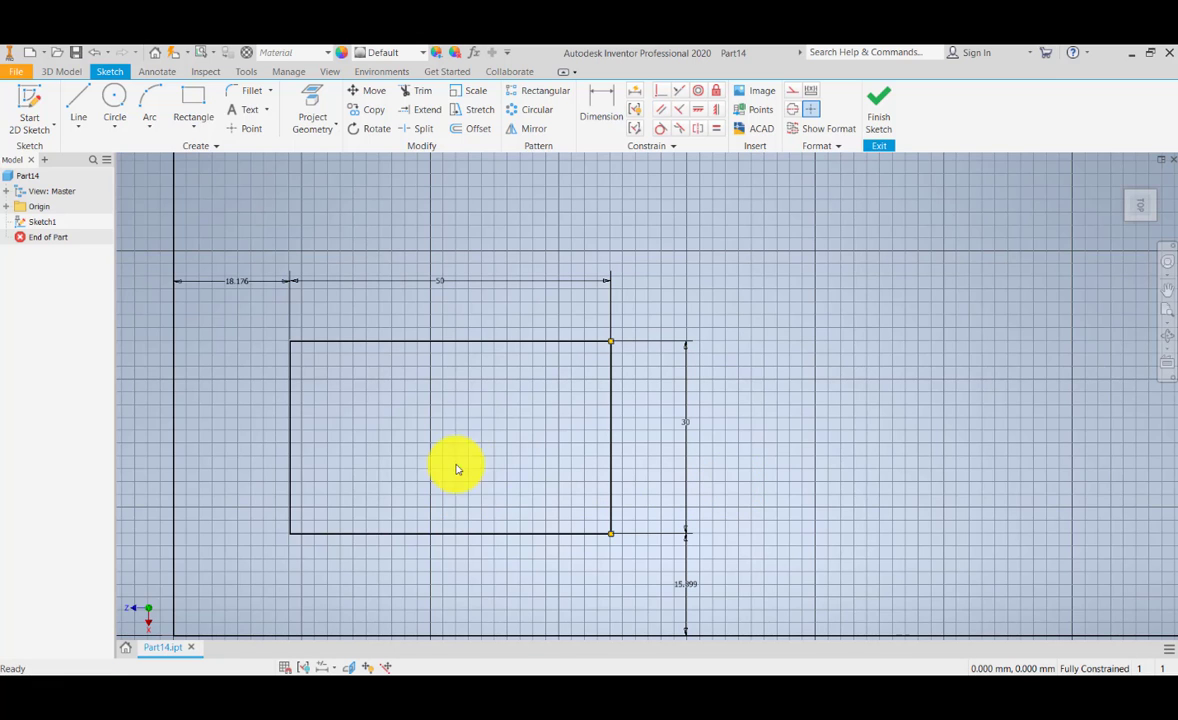
Step: Start a rectangular sketch pattern with all four edges of the small rectangle as its geometry
middle_click_drag(436, 476, 500, 460)
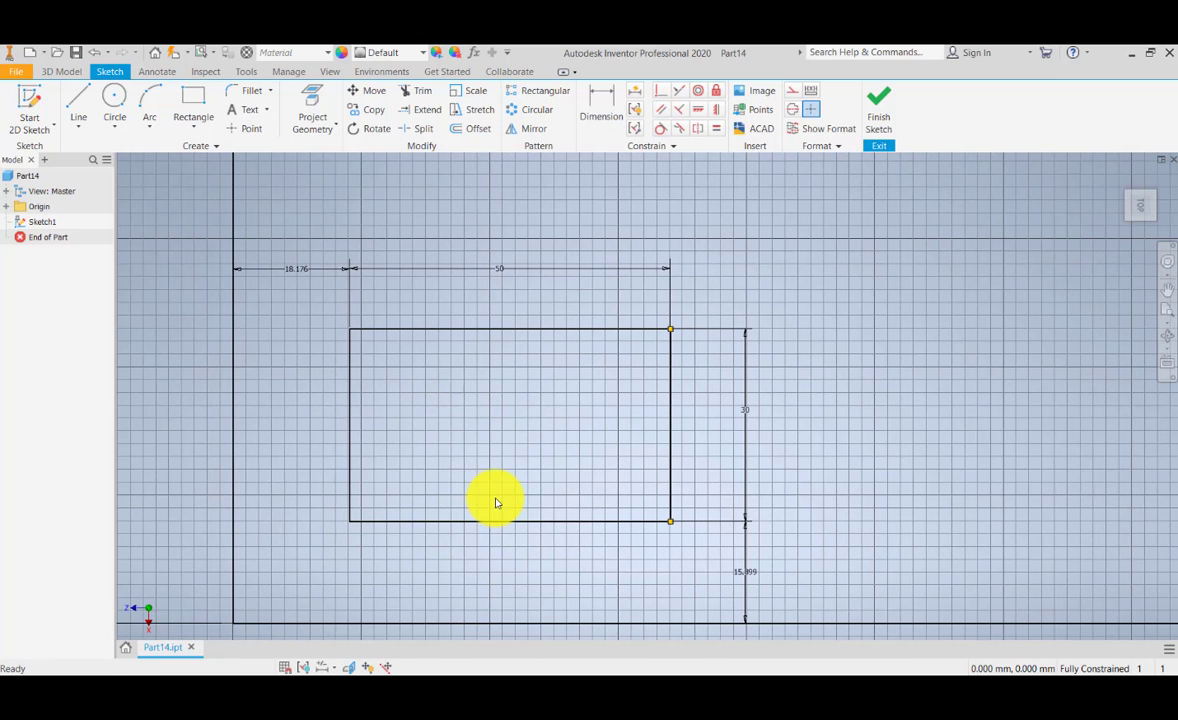
mouse_move(544, 442)
middle_mouse_down()
mouse_move(480, 473)
mouse_move(489, 408)
middle_mouse_up()
middle_click_drag(408, 410, 408, 425)
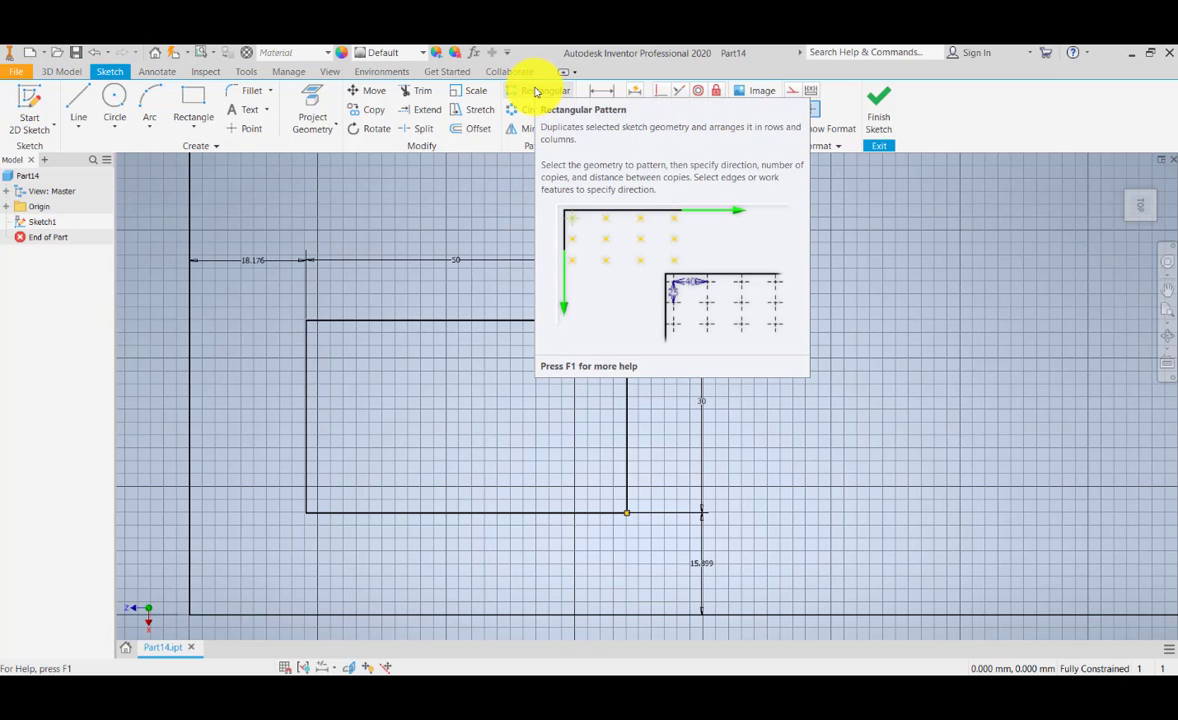
left_click(535, 92)
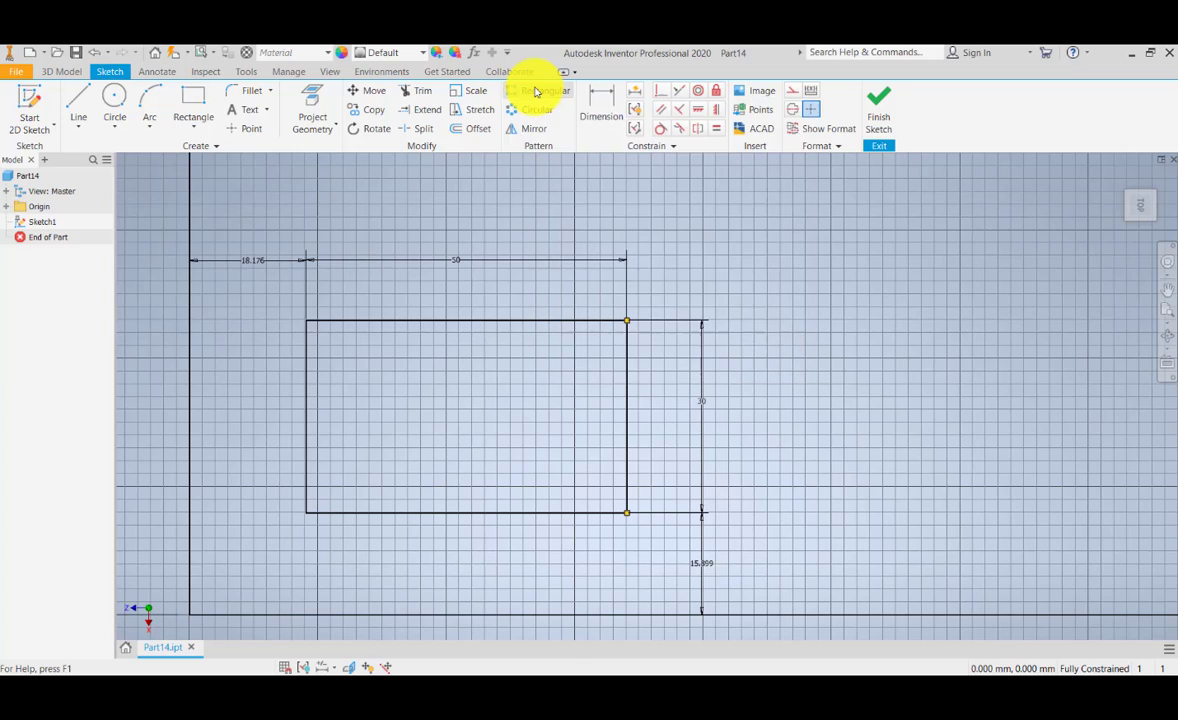
middle_click_drag(428, 322, 510, 310)
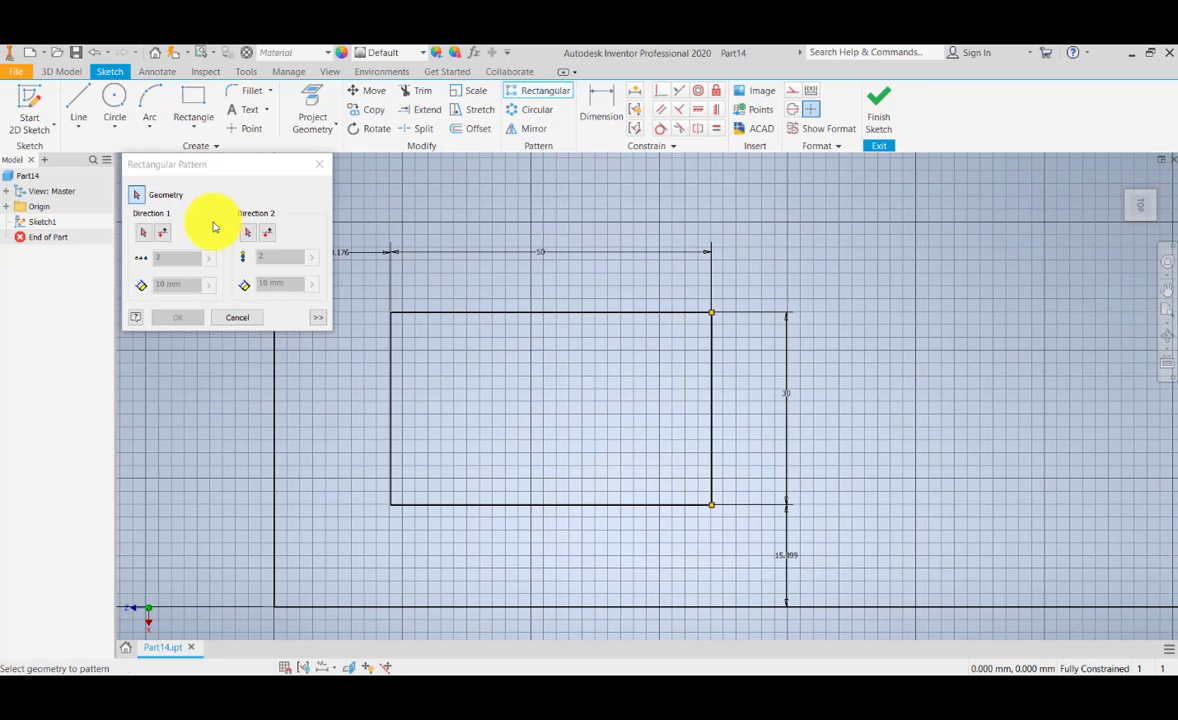
mouse_move(462, 401)
middle_mouse_down()
mouse_move(563, 394)
mouse_move(468, 358)
middle_mouse_up()
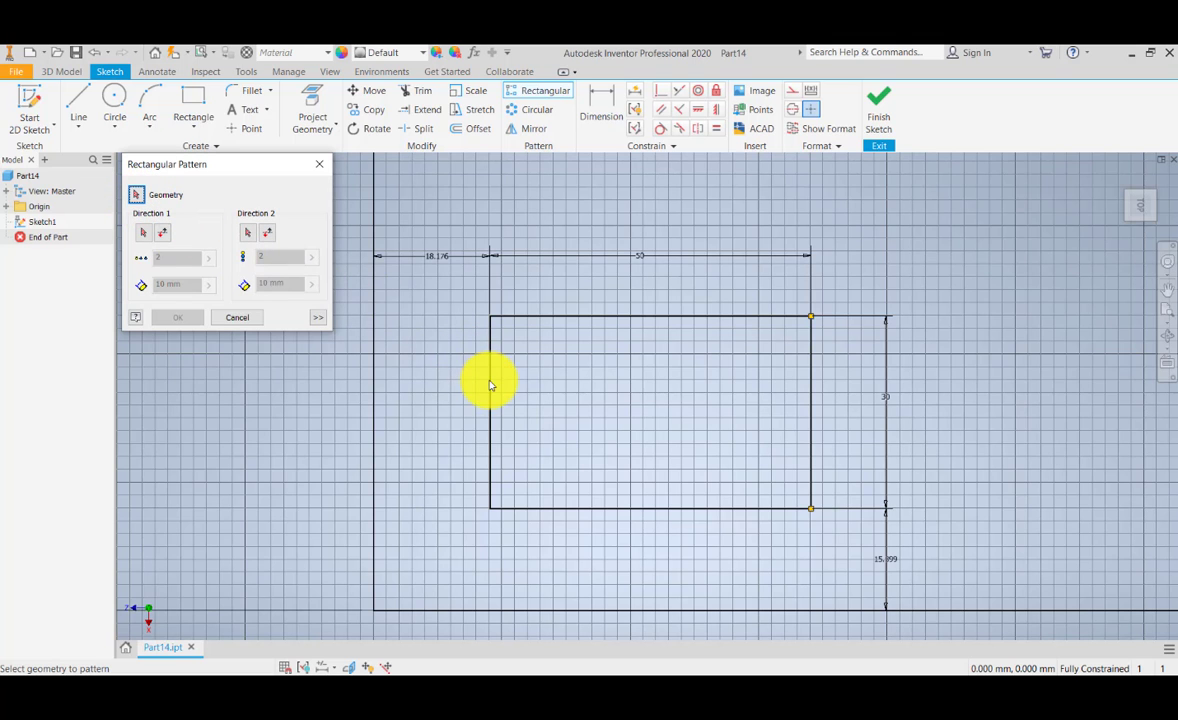
scroll(489, 384, "up", 6)
scroll(482, 386, "down", 7)
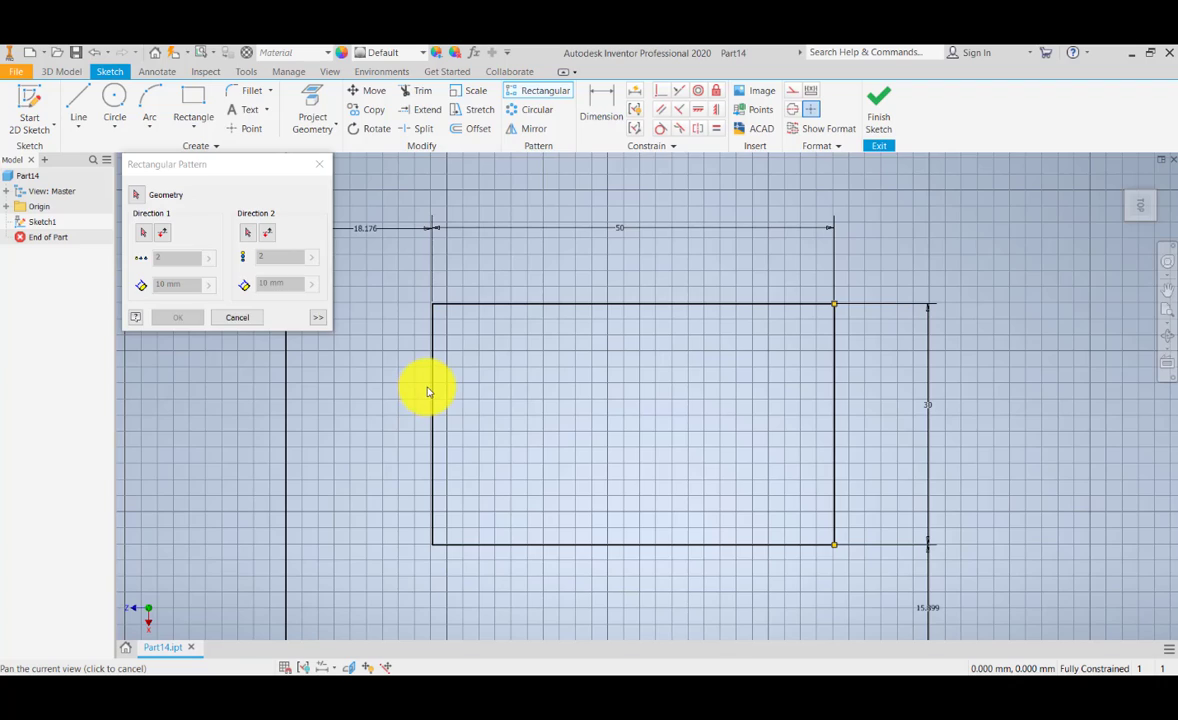
scroll(428, 392, "down", 3)
scroll(400, 352, "up", 5)
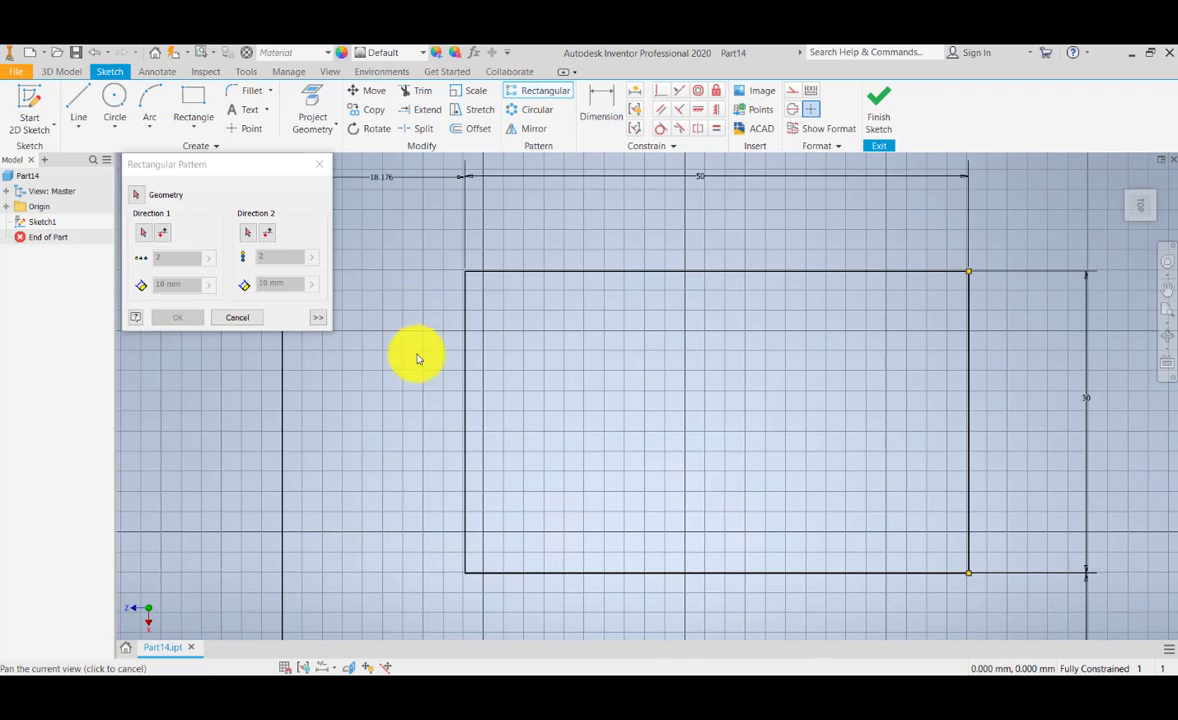
scroll(418, 358, "down", 4)
scroll(418, 358, "up", 4)
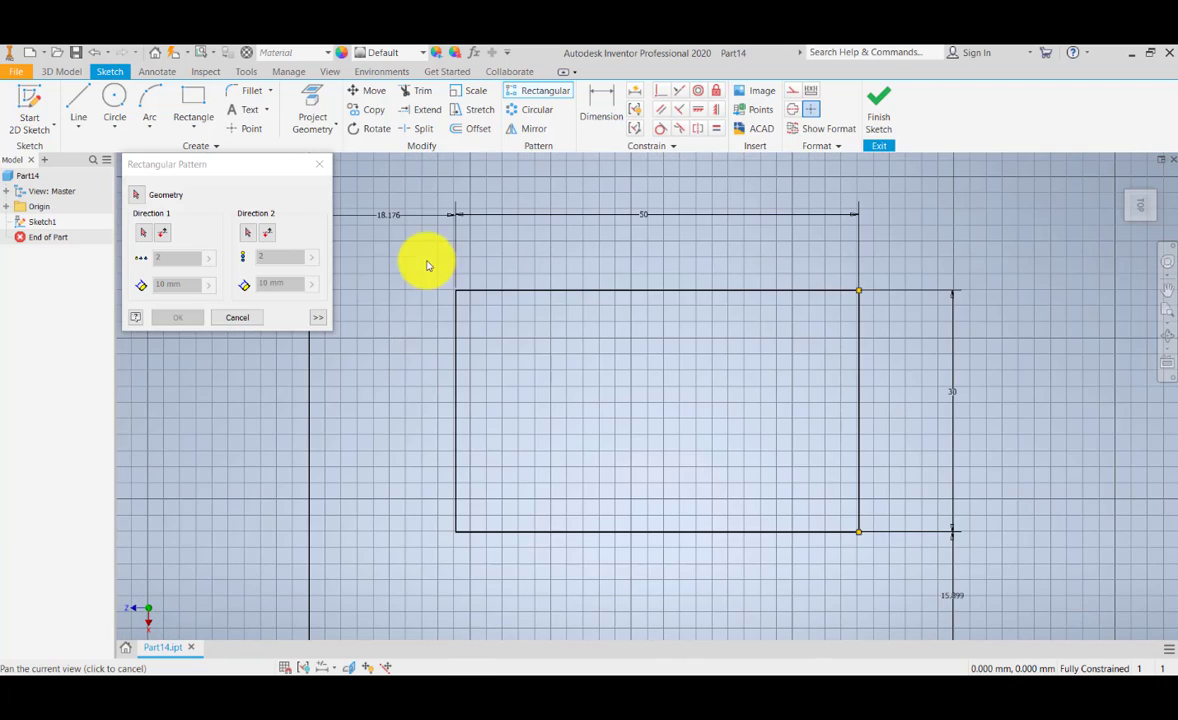
left_click(137, 194)
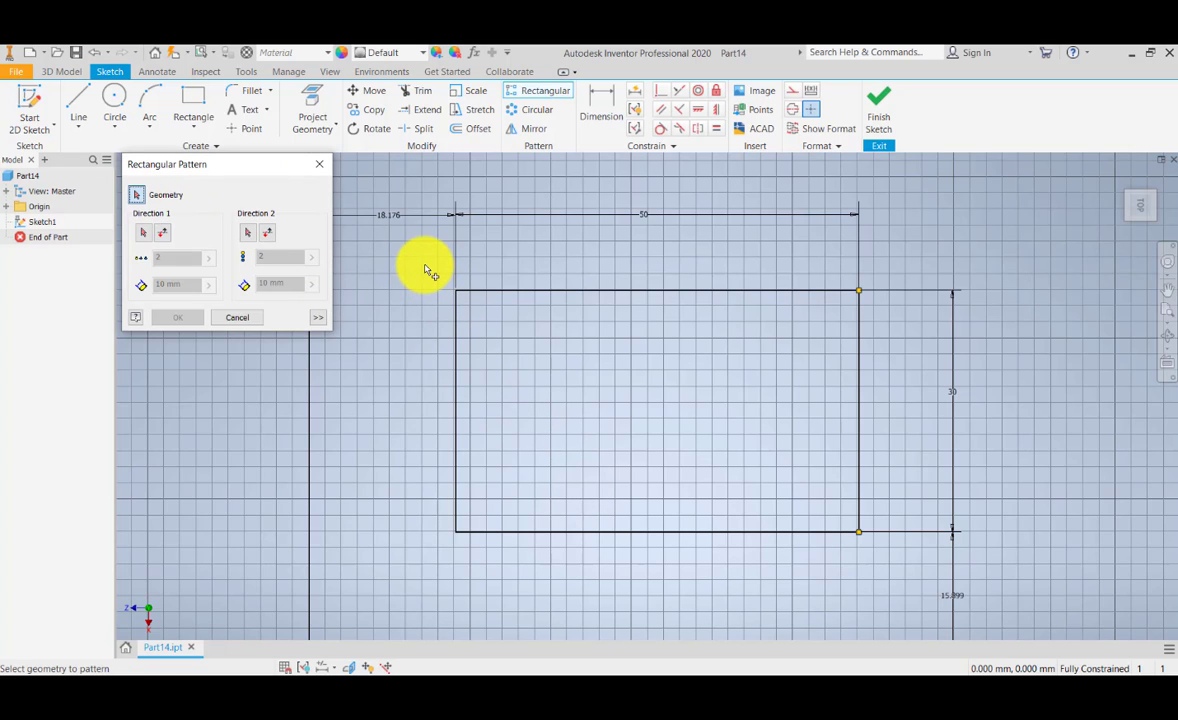
left_click_drag(424, 264, 892, 591)
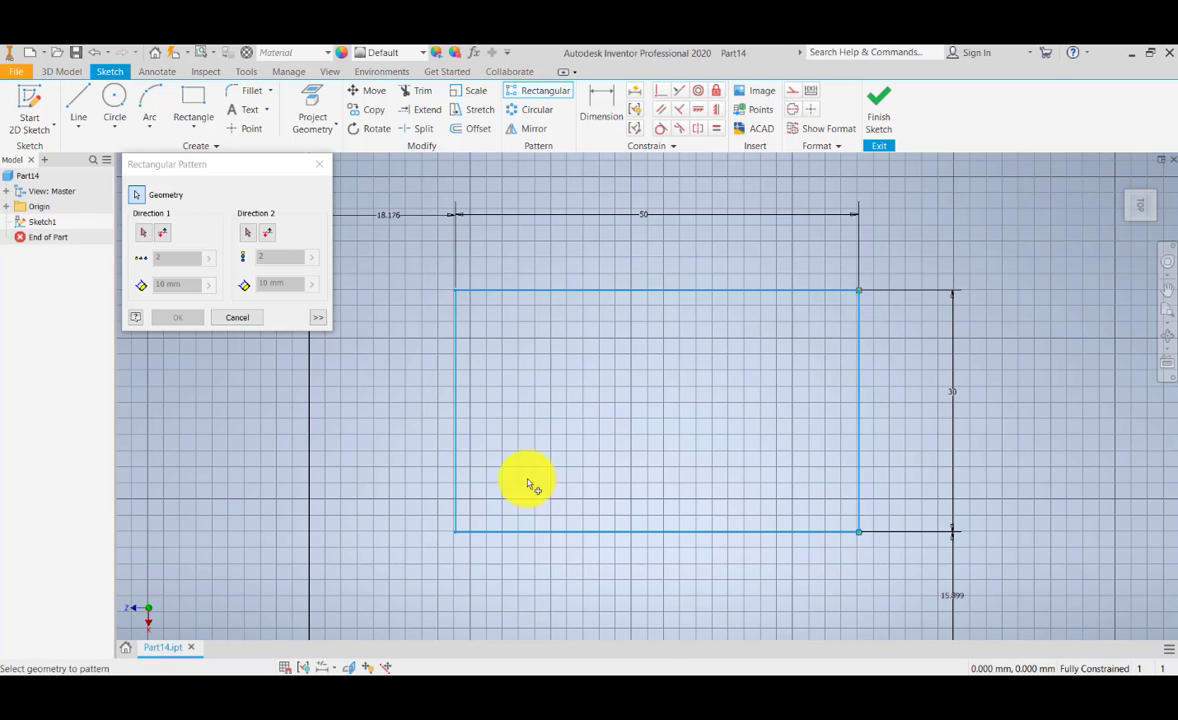
Step: Define the pattern's first direction along the large rectangle's lower edge
middle_click_drag(726, 439, 676, 376)
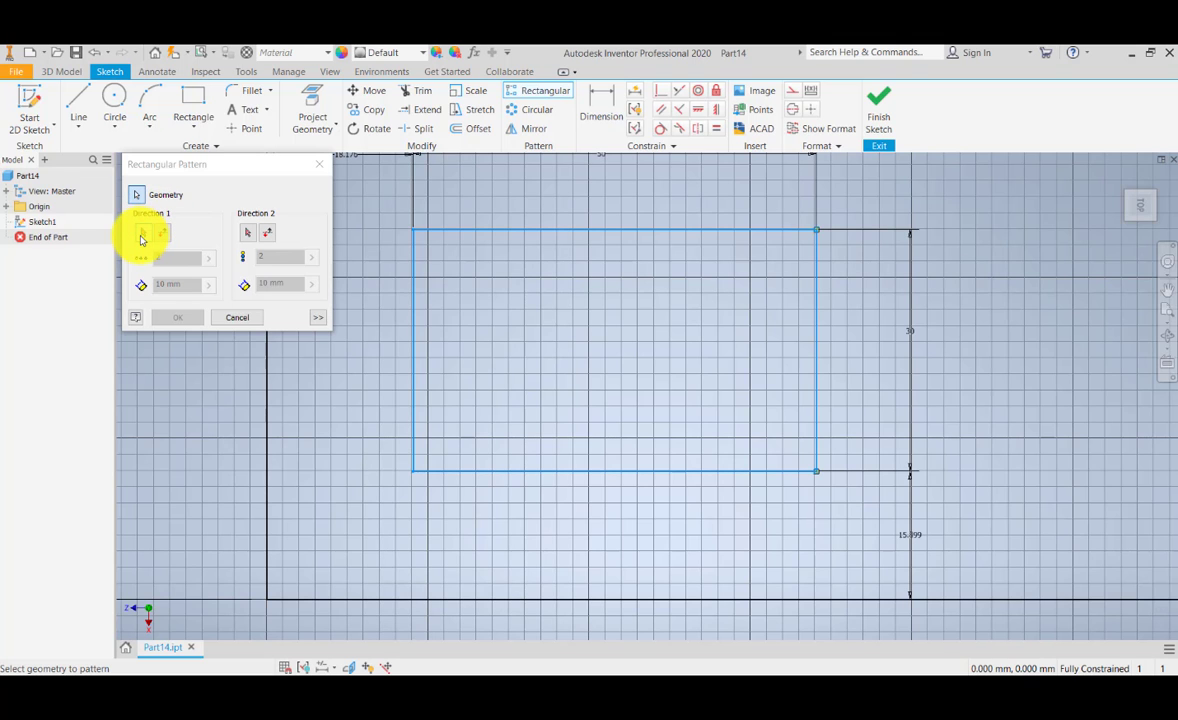
left_click(143, 232)
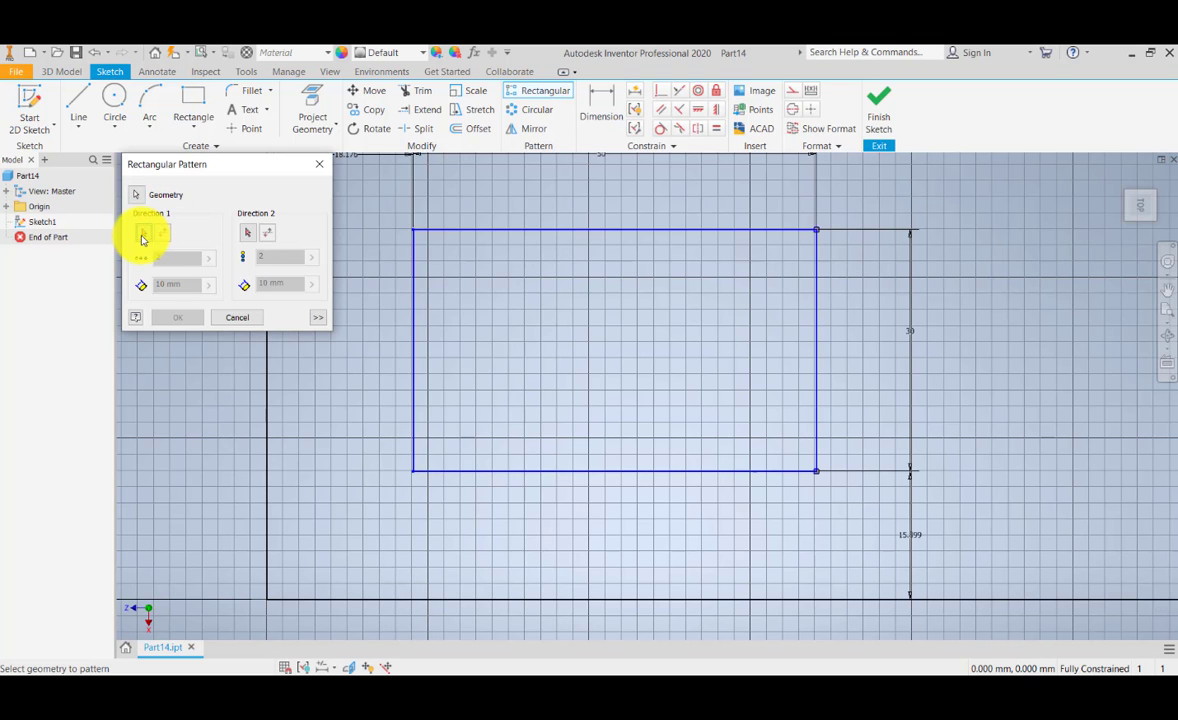
mouse_move(630, 492)
middle_mouse_down()
mouse_move(657, 481)
mouse_move(625, 513)
middle_mouse_up()
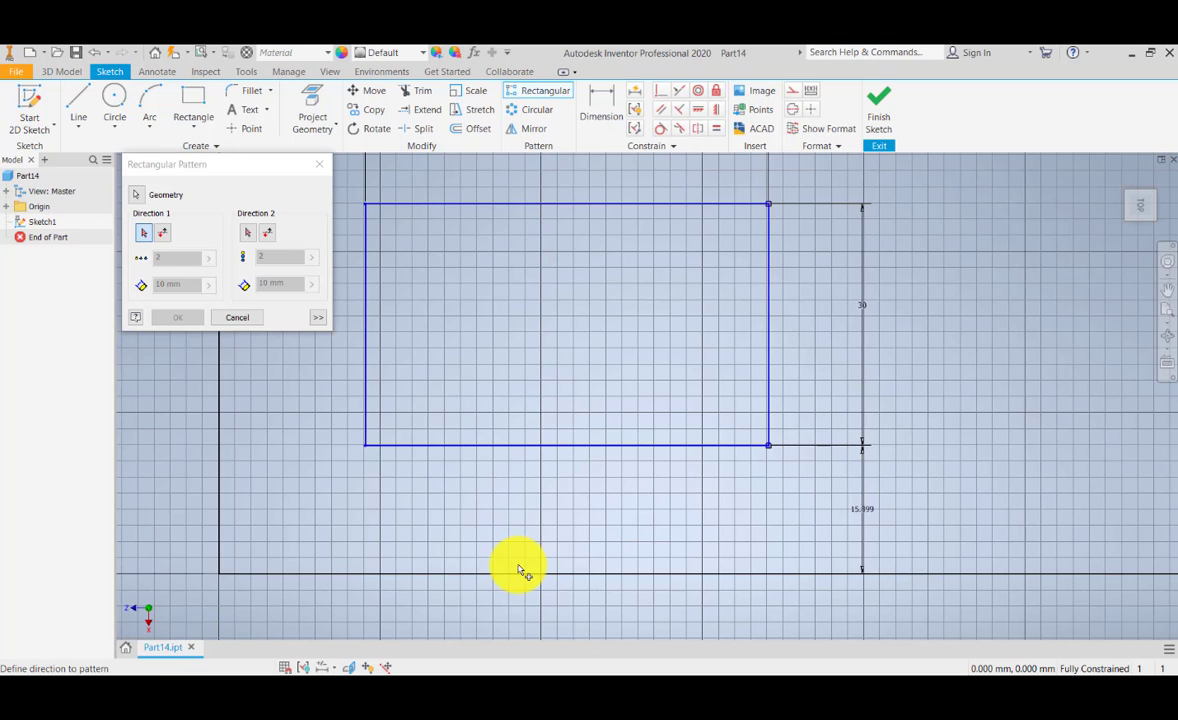
scroll(563, 520, "down", 5)
scroll(563, 522, "up", 3)
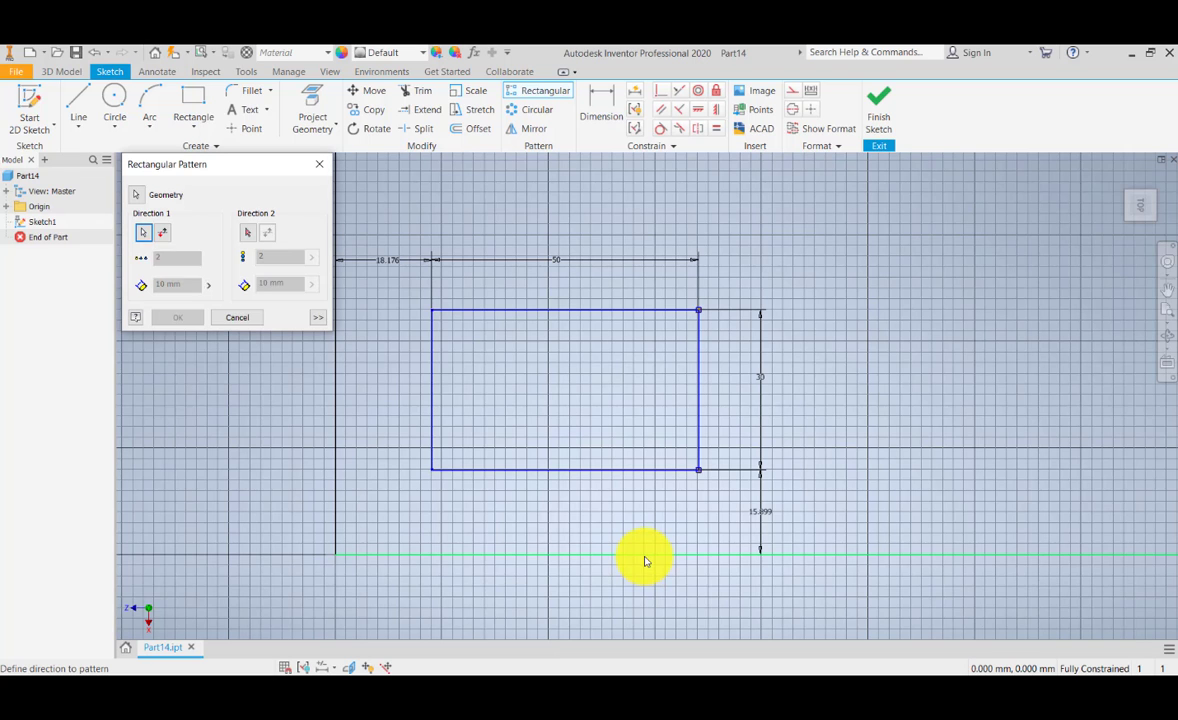
left_click(645, 558)
middle_click_drag(644, 557, 617, 572)
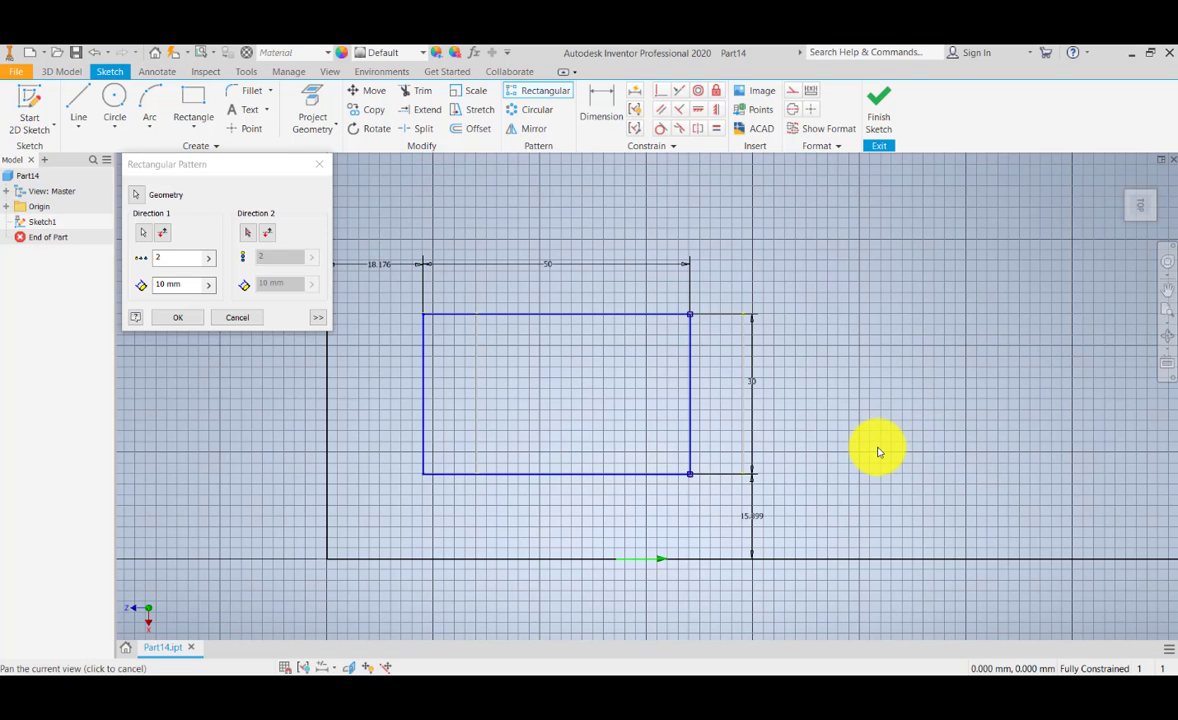
left_click_drag(852, 473, 697, 478)
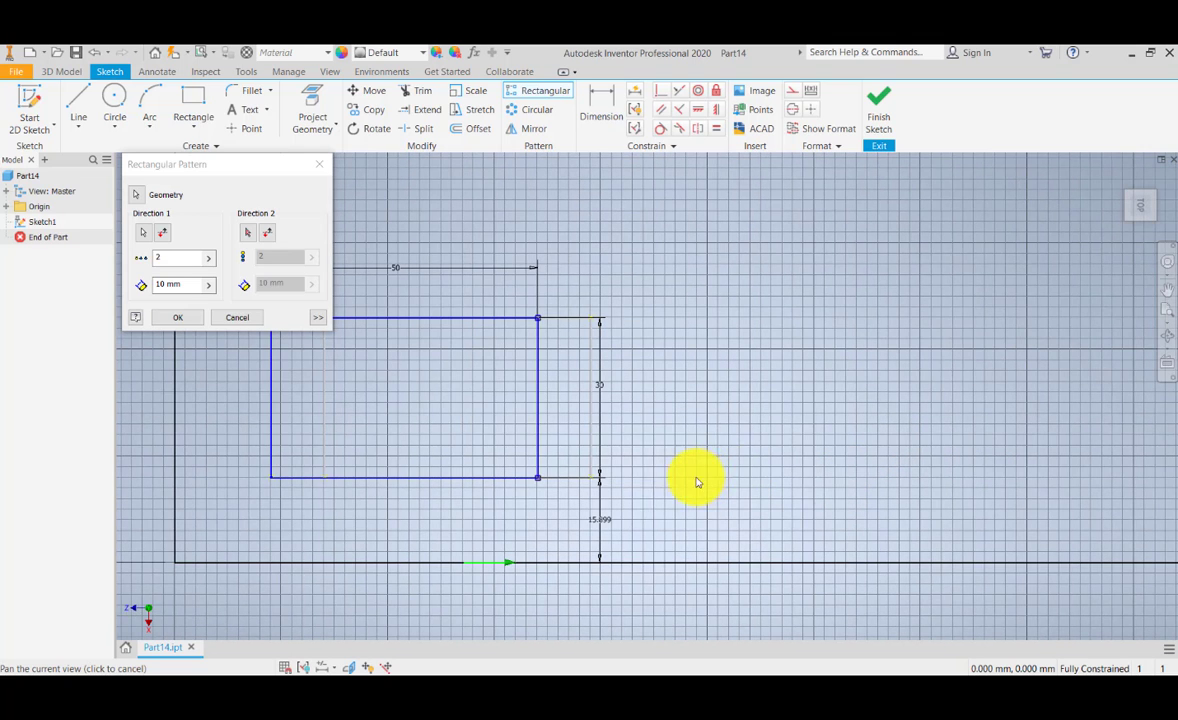
left_click_drag(518, 413, 563, 418)
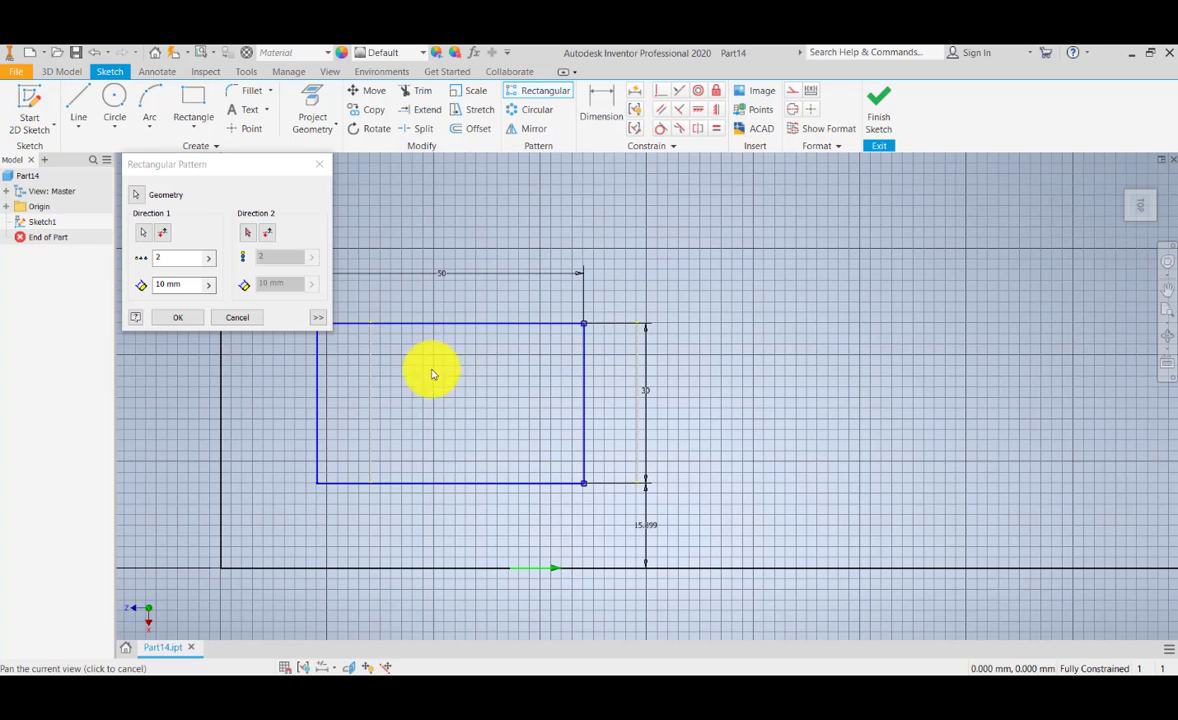
Step: Set the number of instances in the pattern's first direction to 5
left_click(168, 260)
left_click_drag(168, 260, 120, 284)
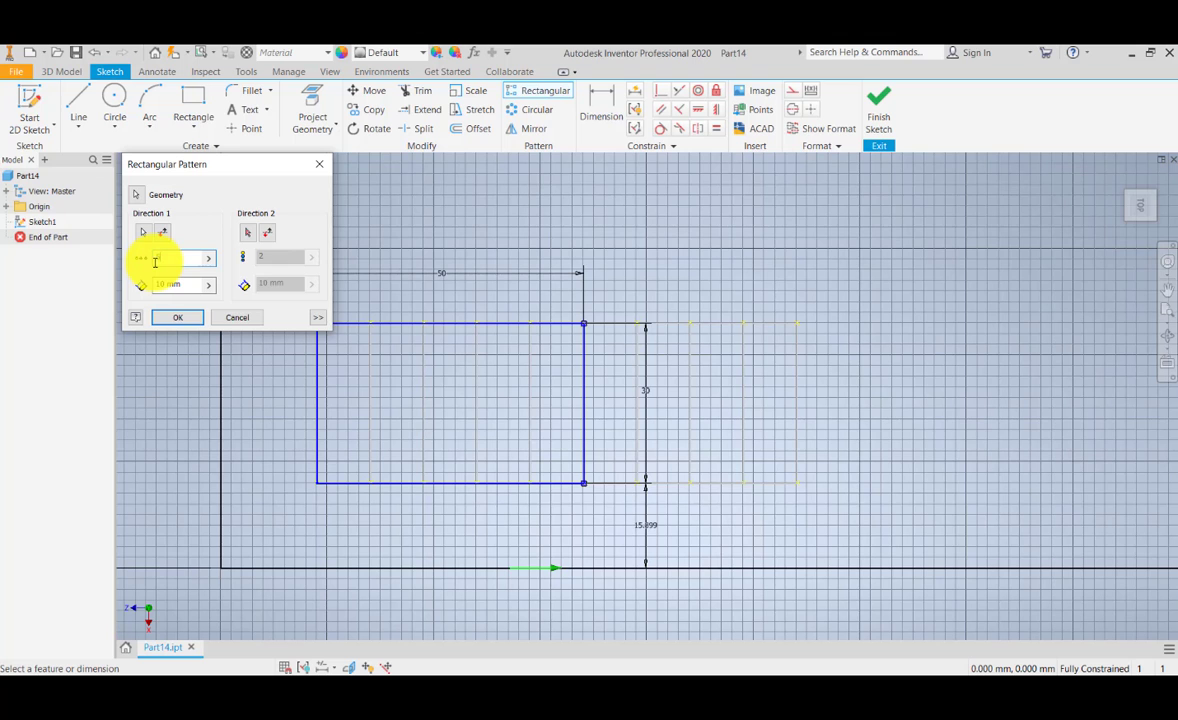
type("5")
scroll(508, 409, "down", 2)
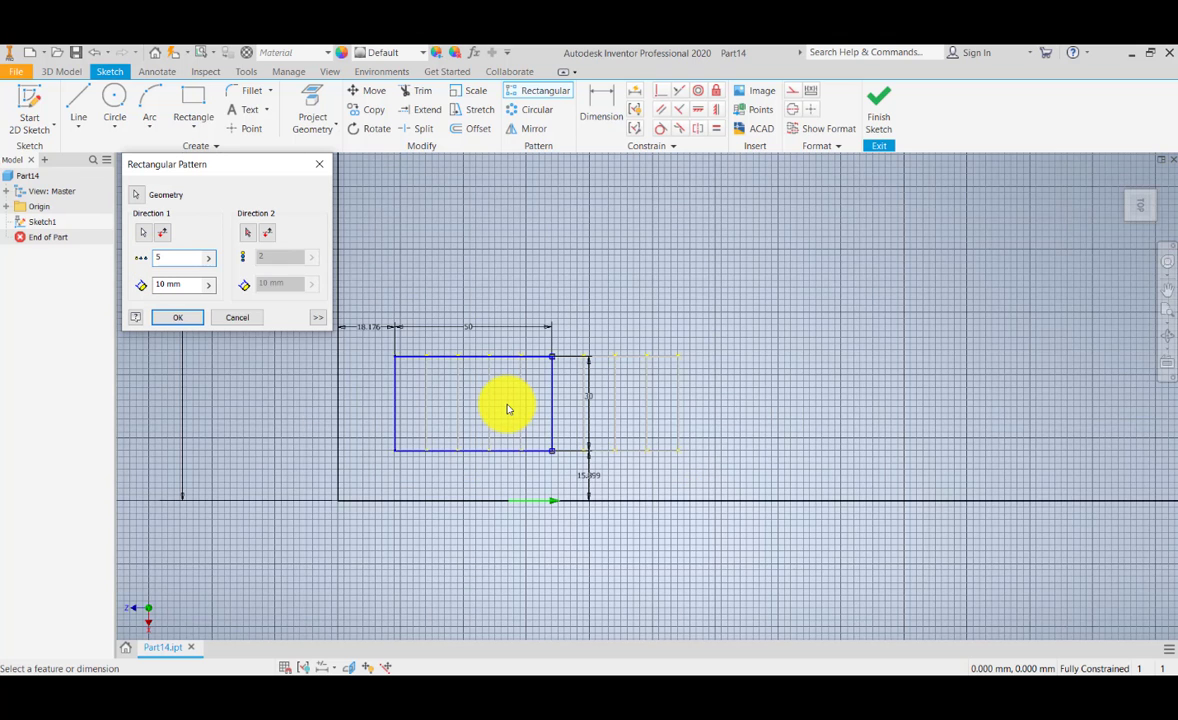
scroll(508, 409, "up", 3)
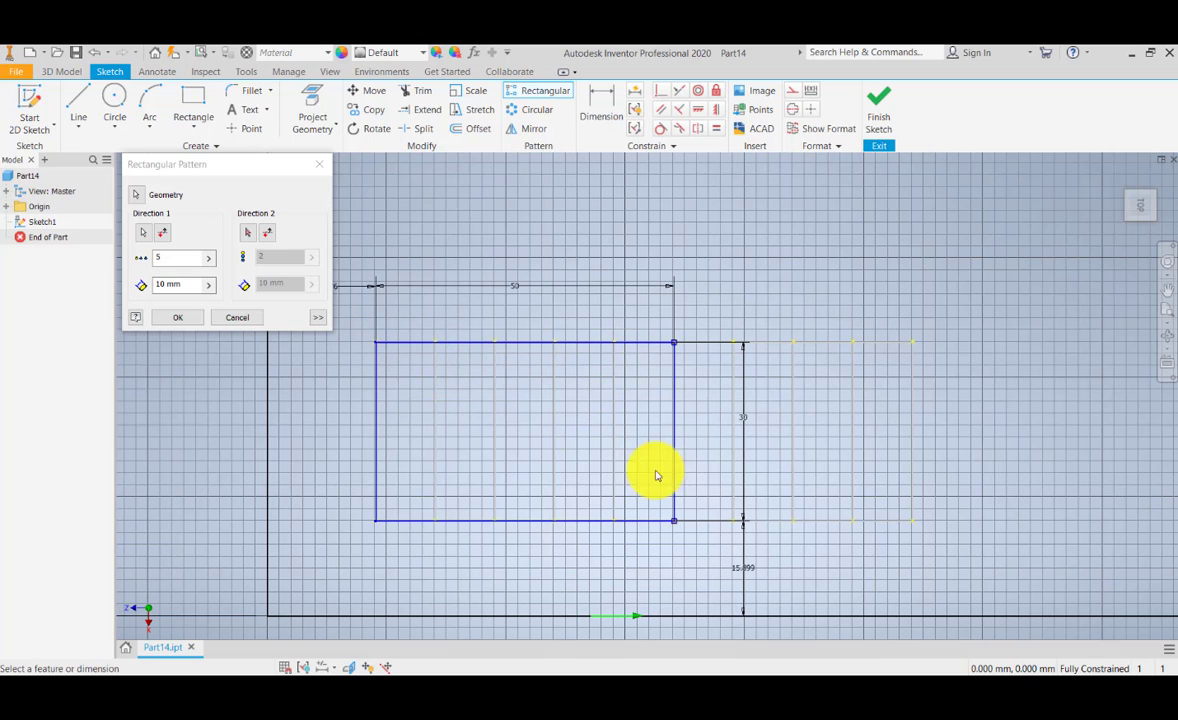
middle_click_drag(640, 471, 637, 451)
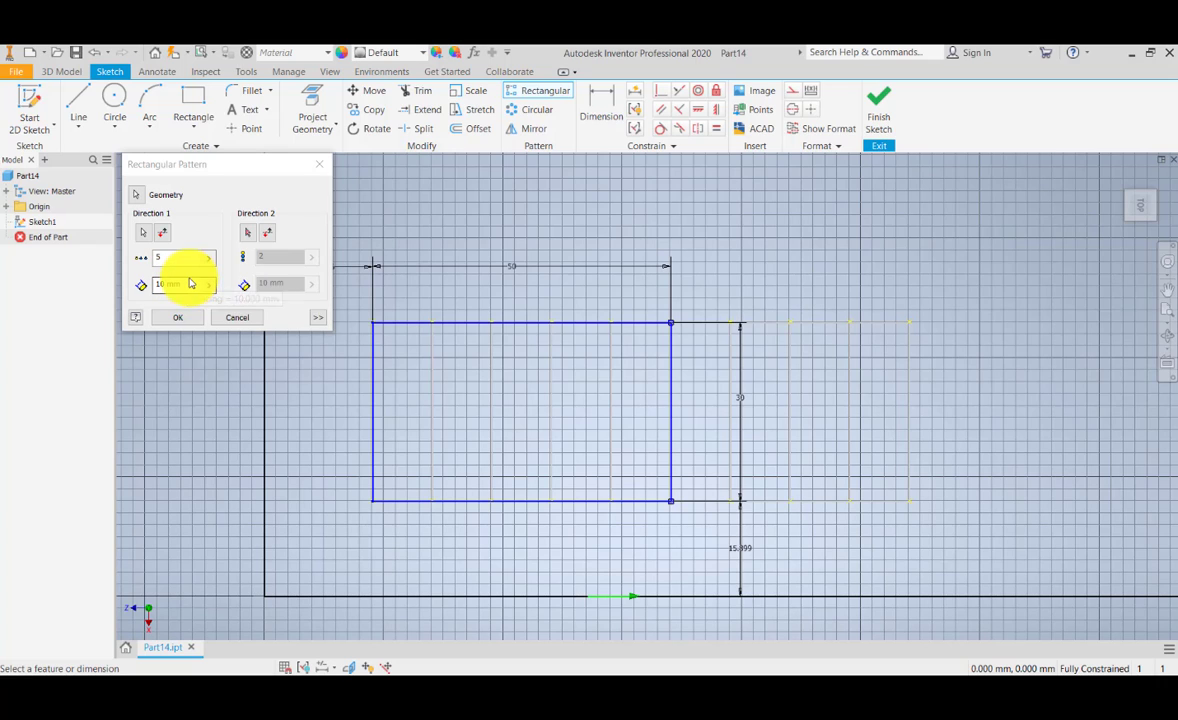
middle_click_drag(442, 387, 413, 423)
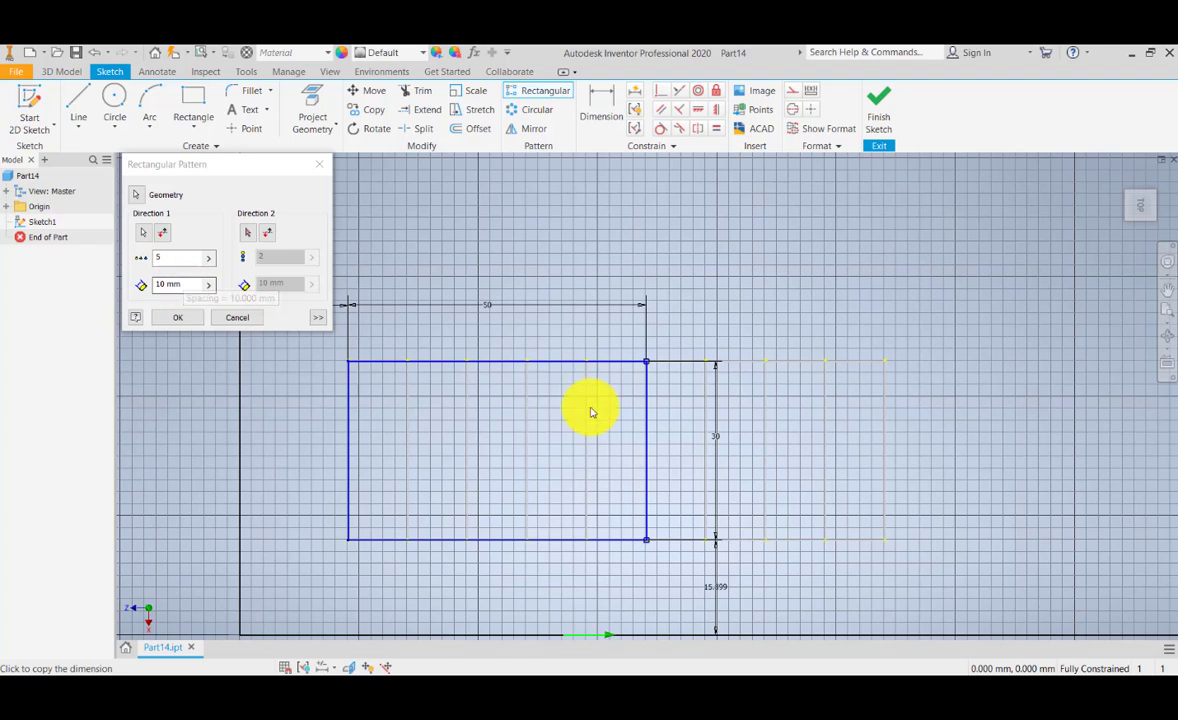
Step: Set the first direction's spacing to 60 mm and create the rectangular pattern of the small rectangle
left_click(184, 285)
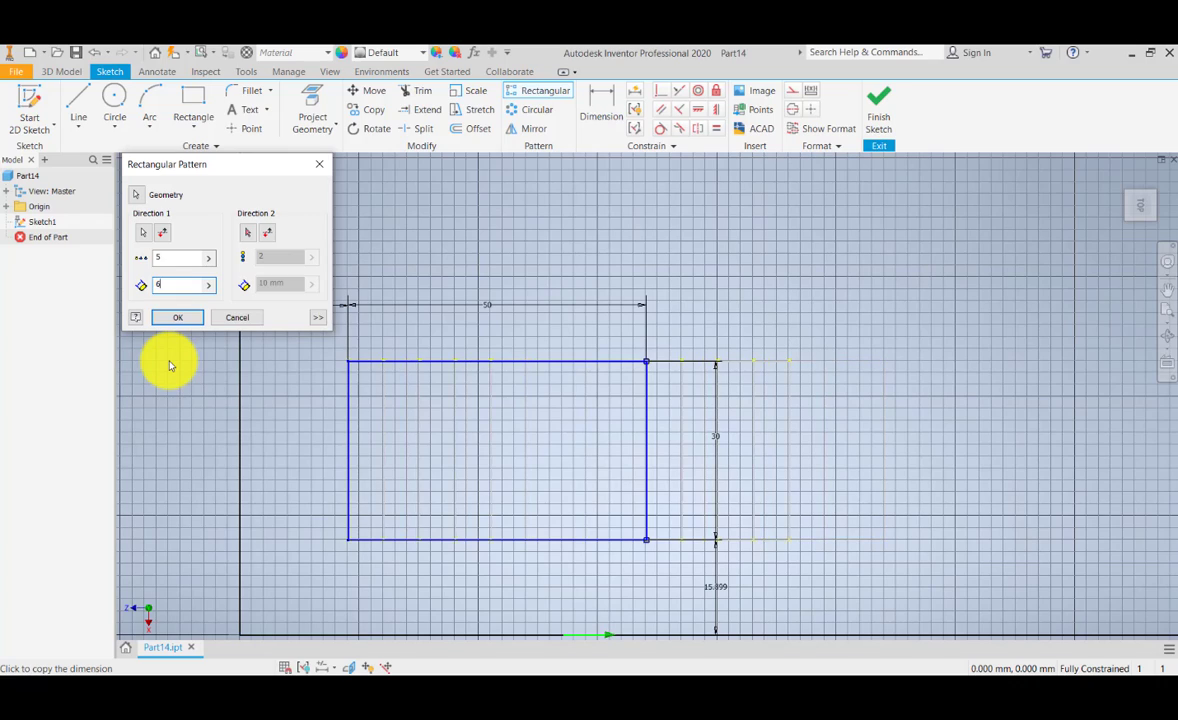
middle_click_drag(752, 452, 519, 473)
middle_click_drag(947, 431, 689, 421)
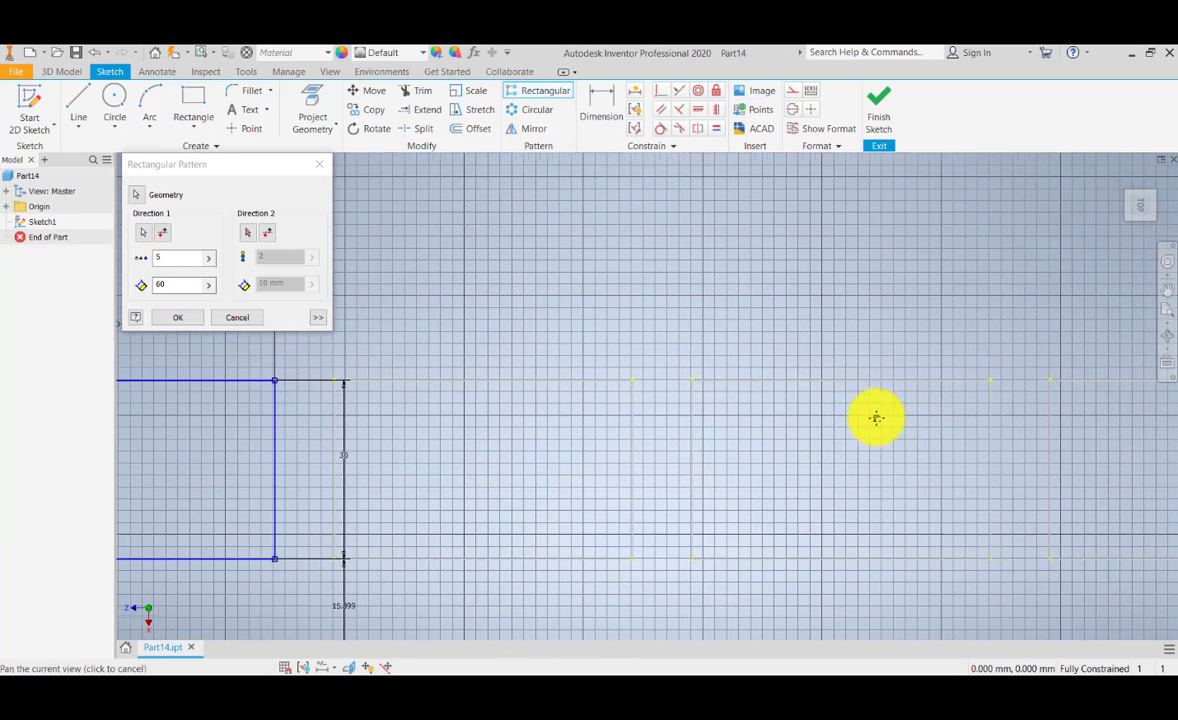
middle_click_drag(876, 416, 684, 414)
middle_click_drag(840, 403, 723, 394)
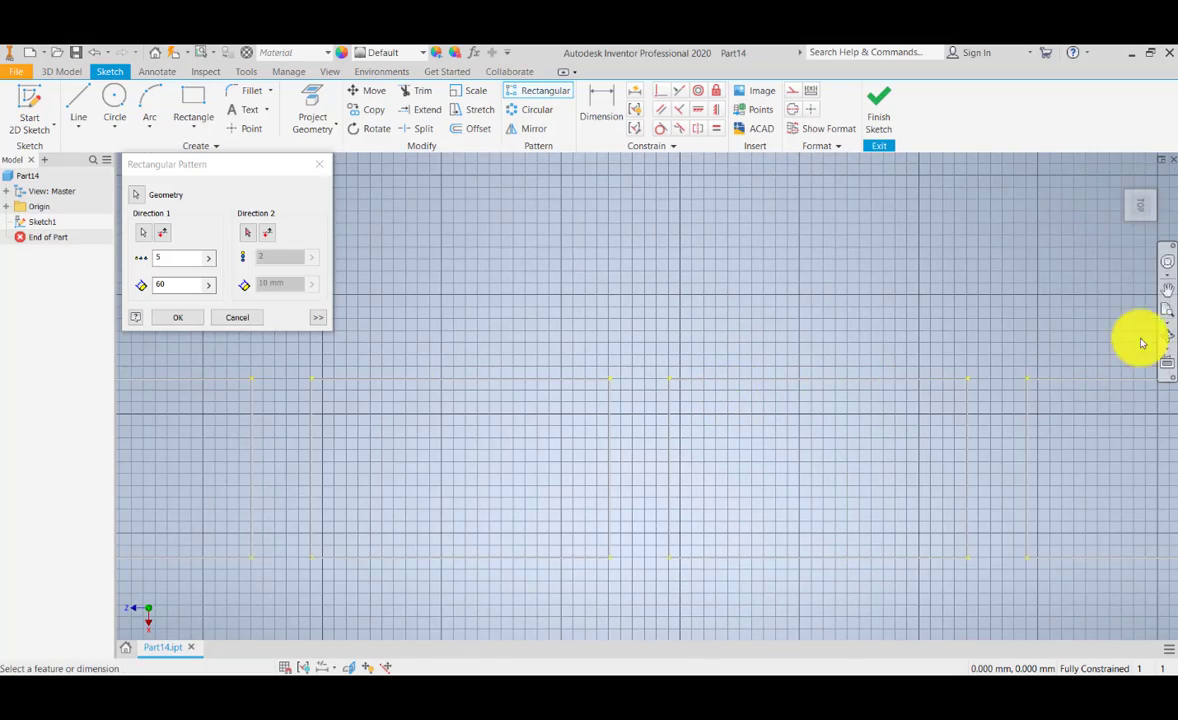
left_click(1169, 316)
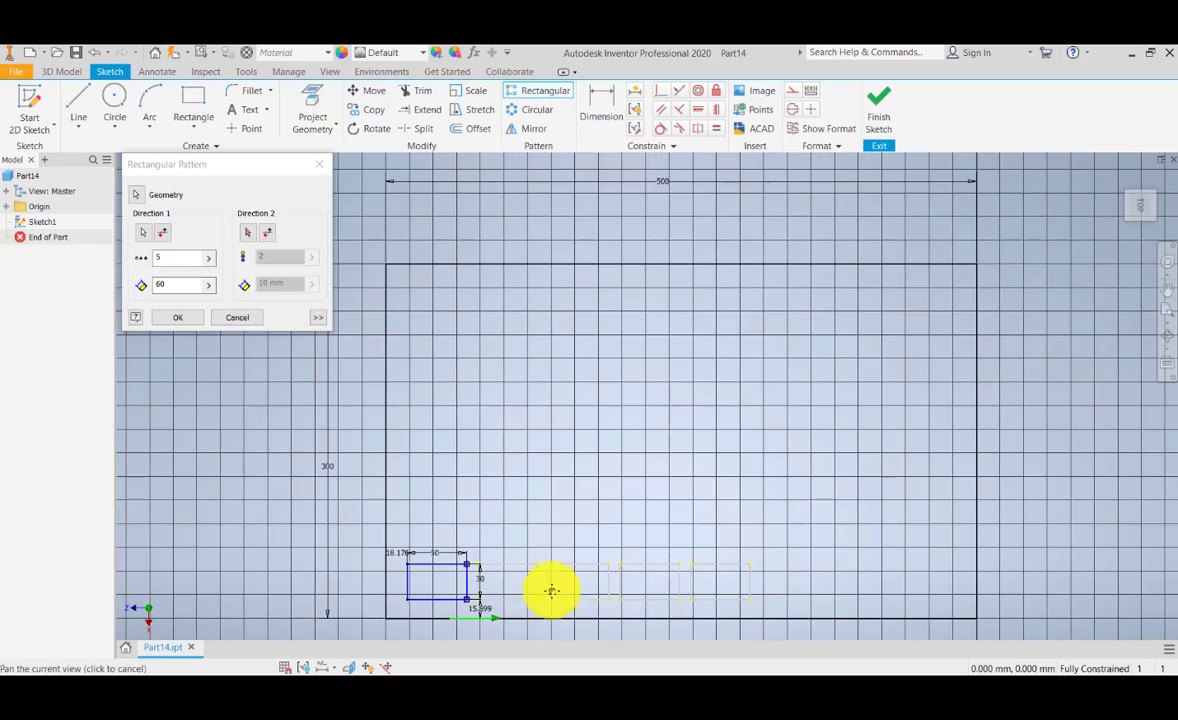
middle_click_drag(552, 592, 555, 550)
scroll(515, 568, "up", 1)
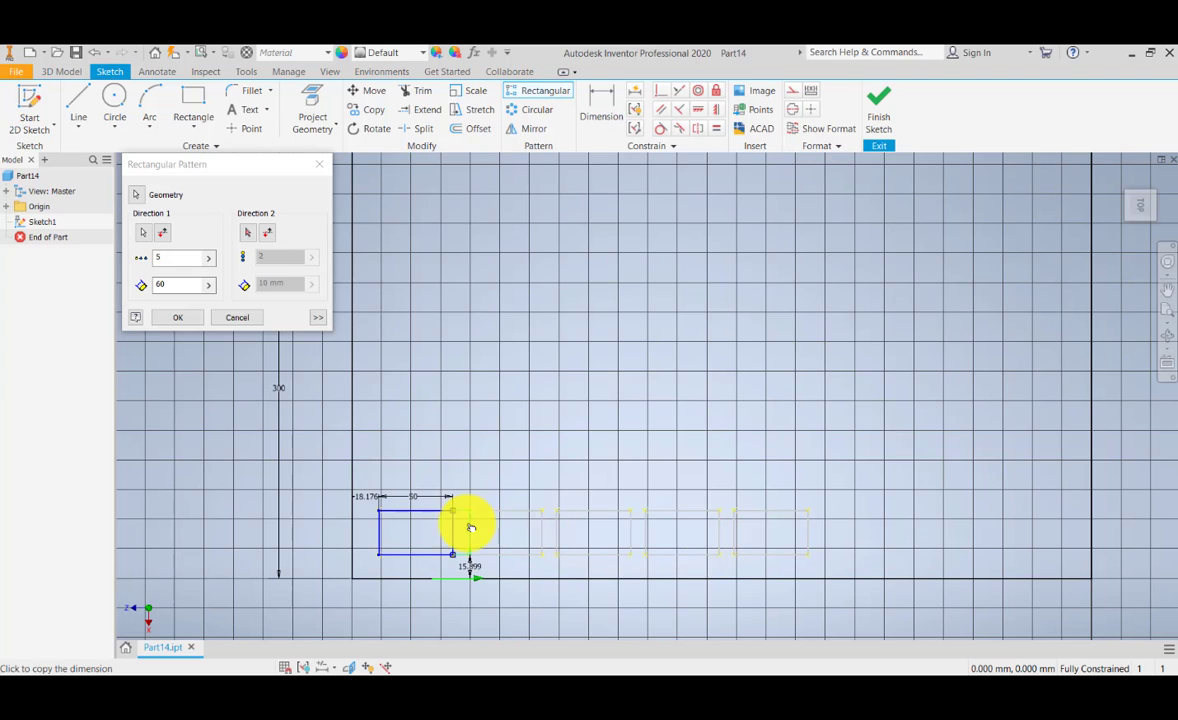
left_click(184, 319)
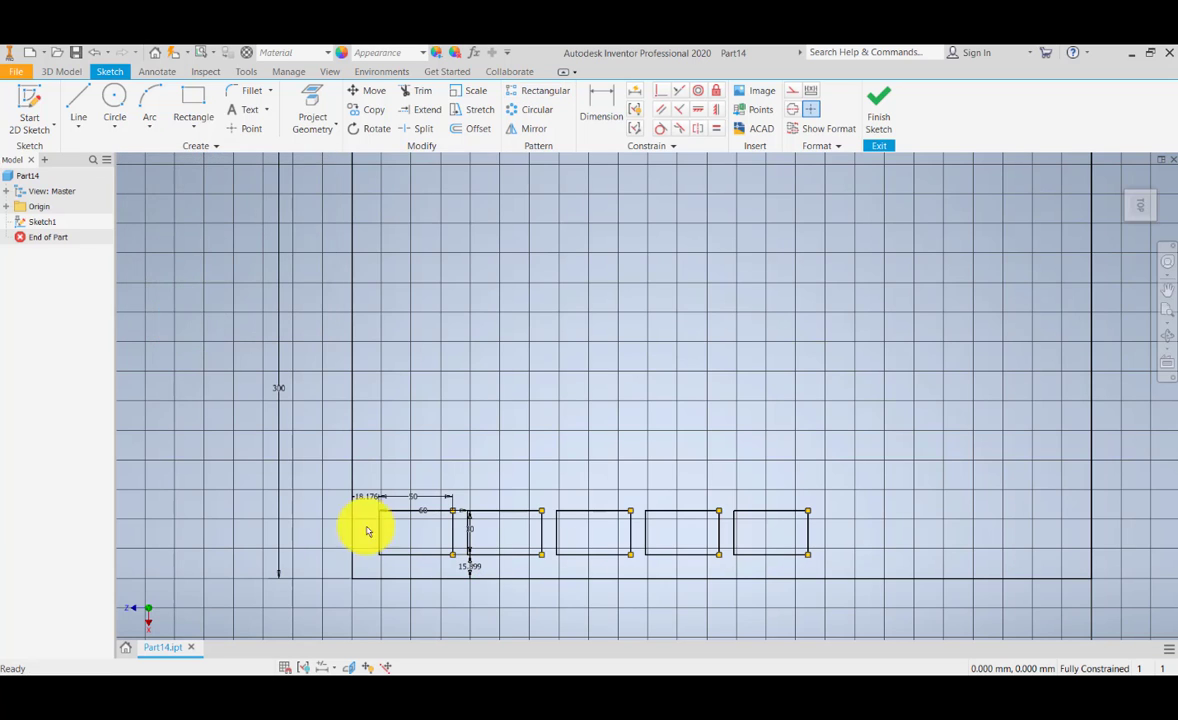
Step: Dimension the horizontal gap between the second and third patterned rectangles, accepting it as a driven dimension
scroll(507, 547, "down", 3)
scroll(515, 567, "up", 4)
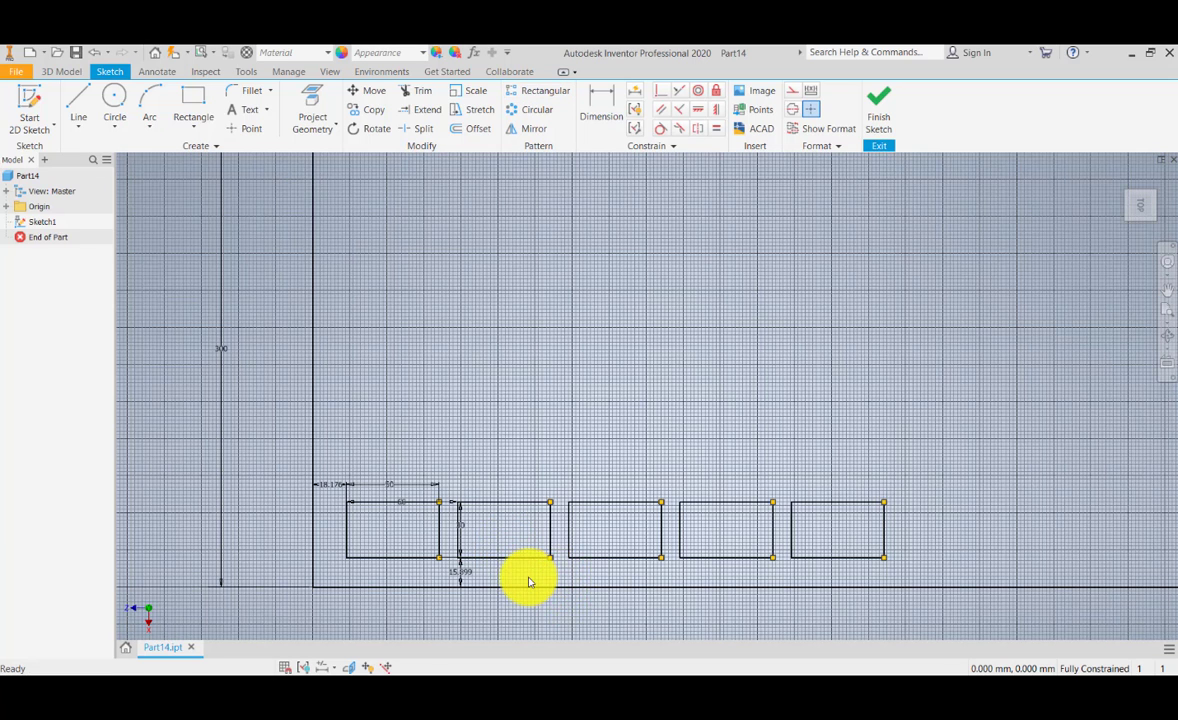
scroll(528, 578, "up", 5)
scroll(528, 578, "down", 4)
scroll(440, 518, "up", 4)
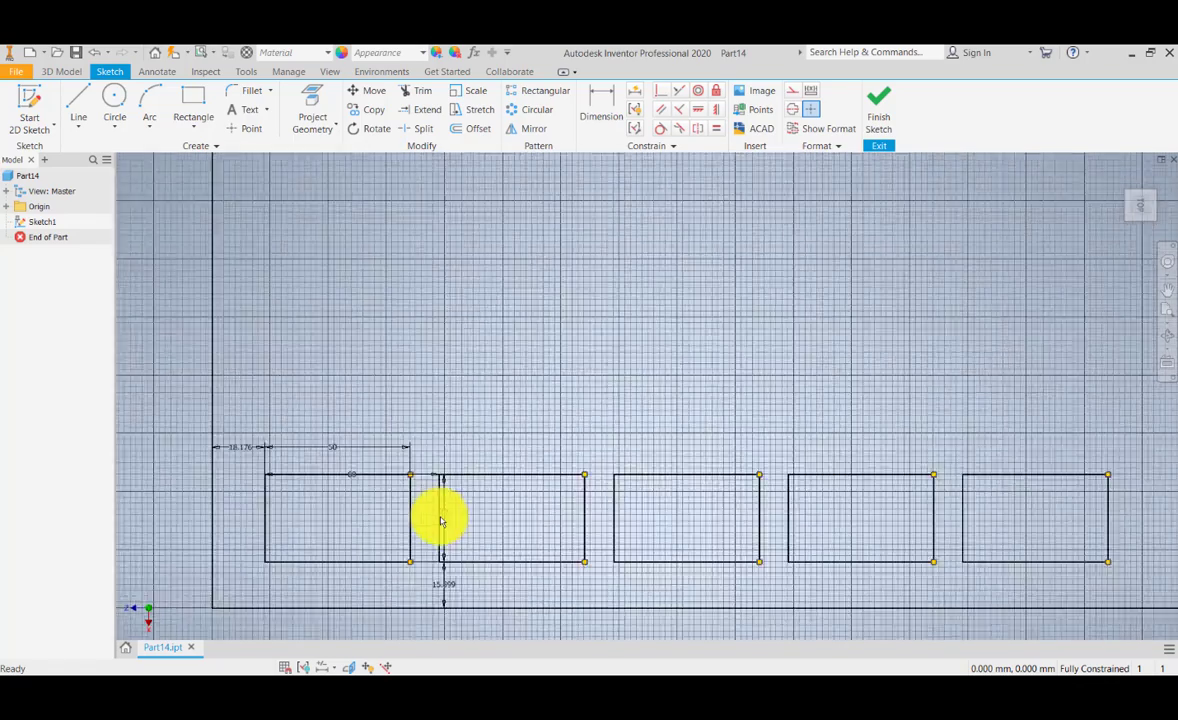
middle_click_drag(383, 495, 434, 442)
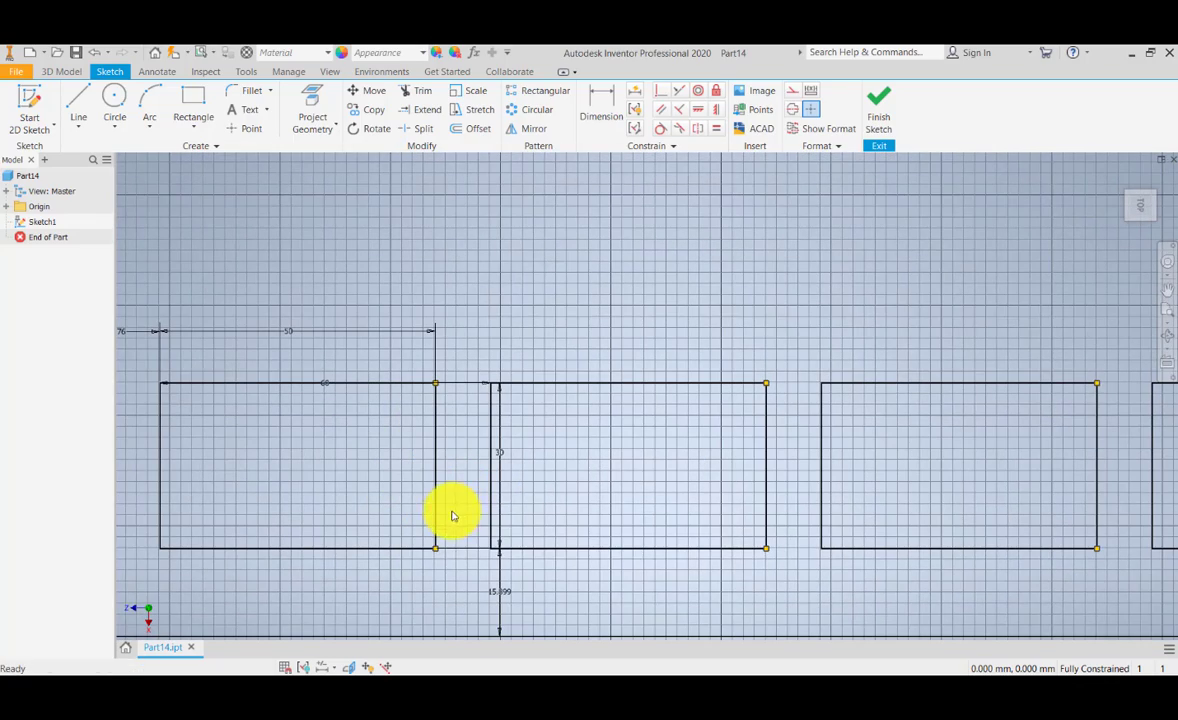
middle_click_drag(713, 545, 586, 545)
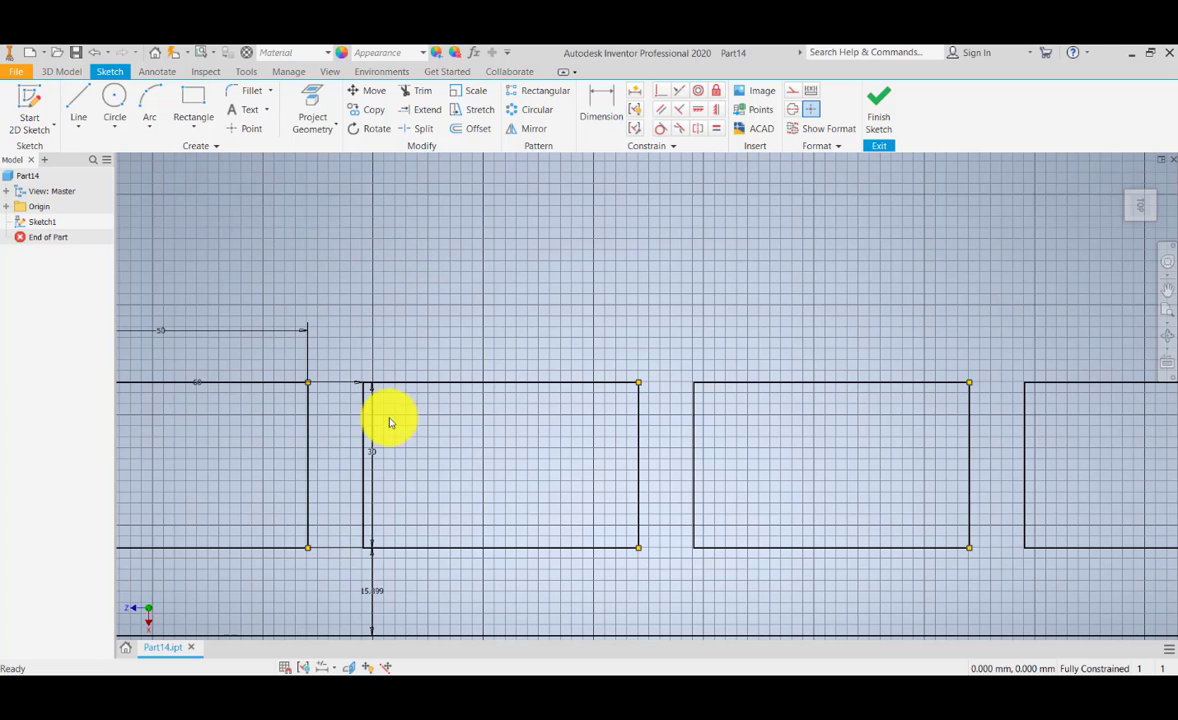
left_click(603, 113)
left_click(638, 497)
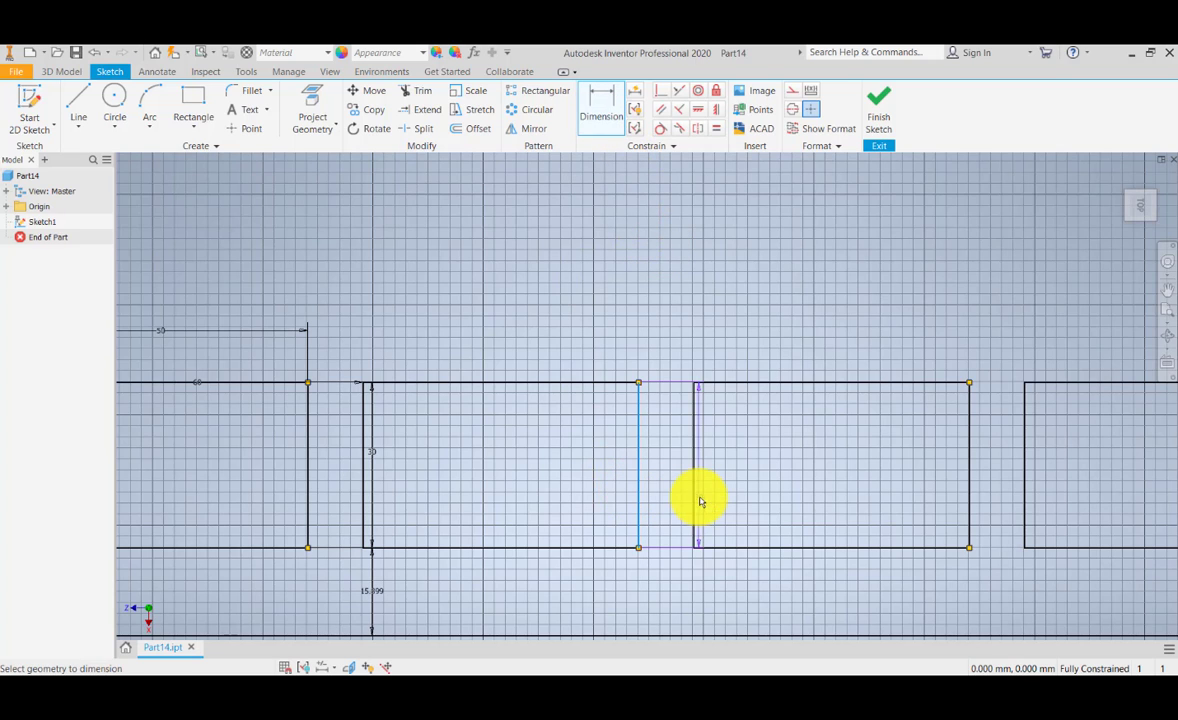
left_click(693, 497)
left_click(669, 576)
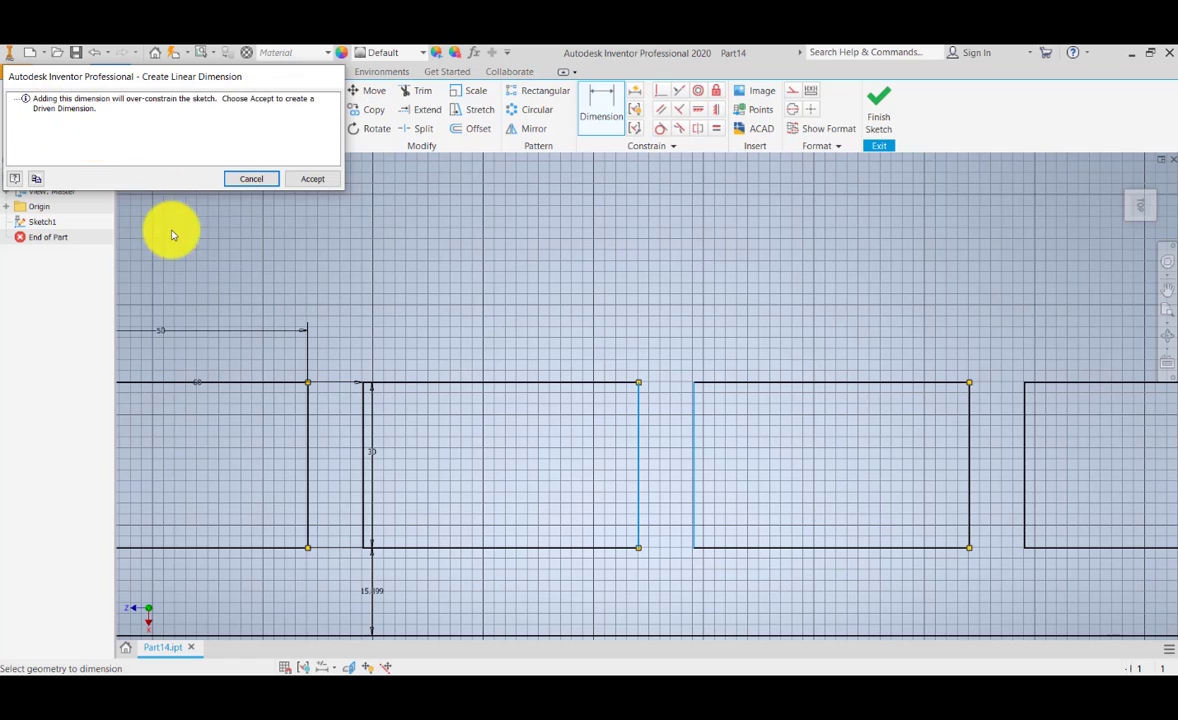
left_click(321, 181)
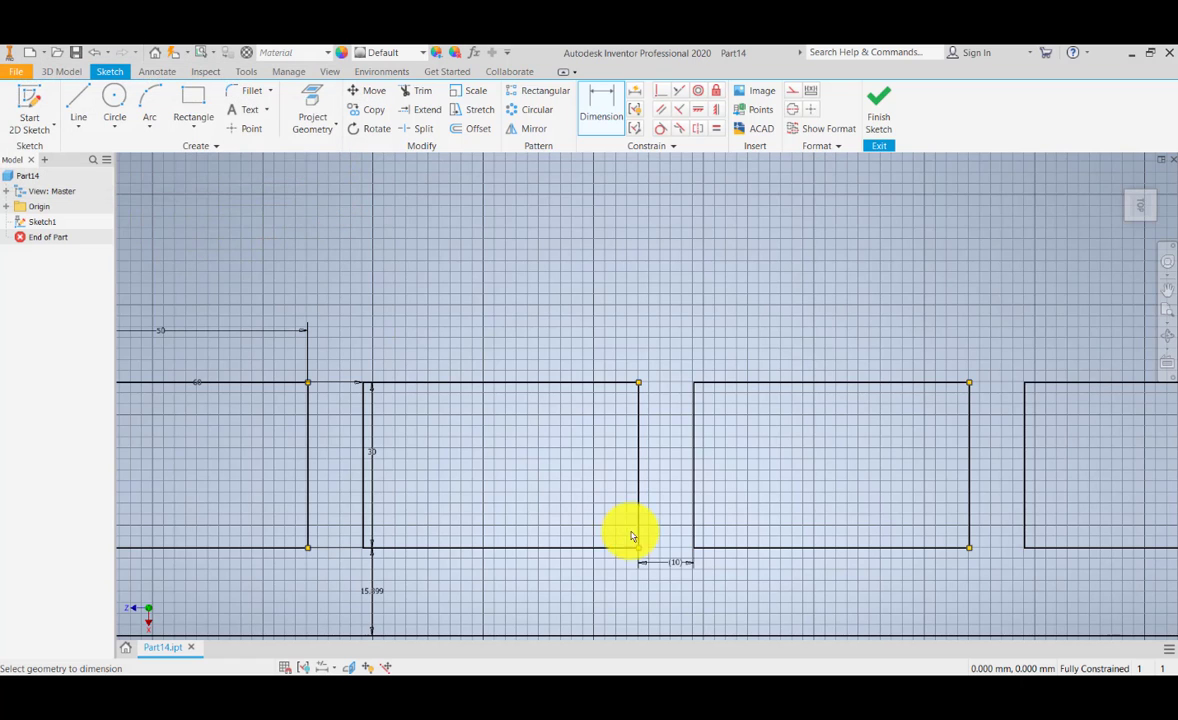
Step: Check the driven dimension between the second and third rectangles and examine the spacing of the patterned row
scroll(672, 595, "up", 5)
scroll(672, 595, "down", 6)
mouse_move(679, 551)
middle_mouse_down()
mouse_move(682, 534)
mouse_move(721, 534)
middle_mouse_up()
double_click(724, 541)
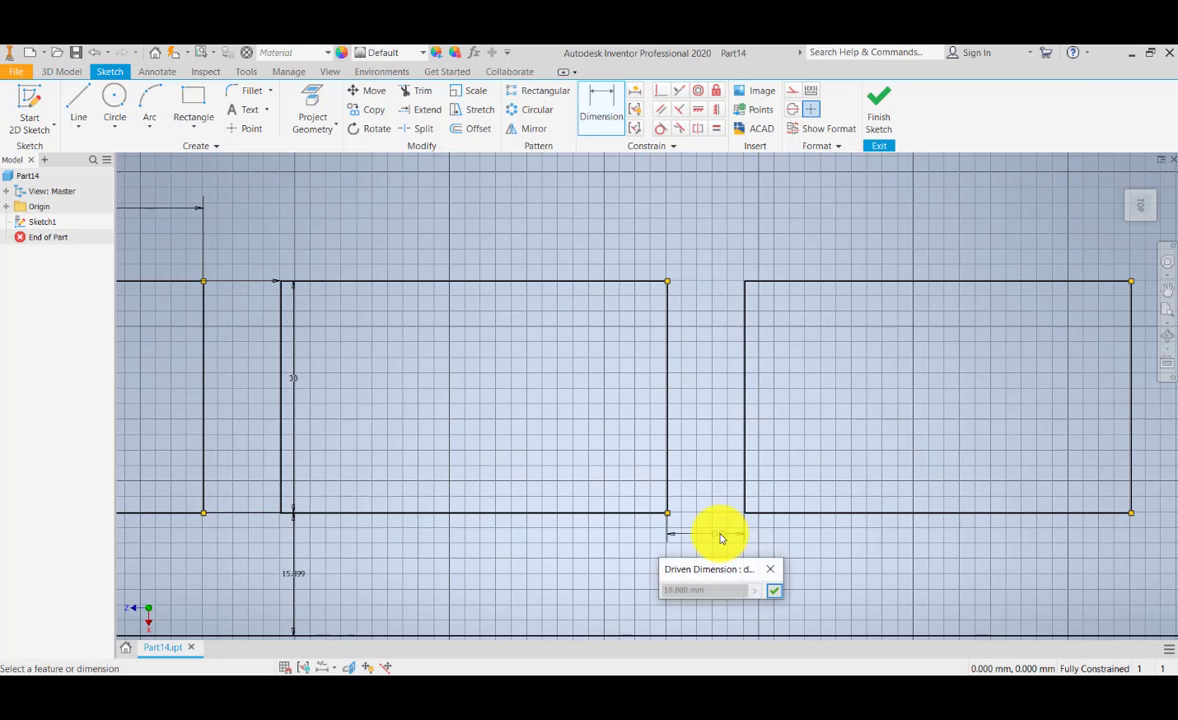
scroll(723, 539, "down", 4)
left_click(780, 580)
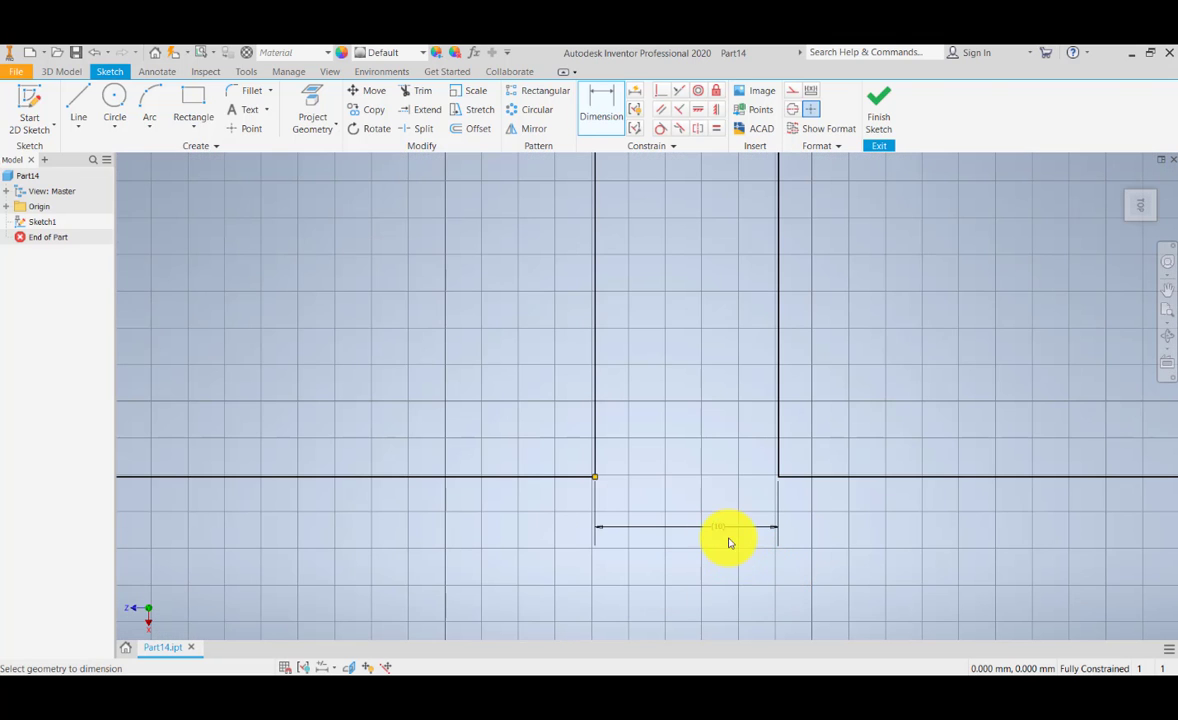
double_click(705, 528)
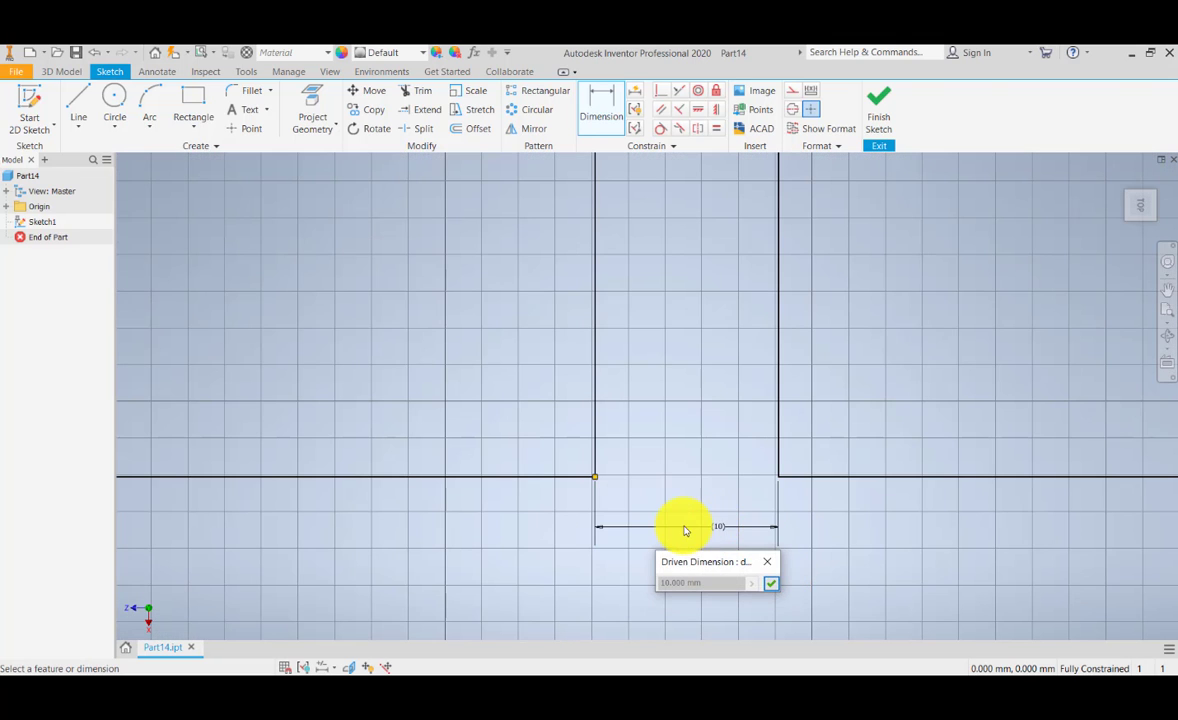
left_click(767, 561)
scroll(644, 527, "down", 5)
scroll(644, 527, "up", 10)
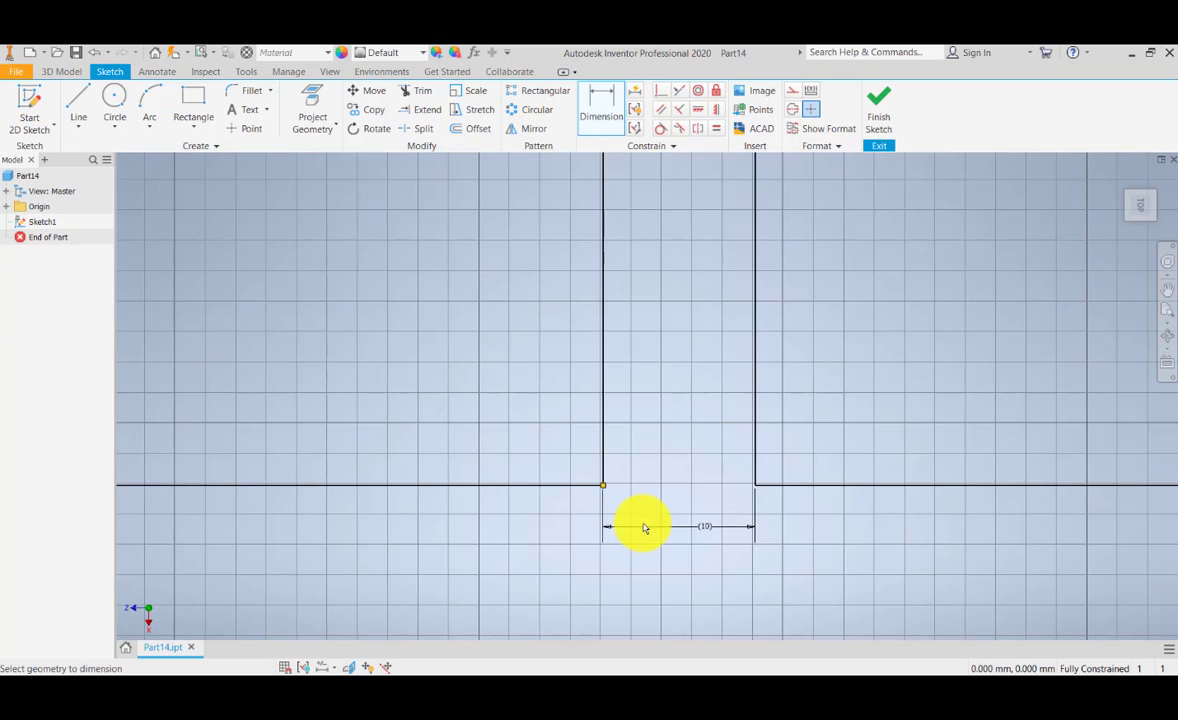
middle_click_drag(639, 484, 573, 487)
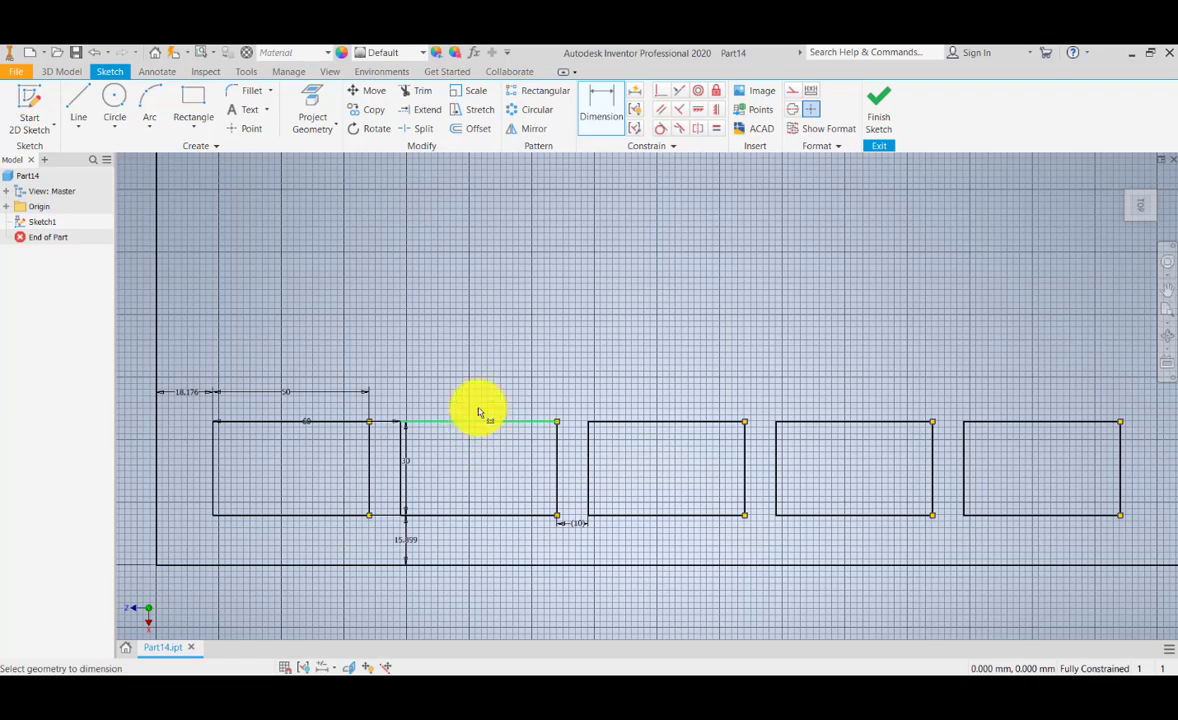
mouse_move(476, 408)
middle_mouse_down()
mouse_move(492, 386)
mouse_move(476, 448)
middle_mouse_up()
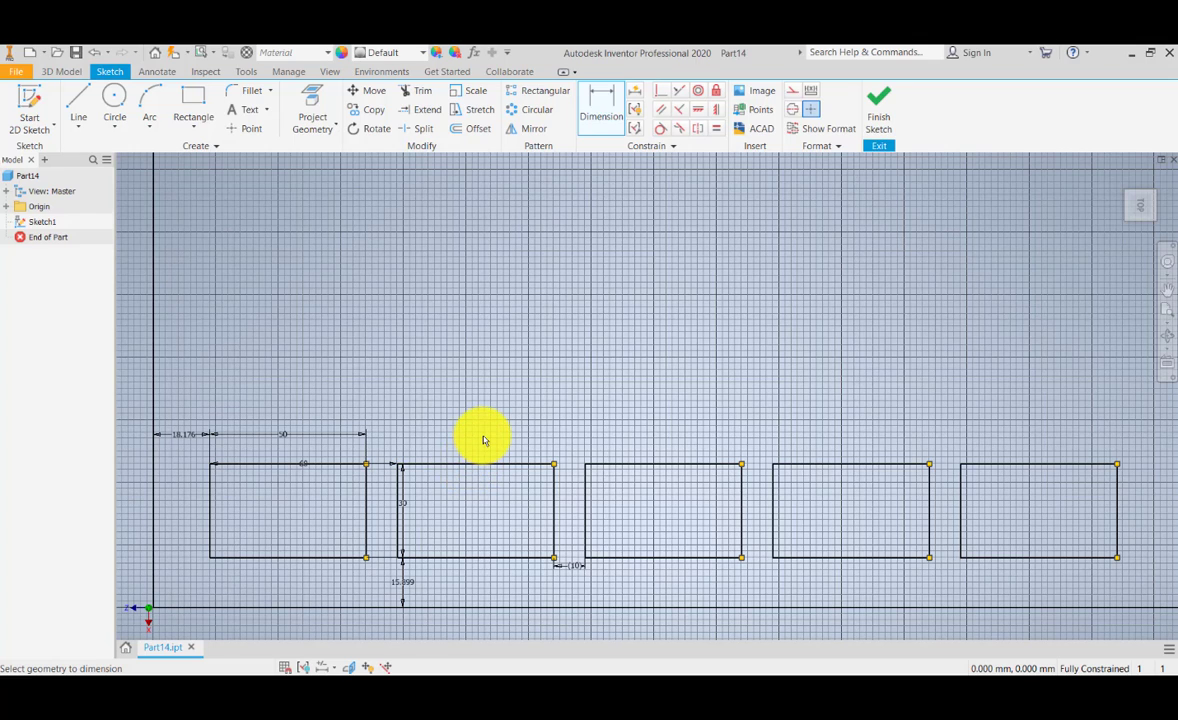
key("Escape")
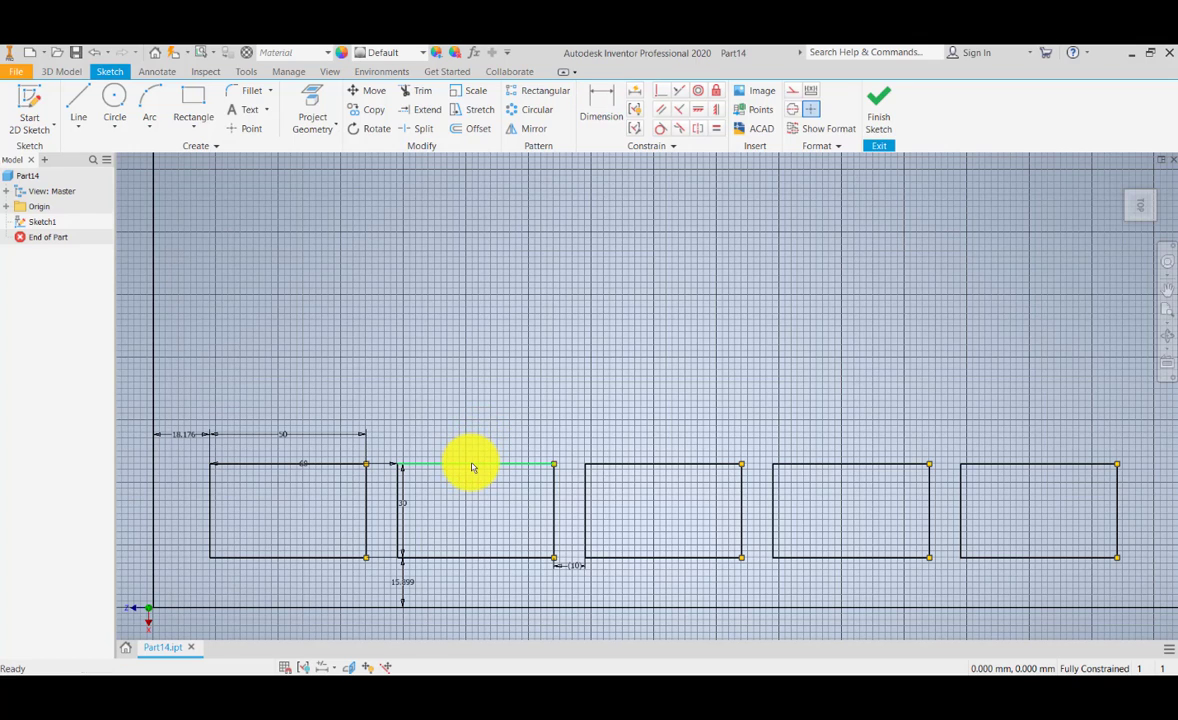
Step: Open the rectangular pattern for editing from the second rectangle's upper edge and try to define its second direction
right_click(471, 467)
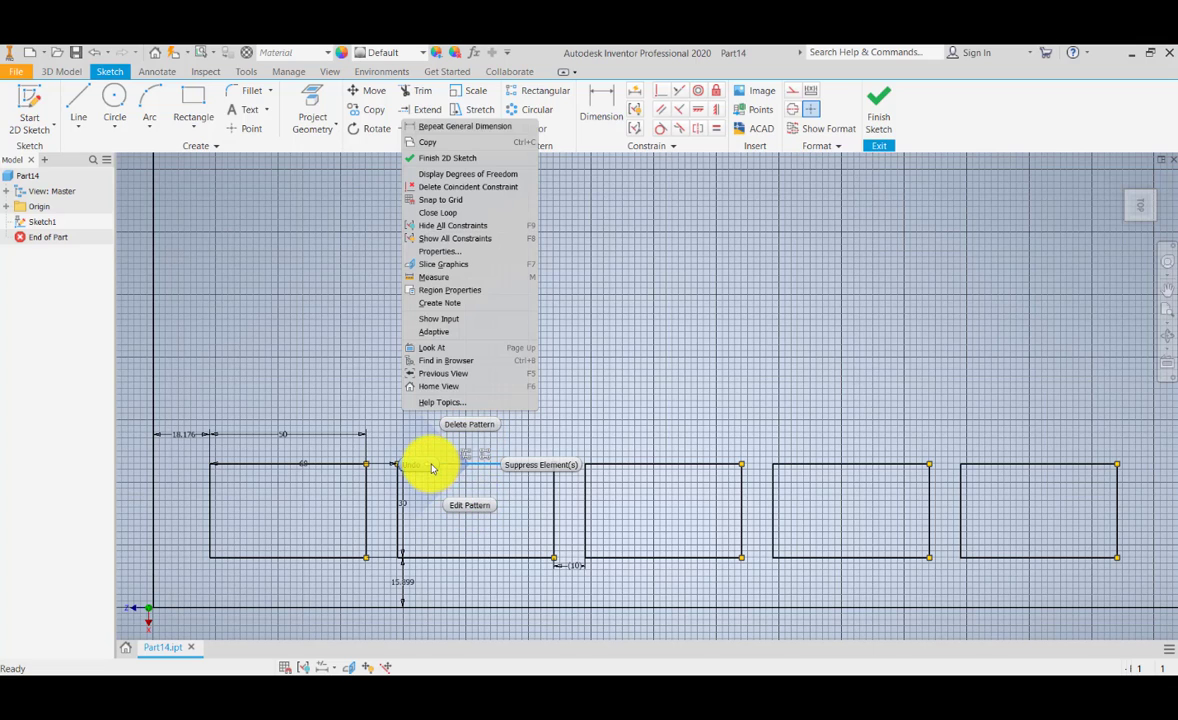
left_click(474, 508)
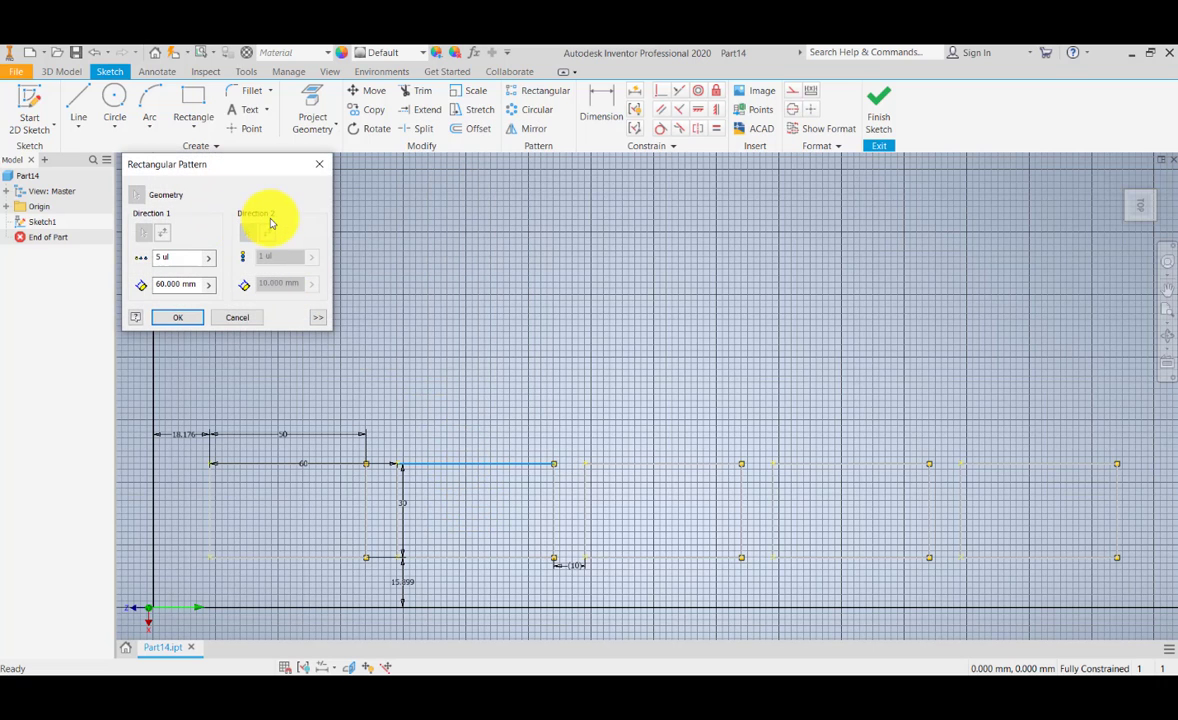
scroll(443, 440, "down", 3)
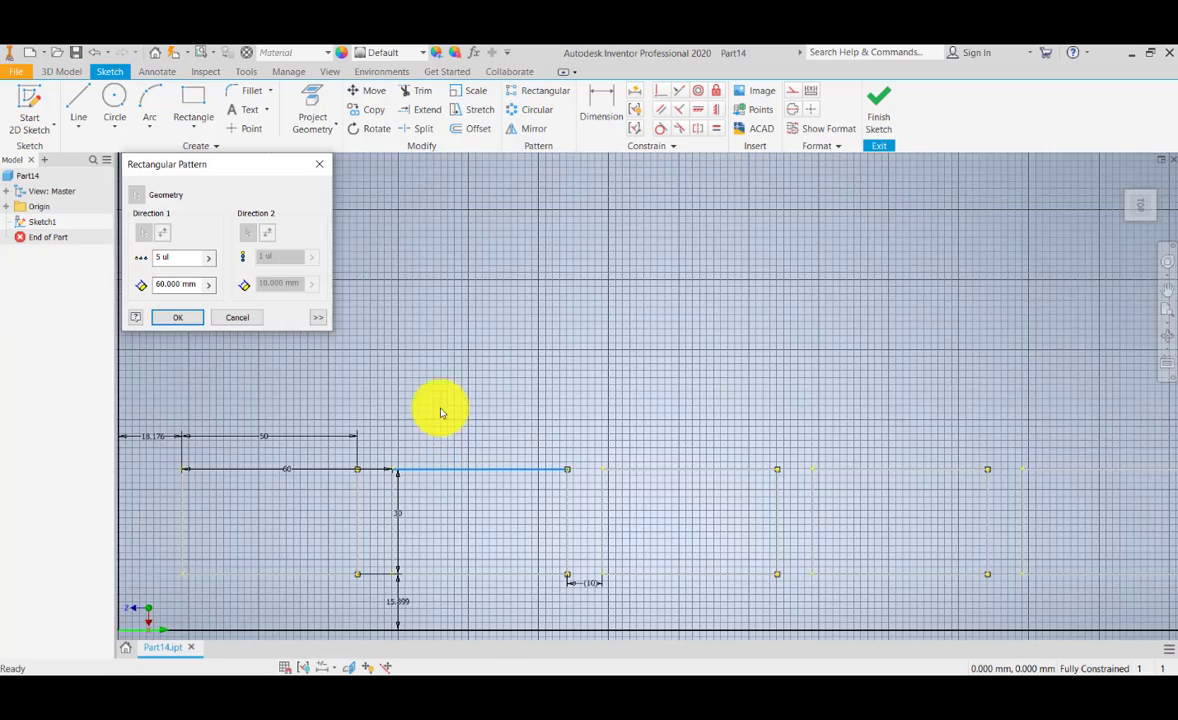
middle_click_drag(459, 407, 502, 442)
scroll(502, 442, "up", 5)
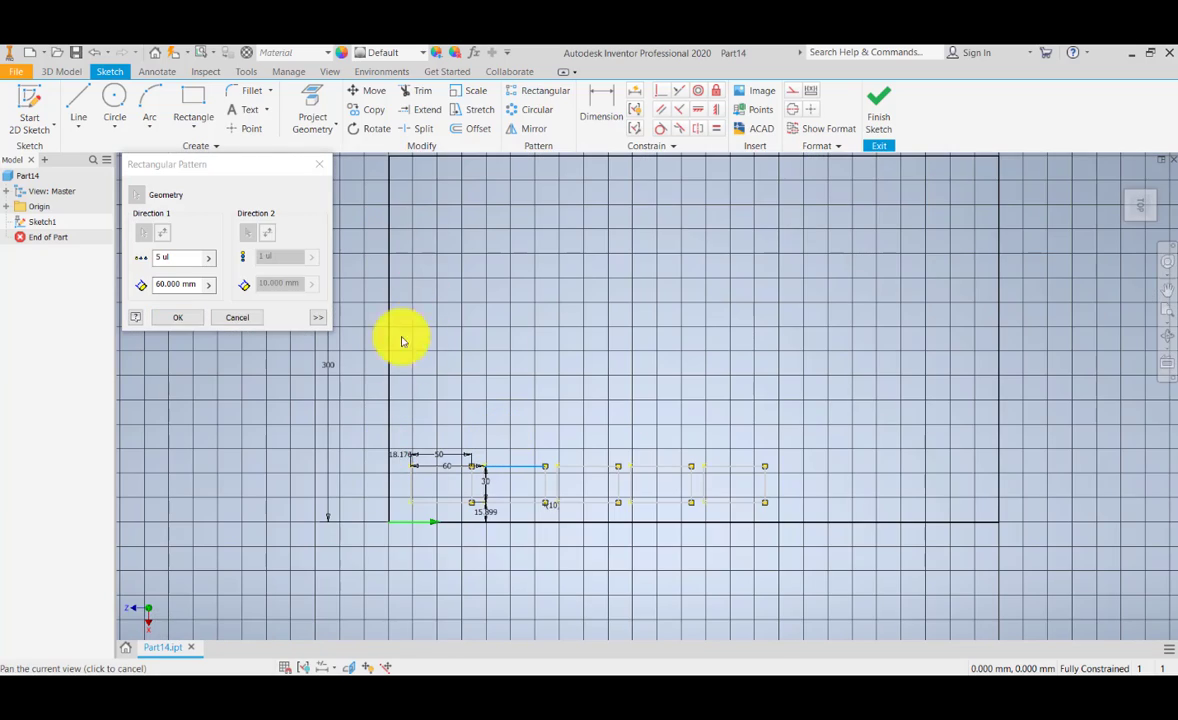
middle_click_drag(391, 444, 394, 479)
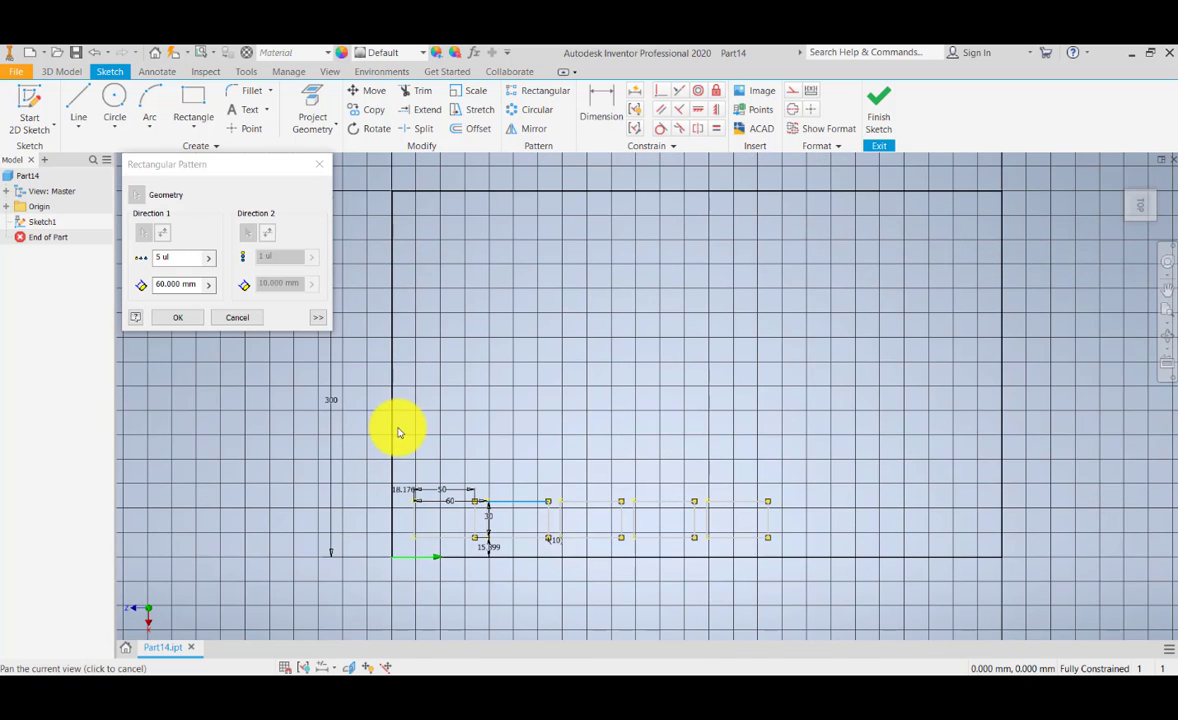
middle_click_drag(397, 525, 397, 427)
middle_click_drag(411, 212, 415, 296)
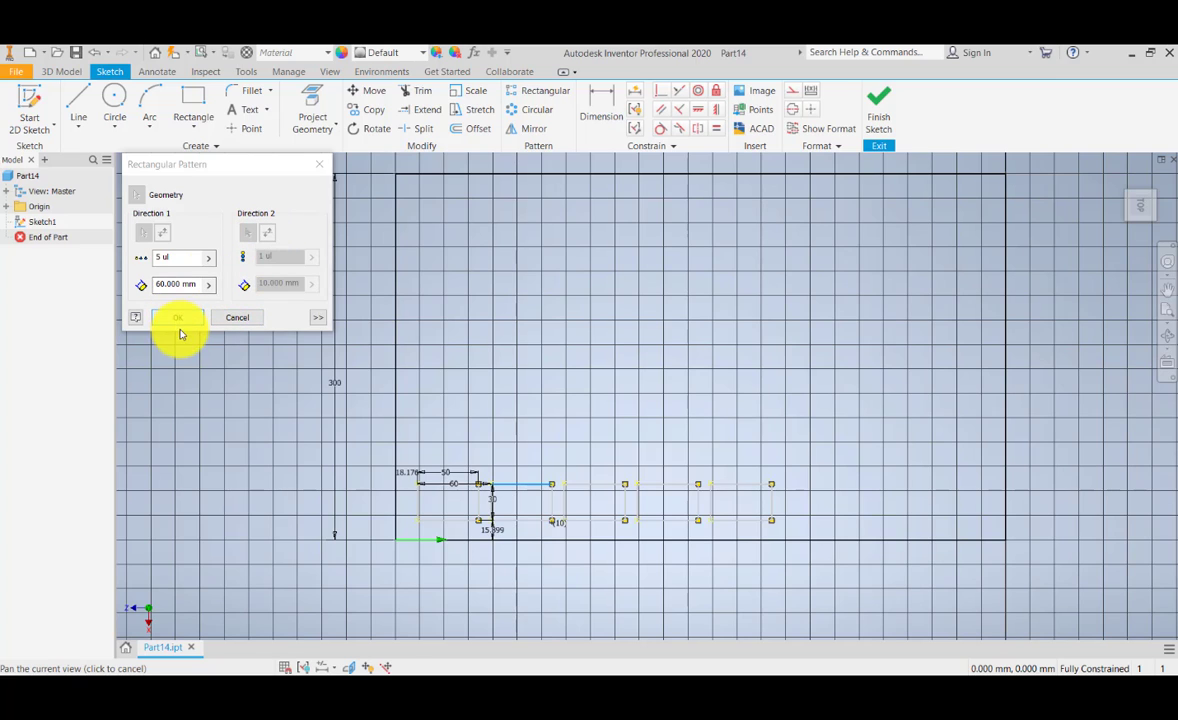
left_click(264, 237)
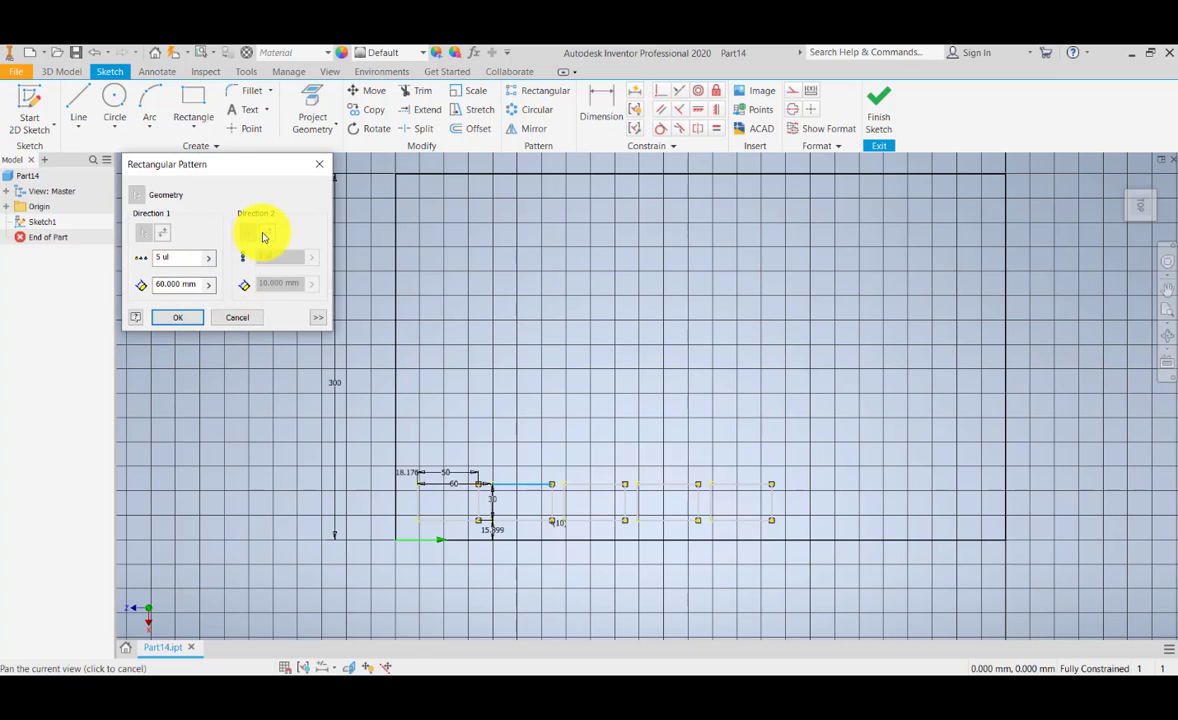
left_click(181, 262)
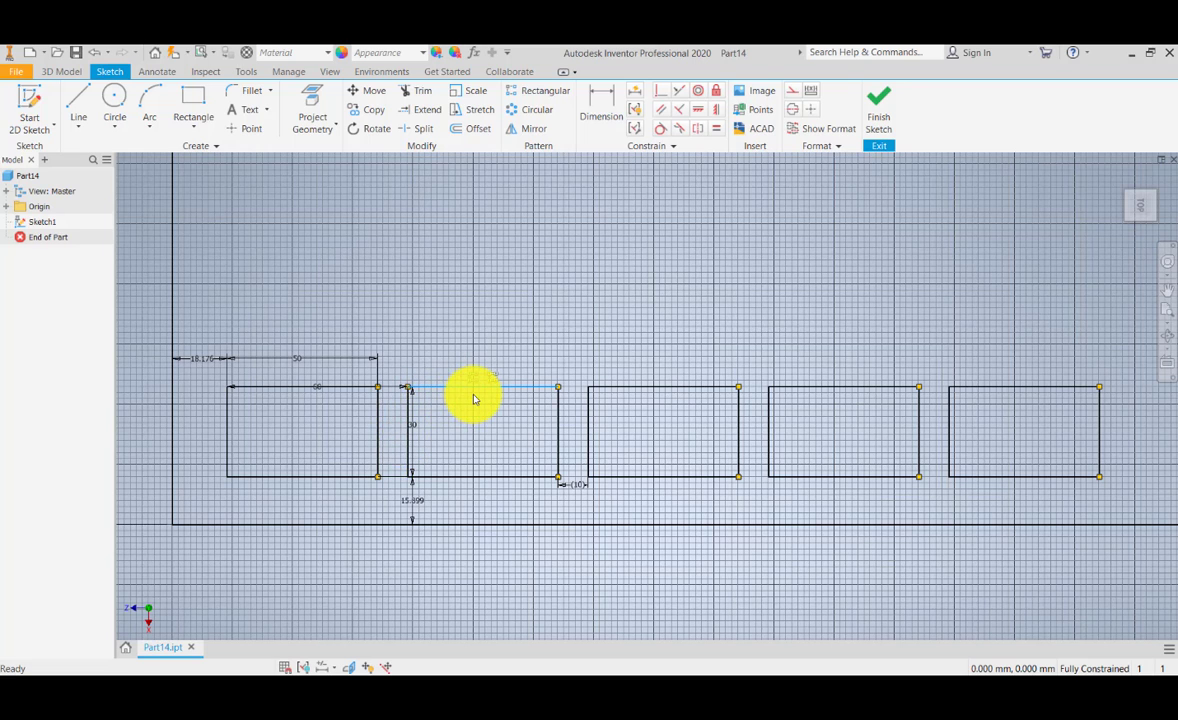
Step: Undo the driven gap dimension and the rectangular pattern, leaving only the original small rectangle inside the large one
middle_click_drag(473, 394, 471, 400)
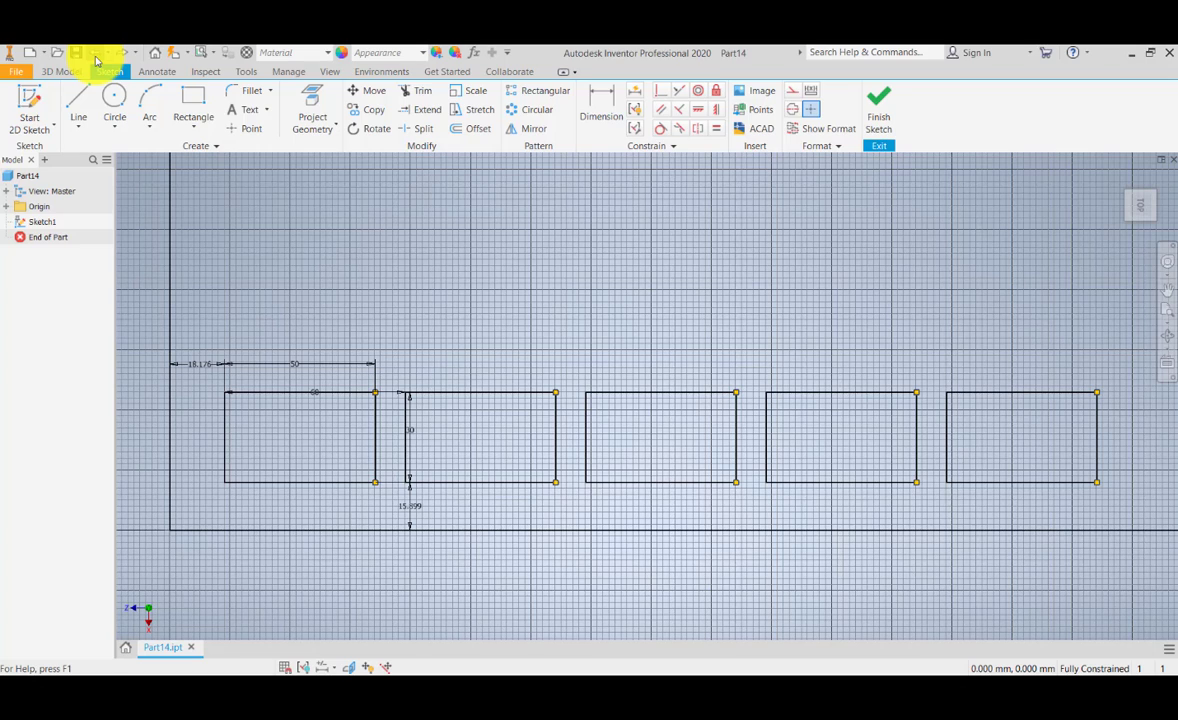
left_click(95, 53)
scroll(368, 357, "down", 4)
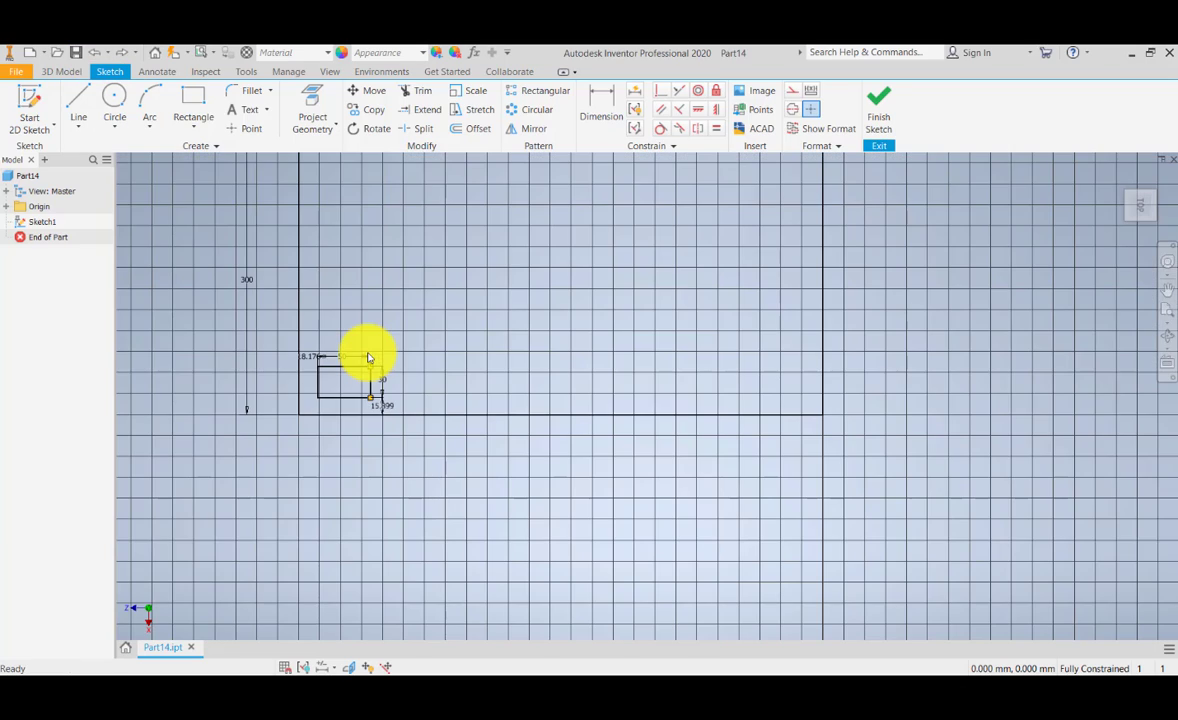
Step: Start a rectangular pattern of the small rectangle, with its first direction along the large rectangle's lower edge
mouse_move(368, 357)
middle_mouse_down()
mouse_move(368, 428)
mouse_move(458, 360)
middle_mouse_up()
scroll(368, 428, "up", 5)
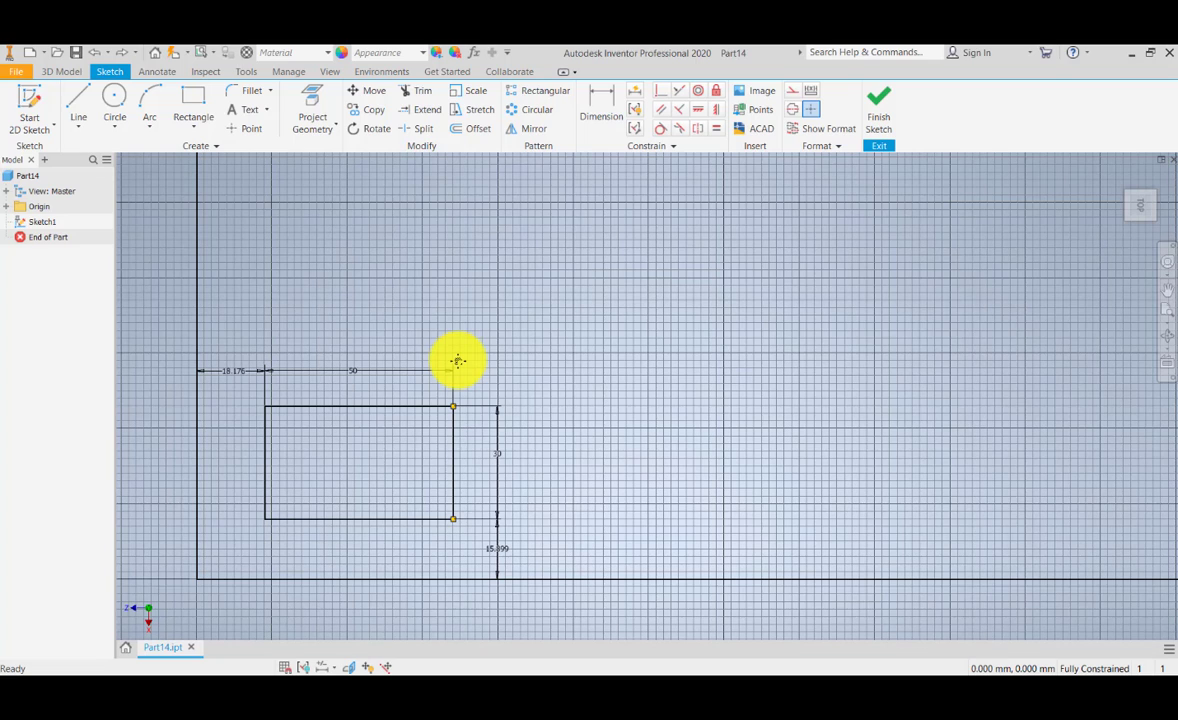
left_click(523, 92)
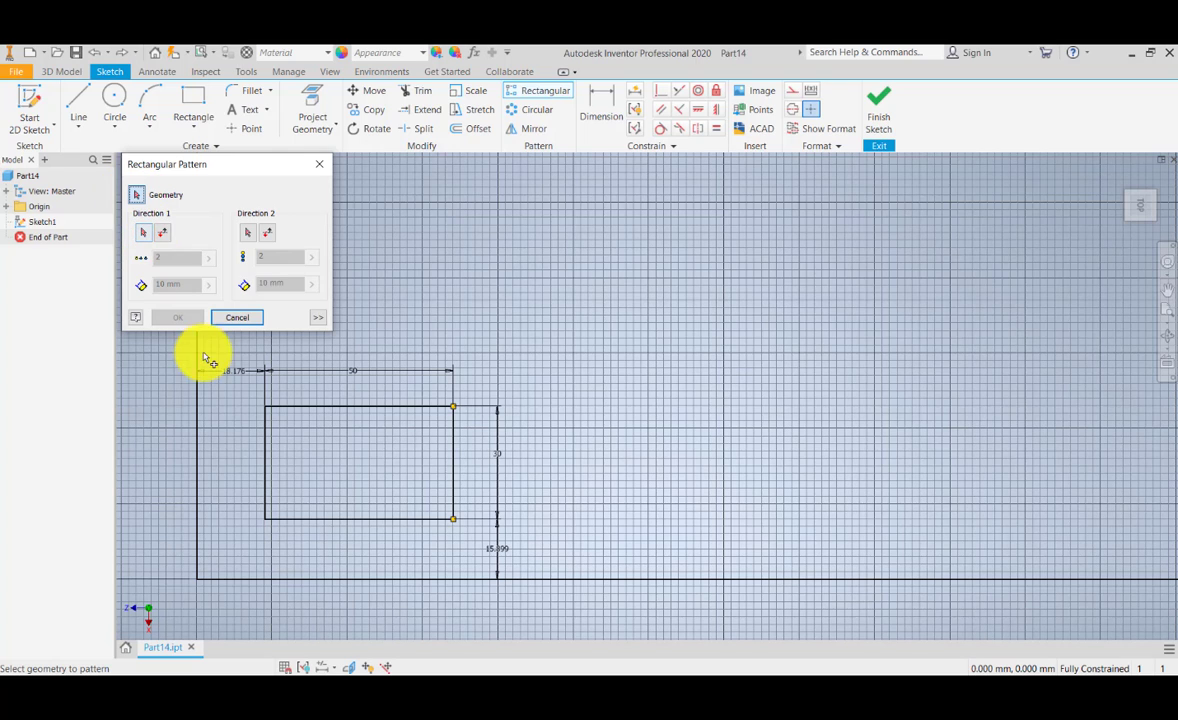
left_click_drag(240, 396, 508, 595)
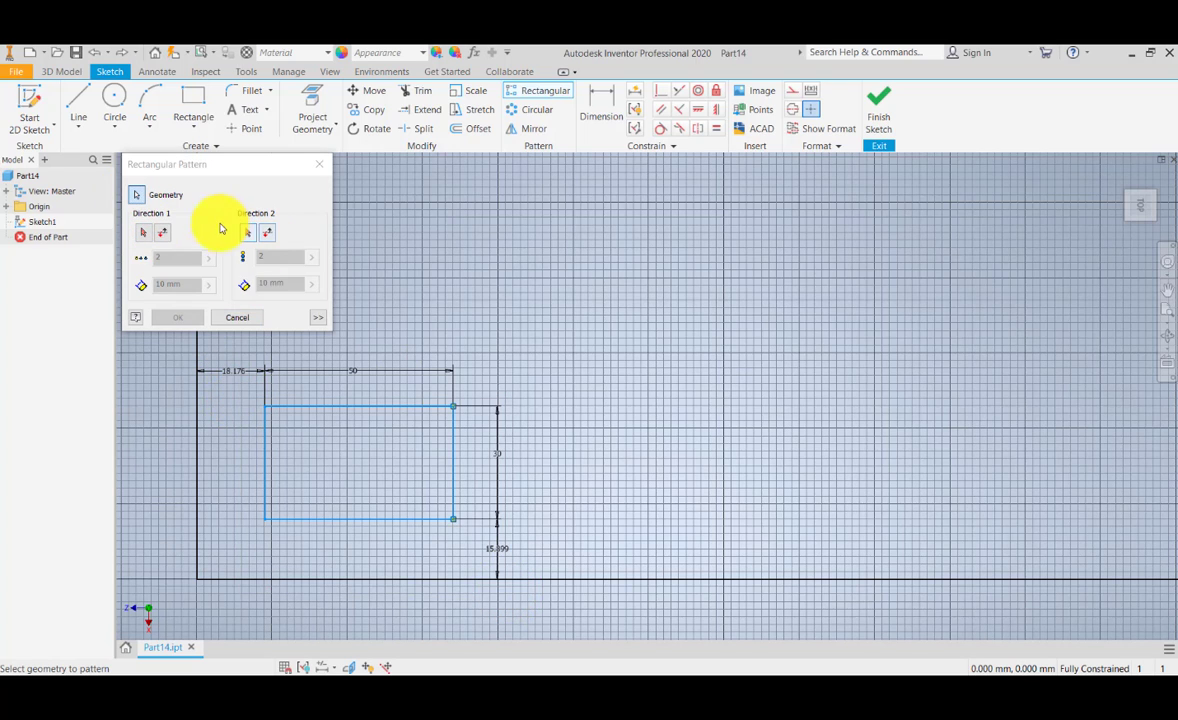
left_click(143, 232)
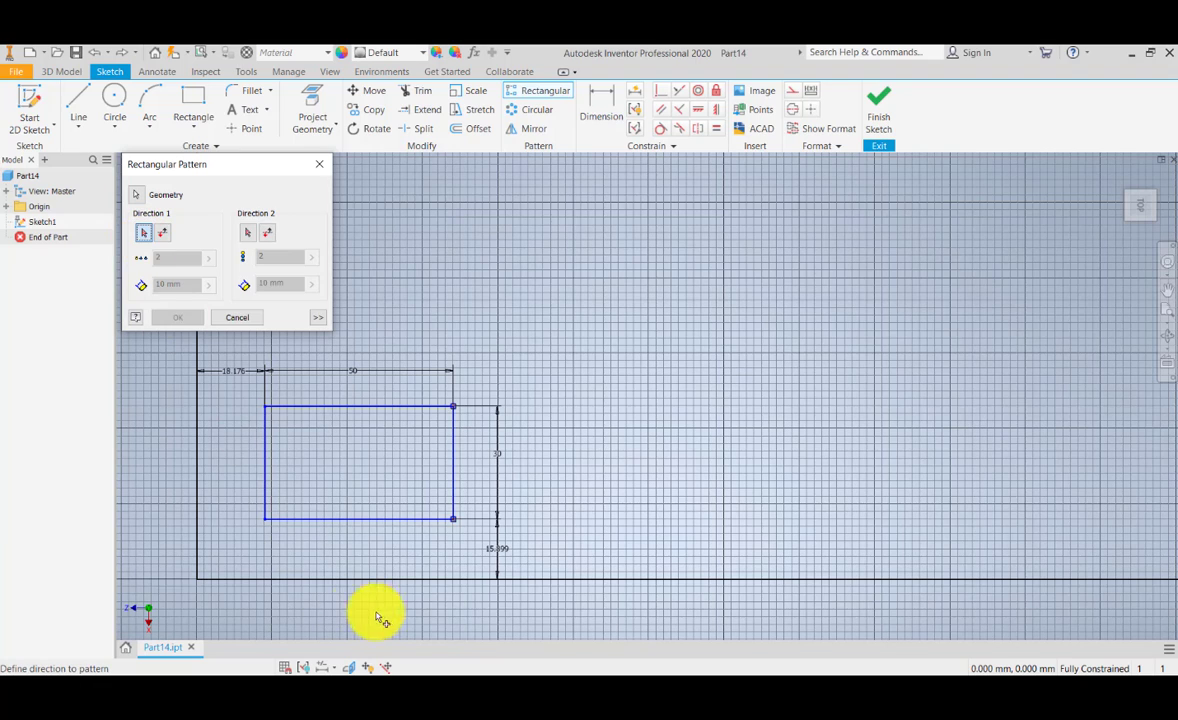
left_click(410, 580)
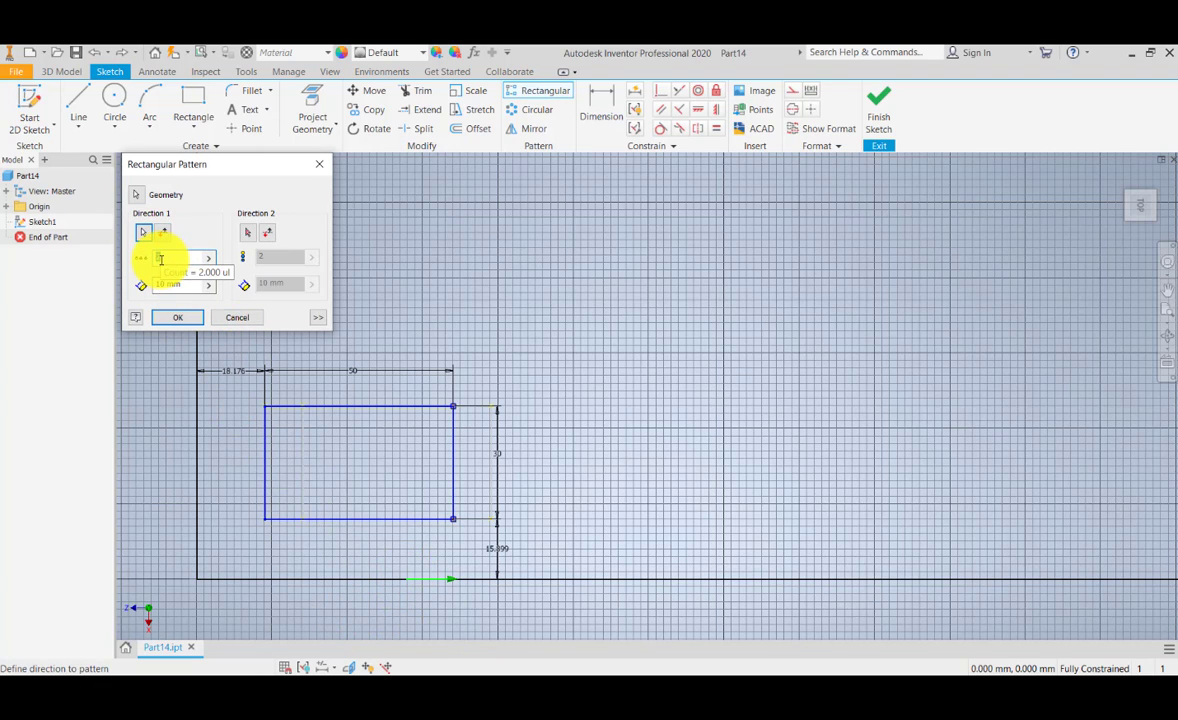
Step: Set the pattern's first direction to 5 instances with 60 mm spacing
double_click(161, 260)
type("5")
key("Tab")
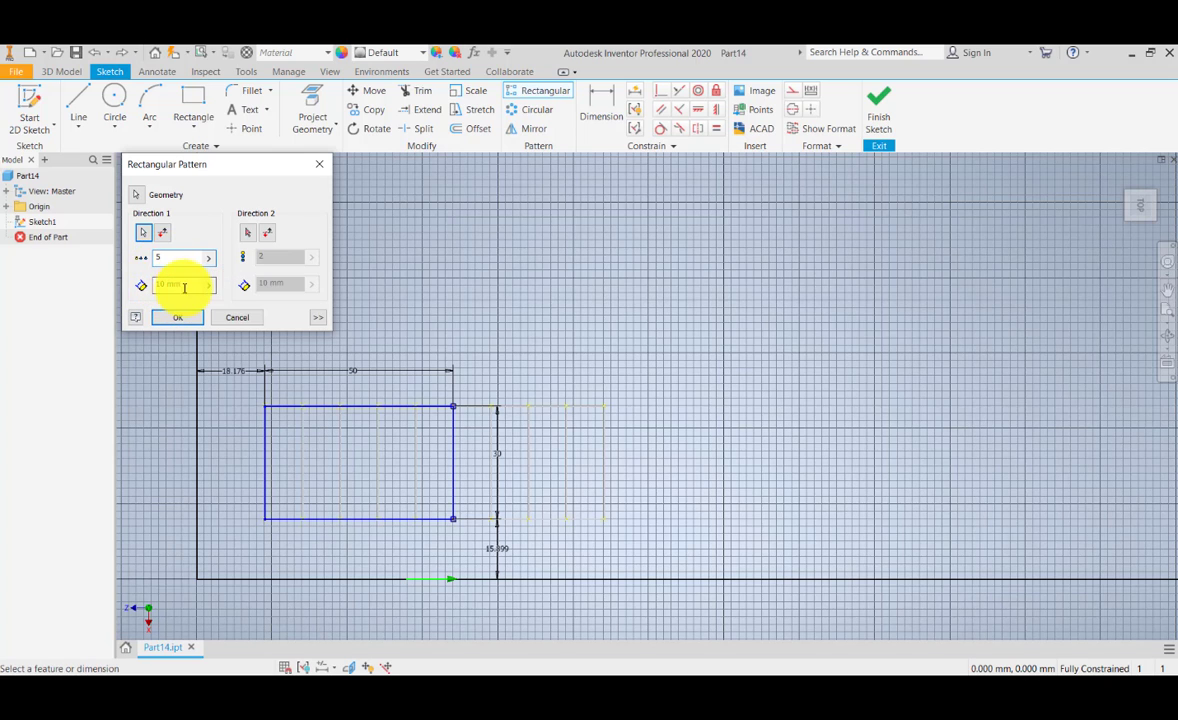
type("60")
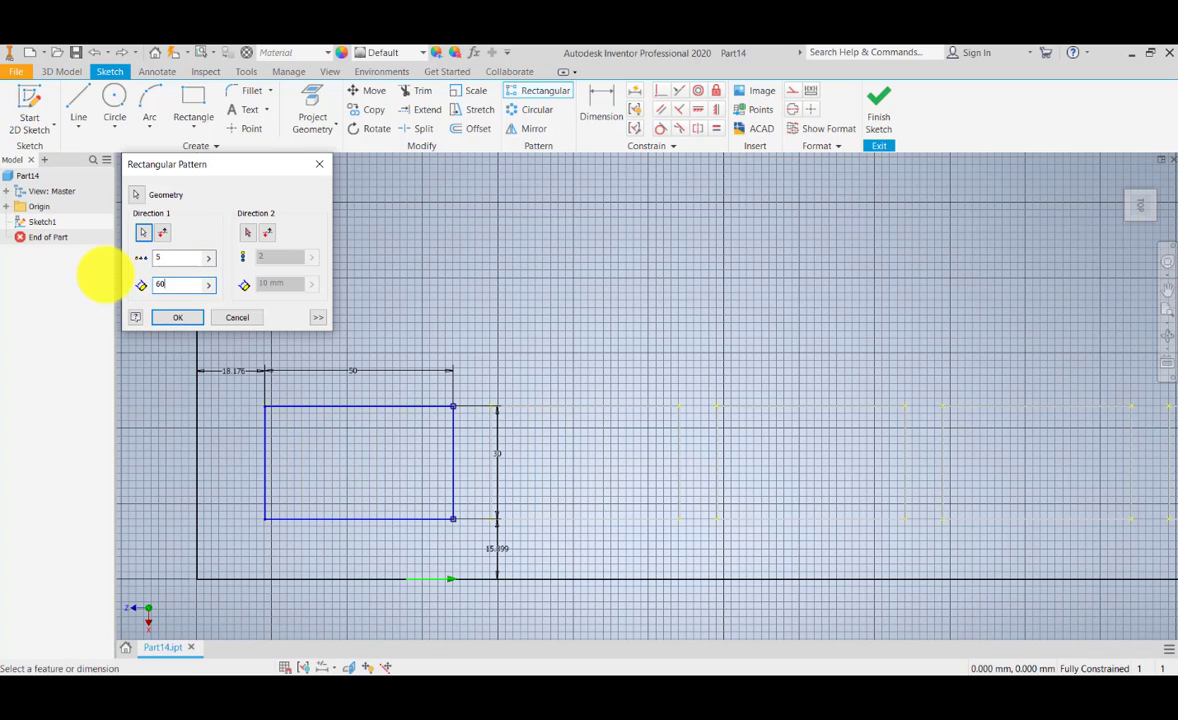
scroll(595, 465, "down", 5)
scroll(595, 465, "up", 5)
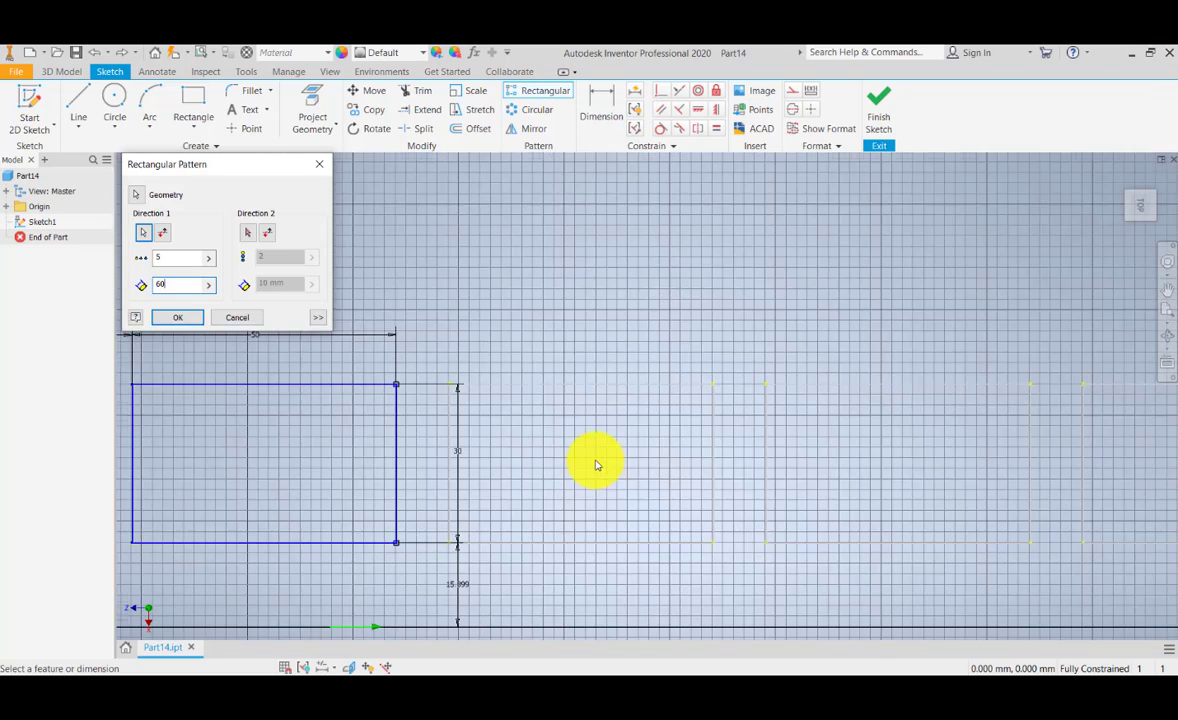
scroll(600, 430, "down", 3)
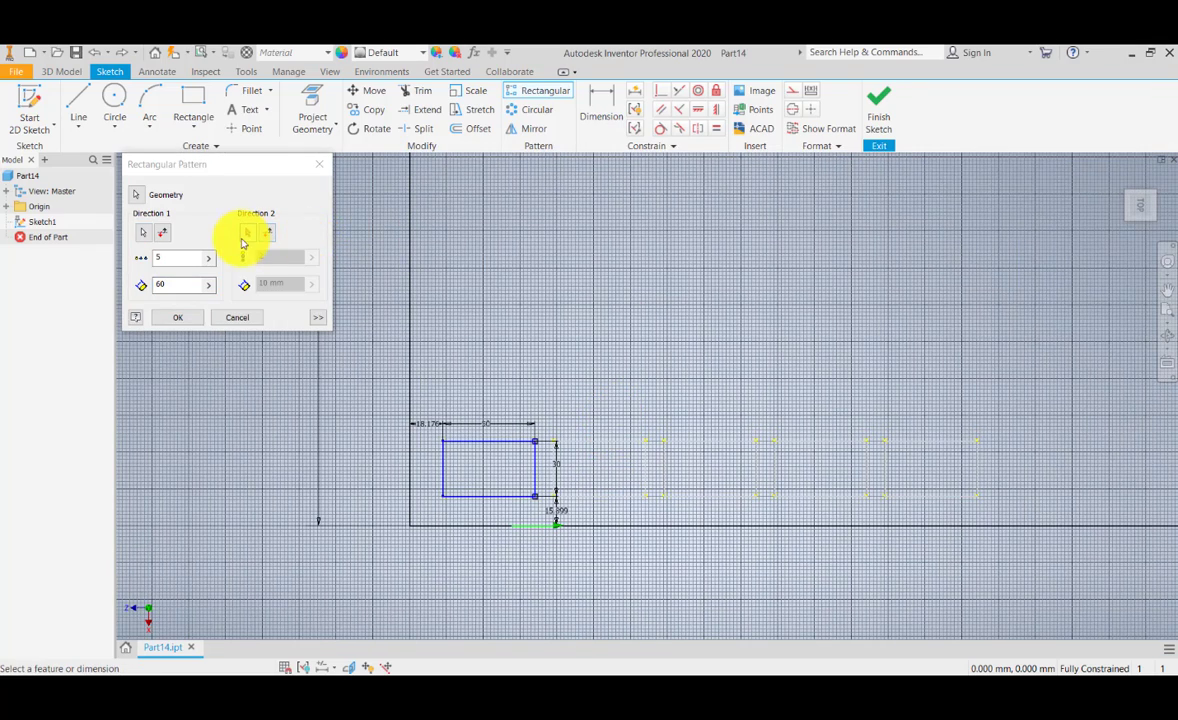
Step: Define the pattern's second direction along the large rectangle's left edge and flip it to point upward
left_click(249, 233)
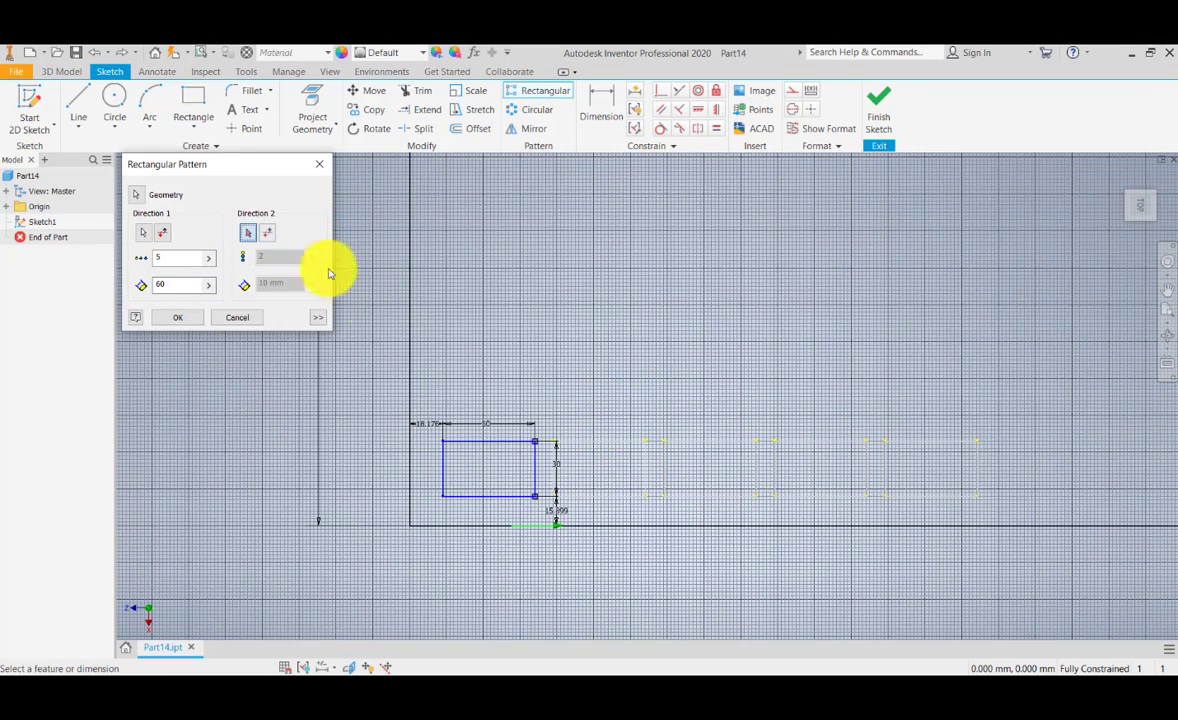
left_click(409, 360)
middle_click_drag(441, 350, 439, 355)
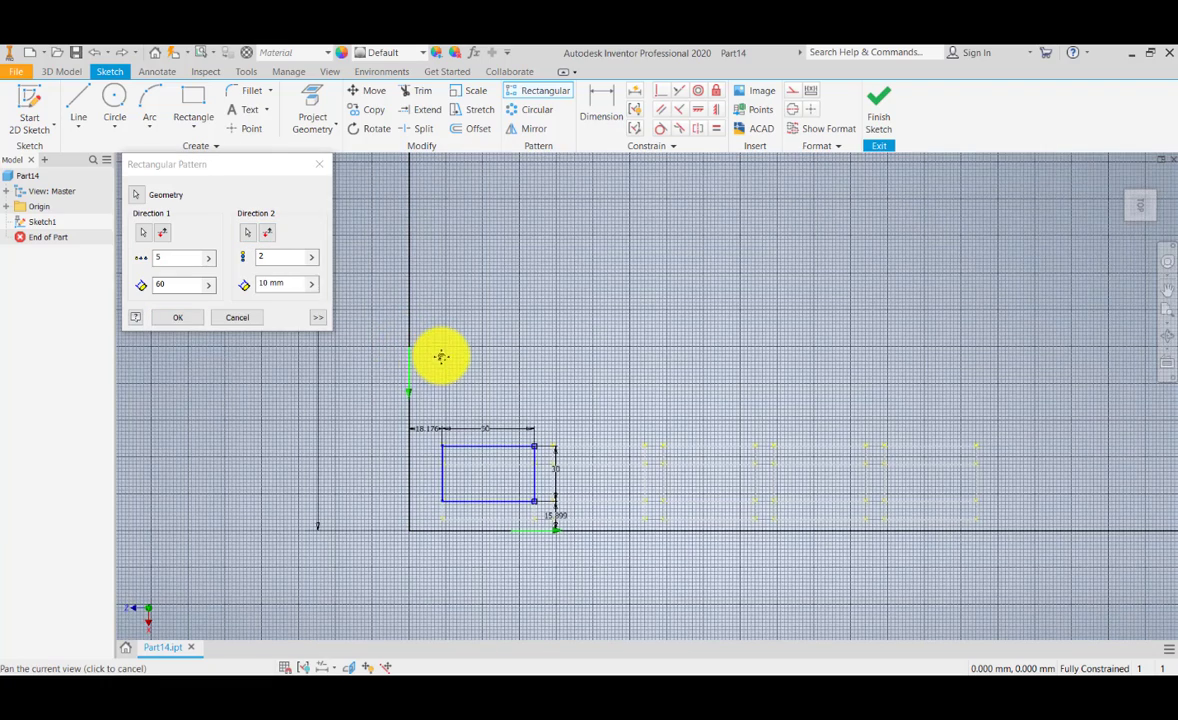
scroll(411, 396, "up", 5)
scroll(409, 401, "down", 6)
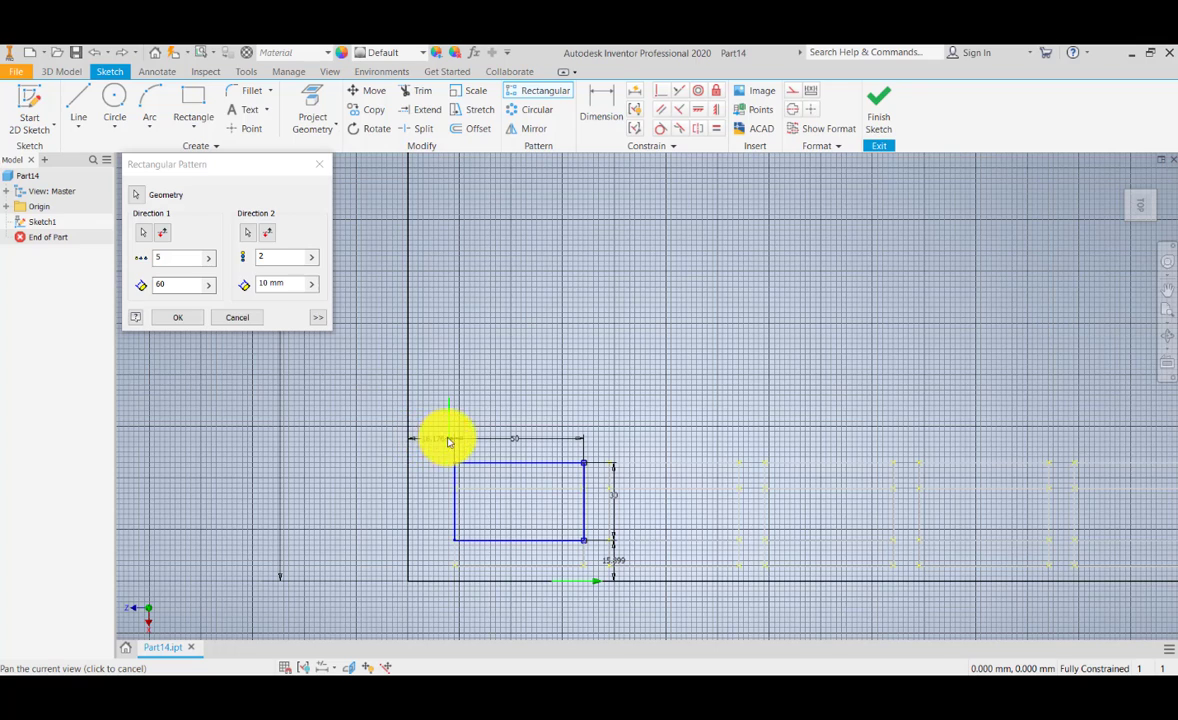
scroll(421, 389, "up", 1)
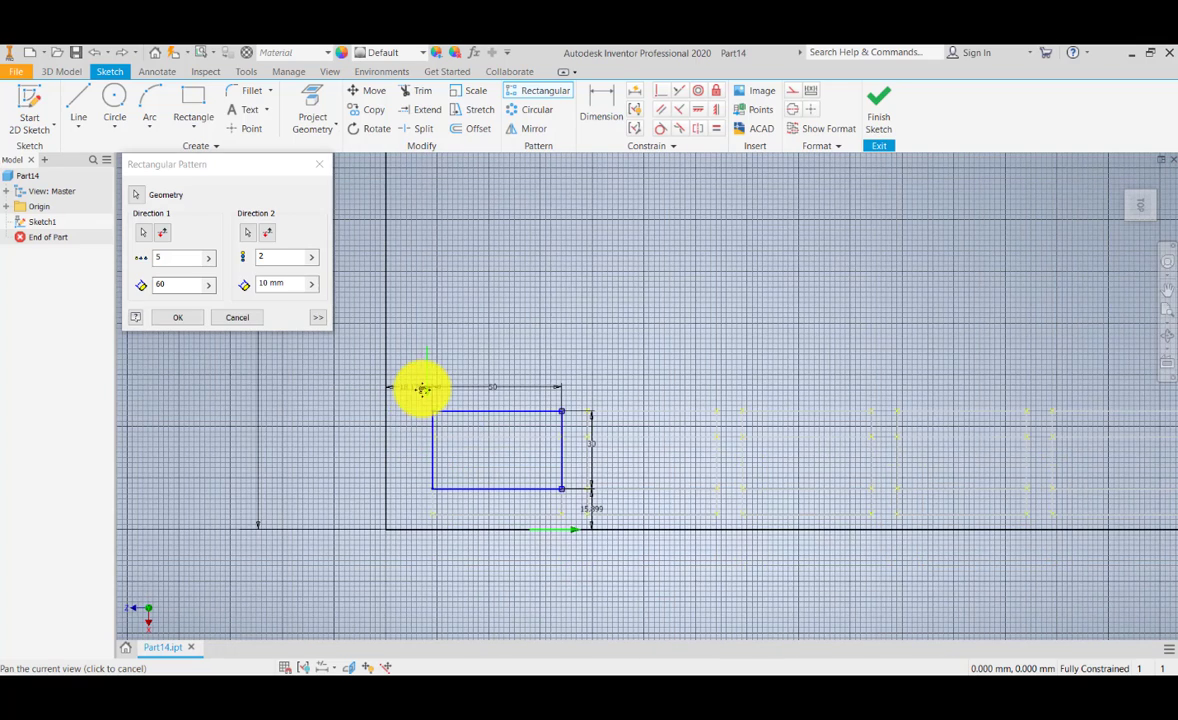
scroll(421, 418, "up", 1)
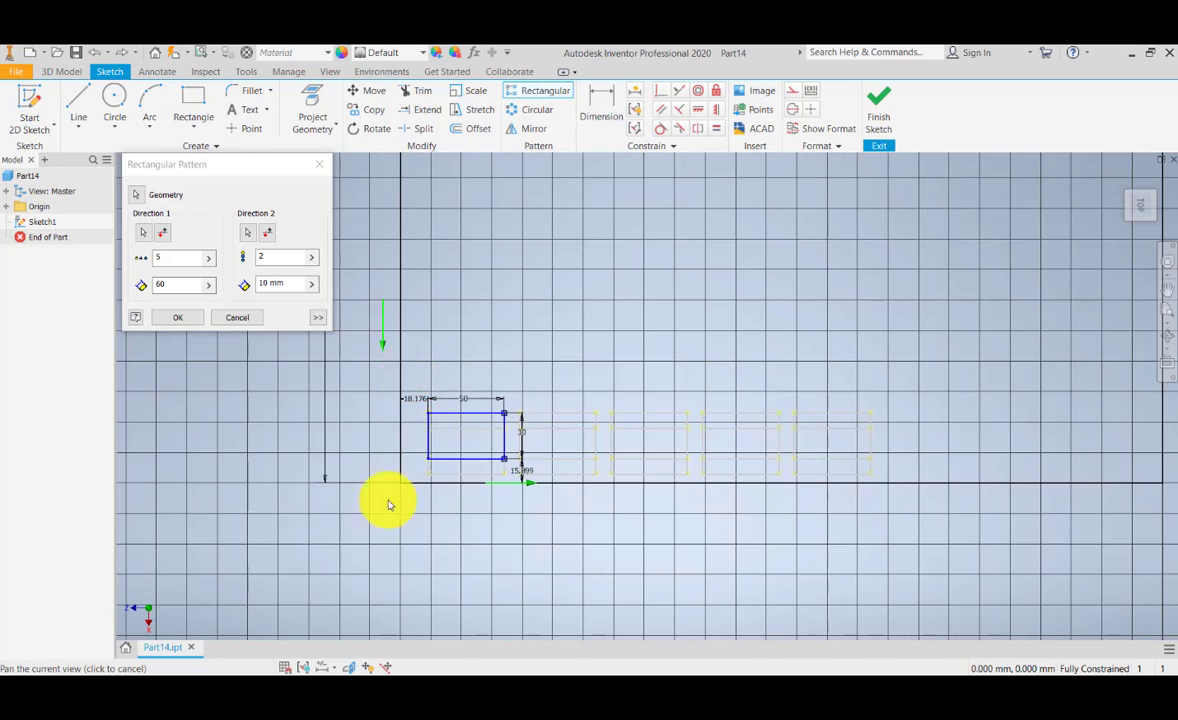
mouse_move(410, 424)
left_mouse_down()
mouse_move(376, 494)
mouse_move(386, 543)
left_mouse_up()
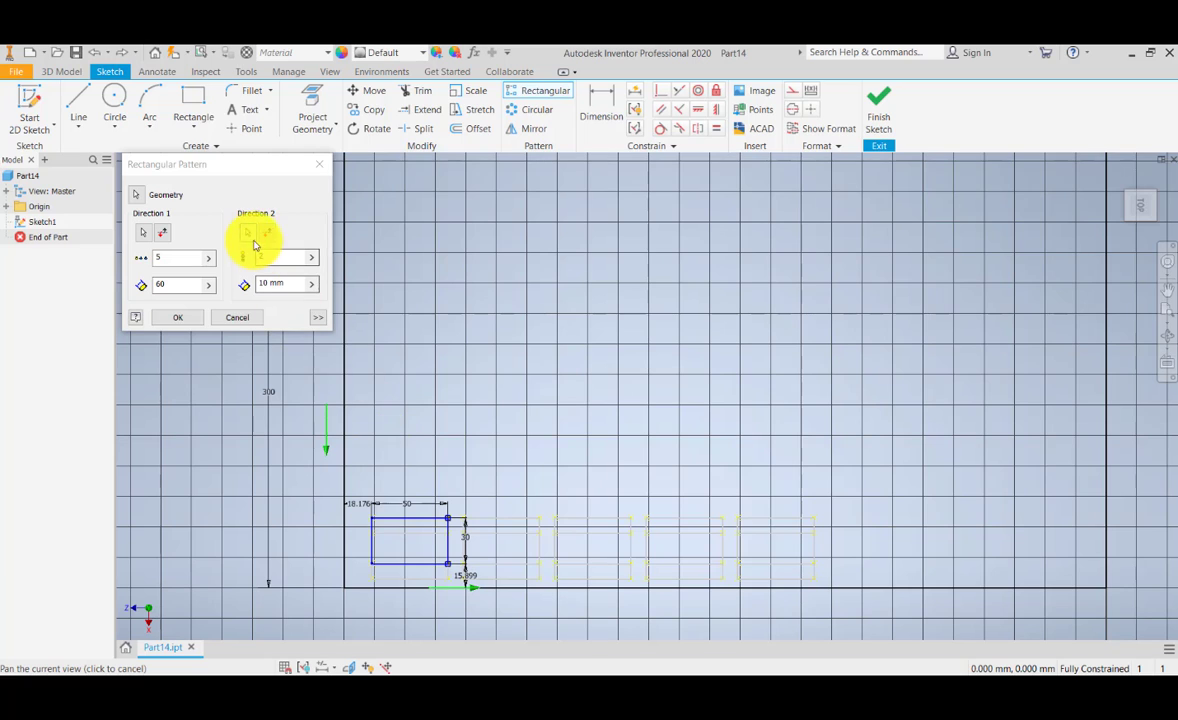
left_click(267, 233)
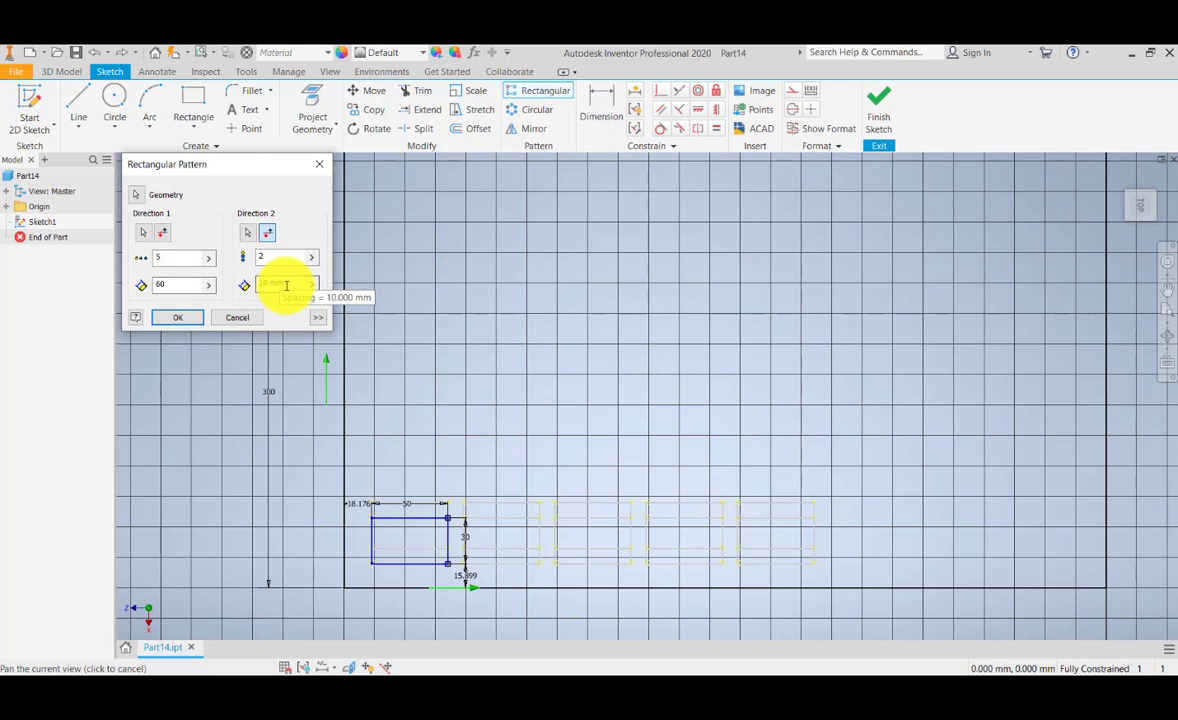
Step: Set the second direction's spacing to 40 mm, keeping 2 instances, and create the pattern
scroll(440, 566, "up", 4)
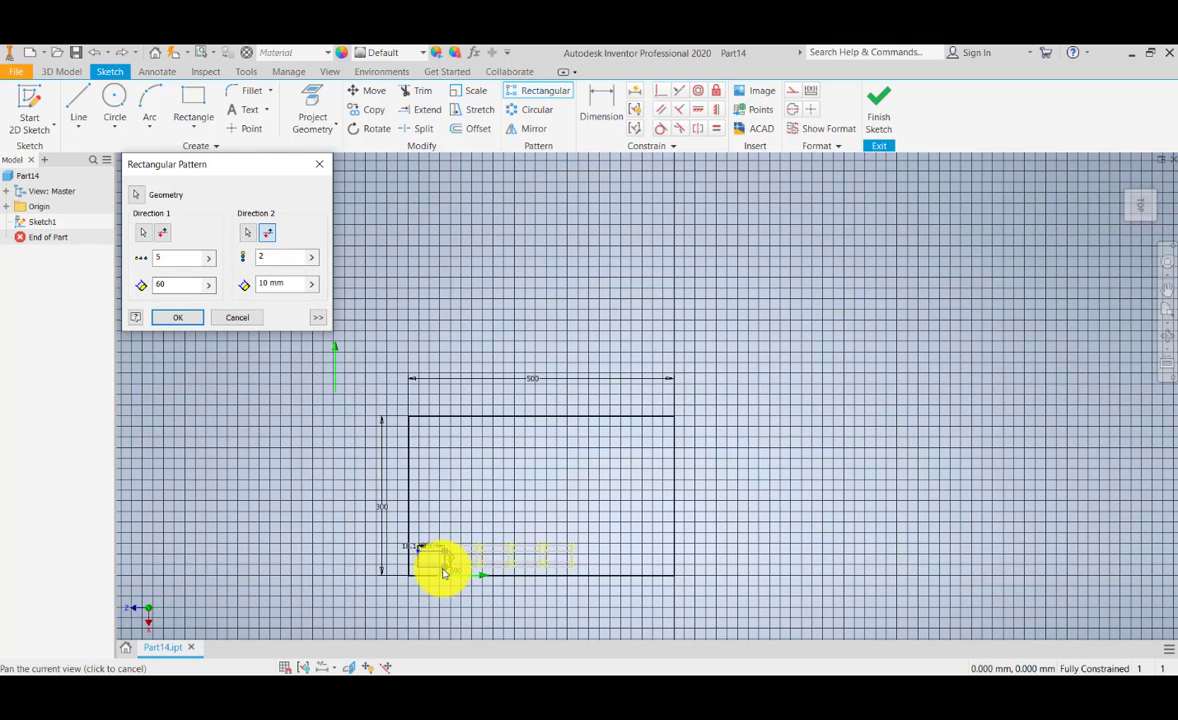
scroll(440, 568, "down", 4)
scroll(420, 563, "up", 2)
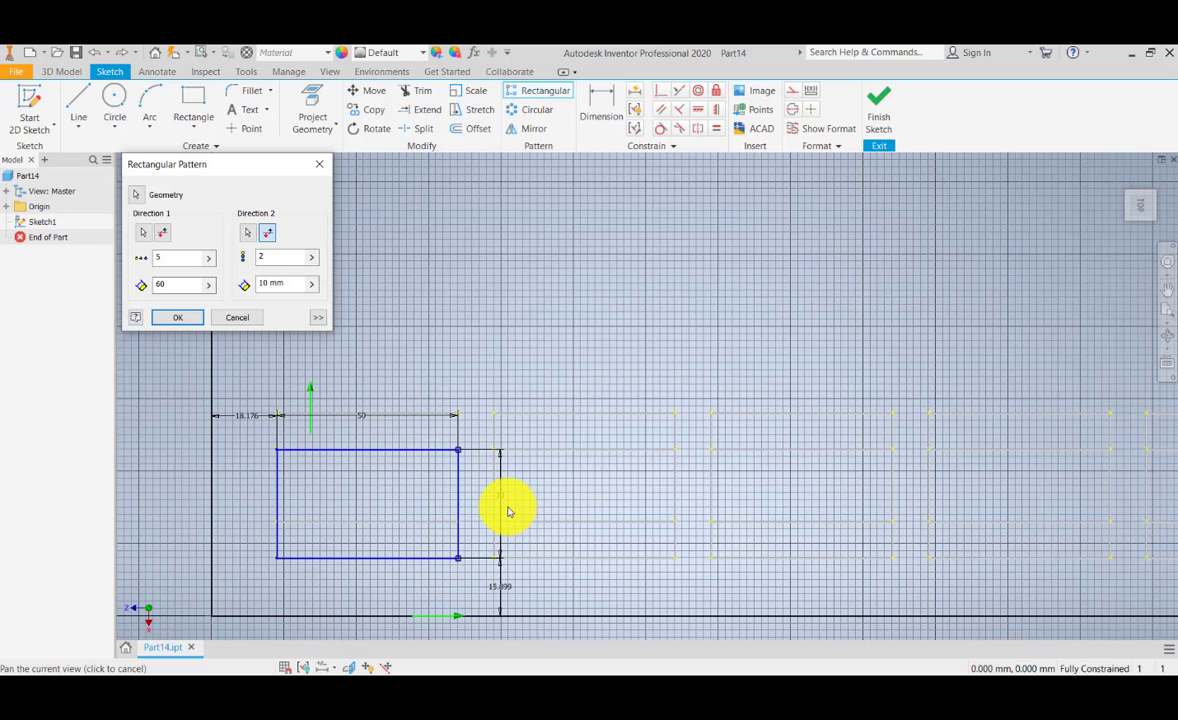
left_click(284, 285)
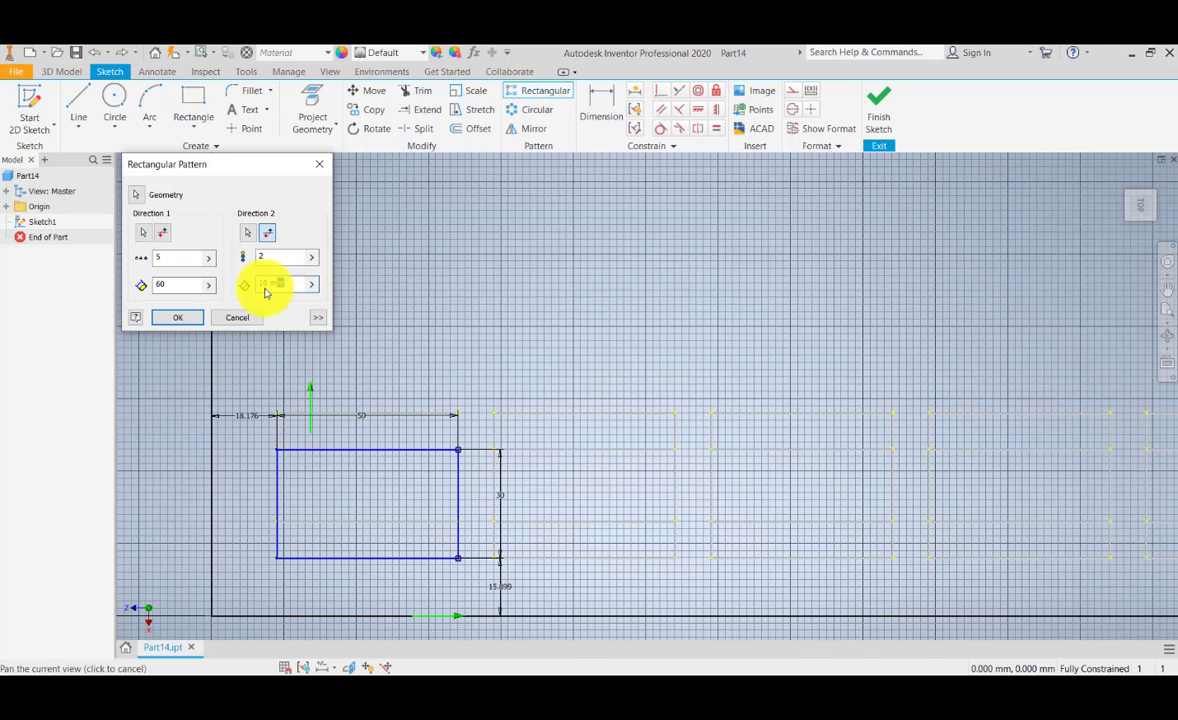
type("40")
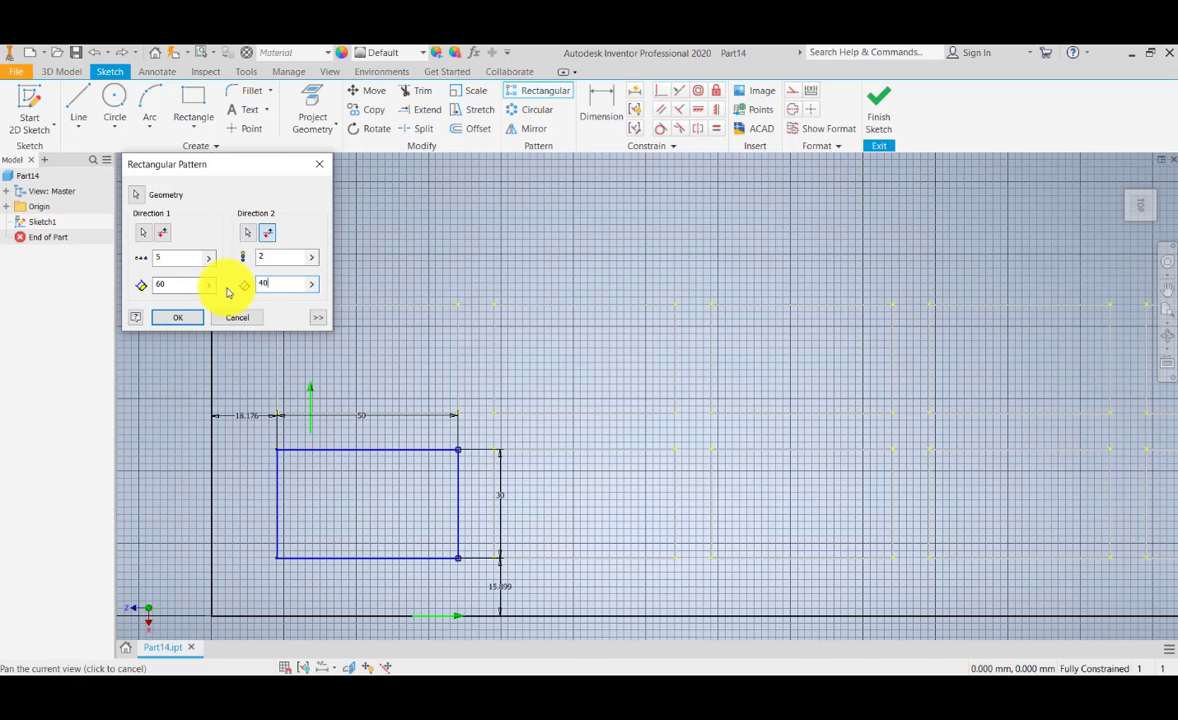
scroll(568, 434, "down", 2)
scroll(565, 436, "up", 3)
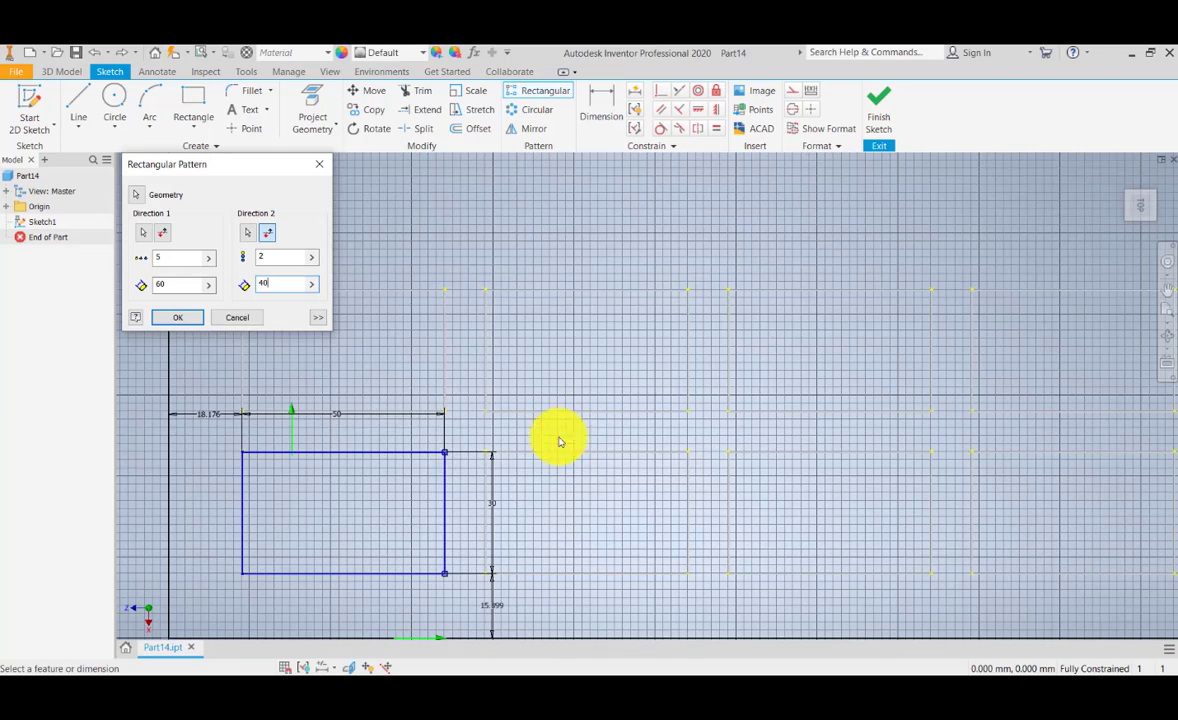
mouse_move(434, 436)
middle_mouse_down()
mouse_move(323, 484)
mouse_move(422, 461)
middle_mouse_up()
scroll(420, 472, "down", 5)
scroll(421, 474, "up", 3)
left_click(179, 318)
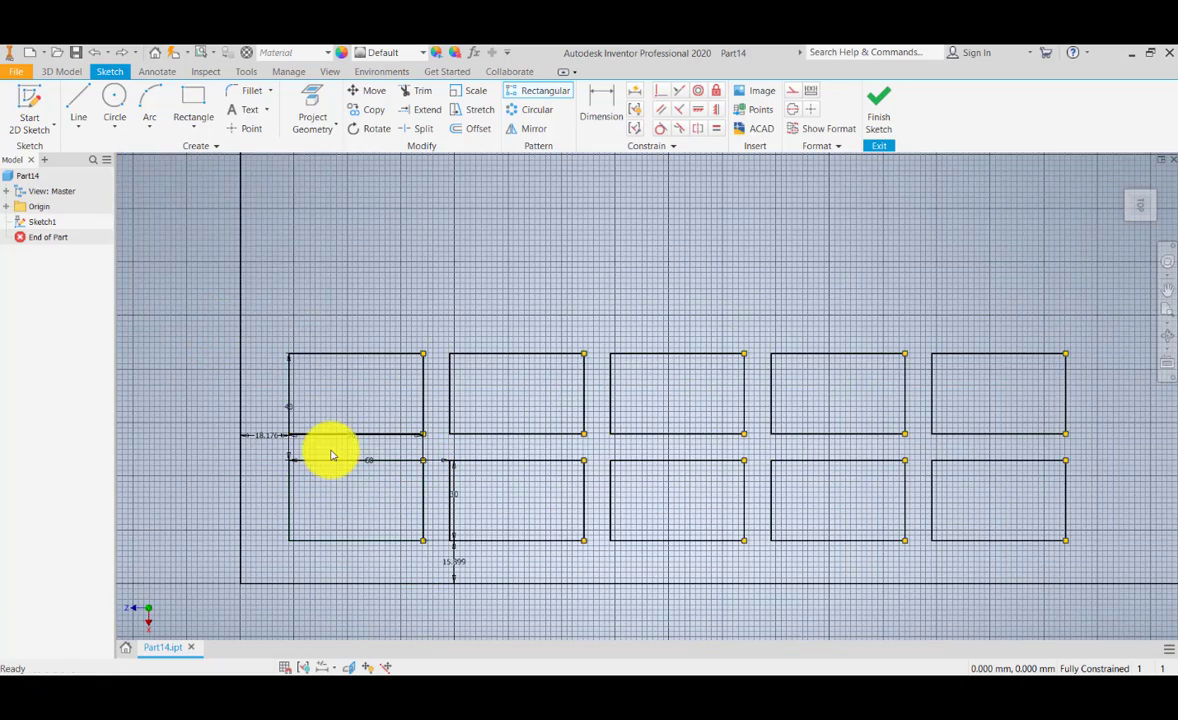
Step: Delete the whole rectangular pattern from one of its copied rectangles, leaving the original small rectangle
scroll(330, 452, "down", 3)
scroll(334, 455, "up", 4)
scroll(340, 465, "down", 3)
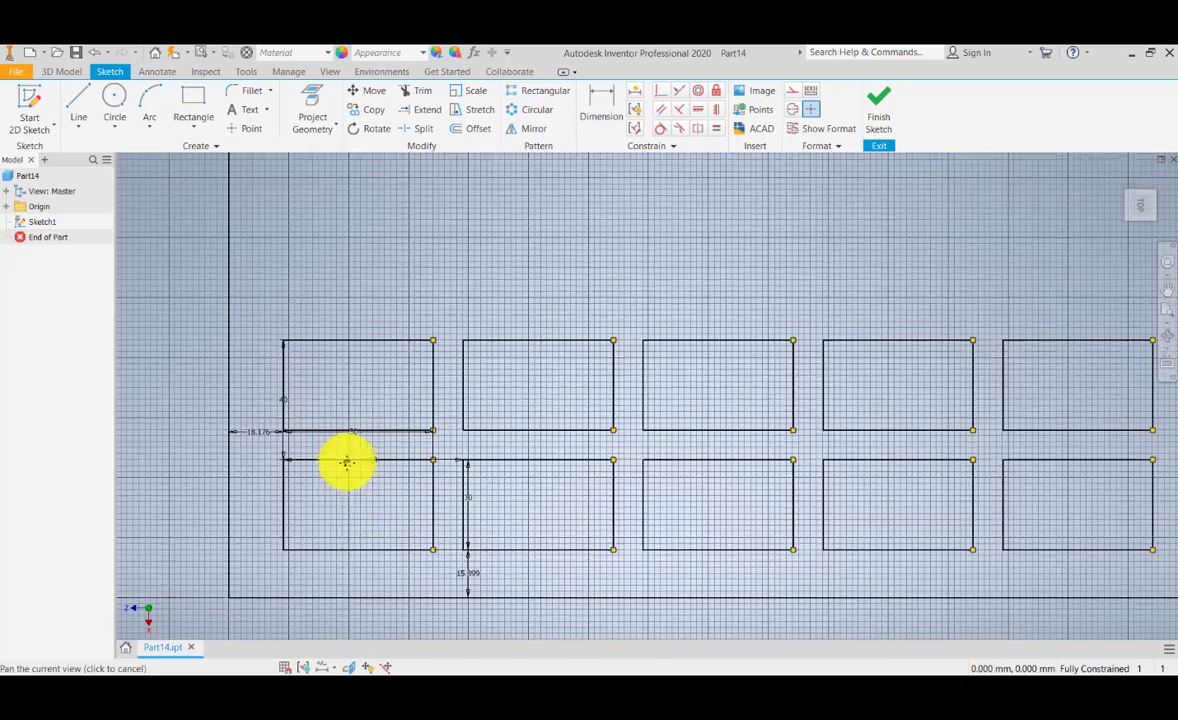
scroll(442, 494, "down", 3)
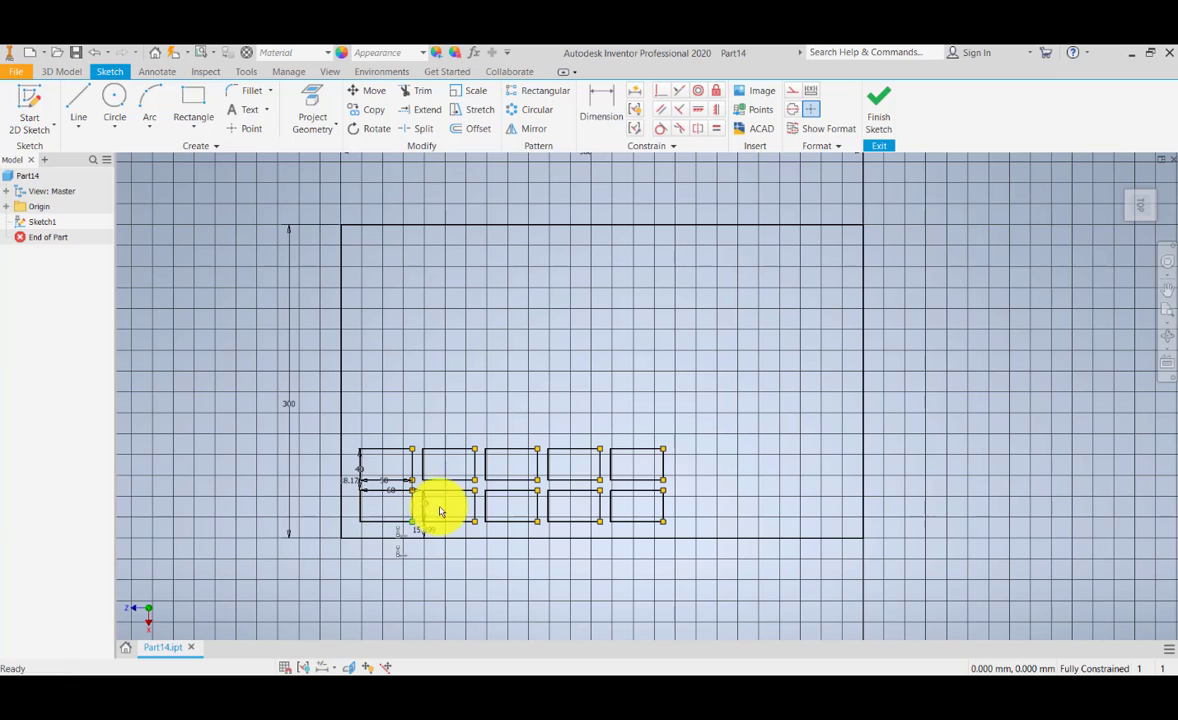
scroll(451, 450, "up", 1)
right_click(451, 450)
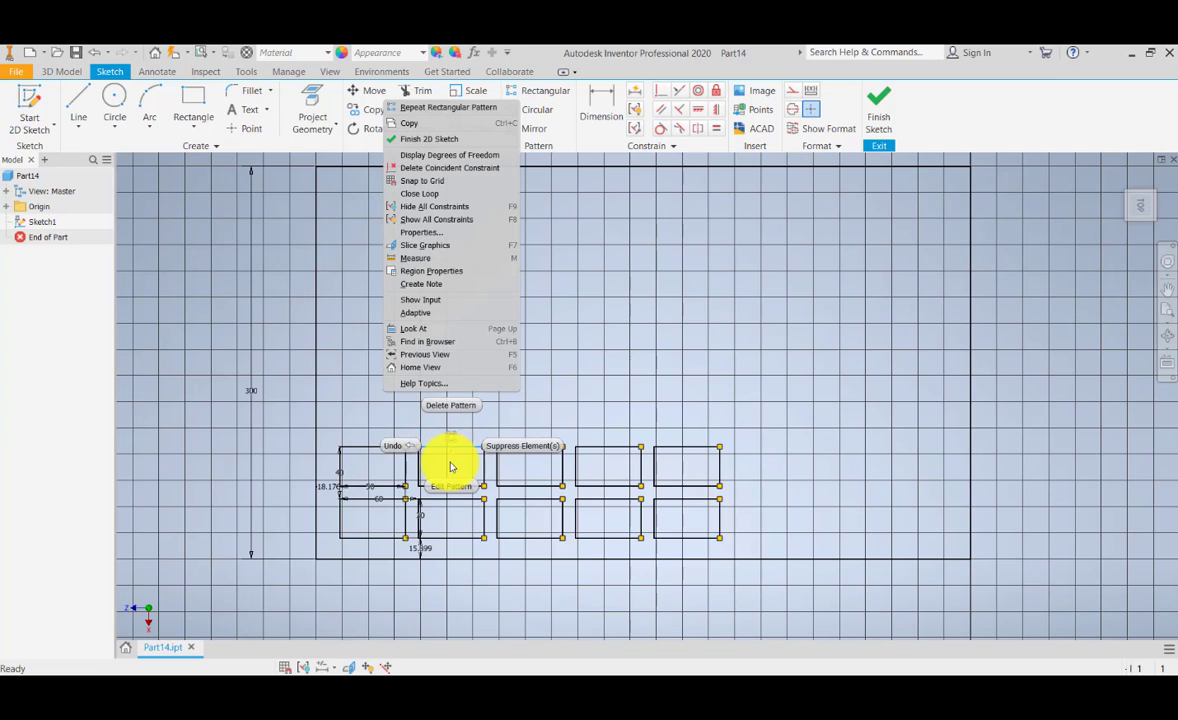
left_click(455, 406)
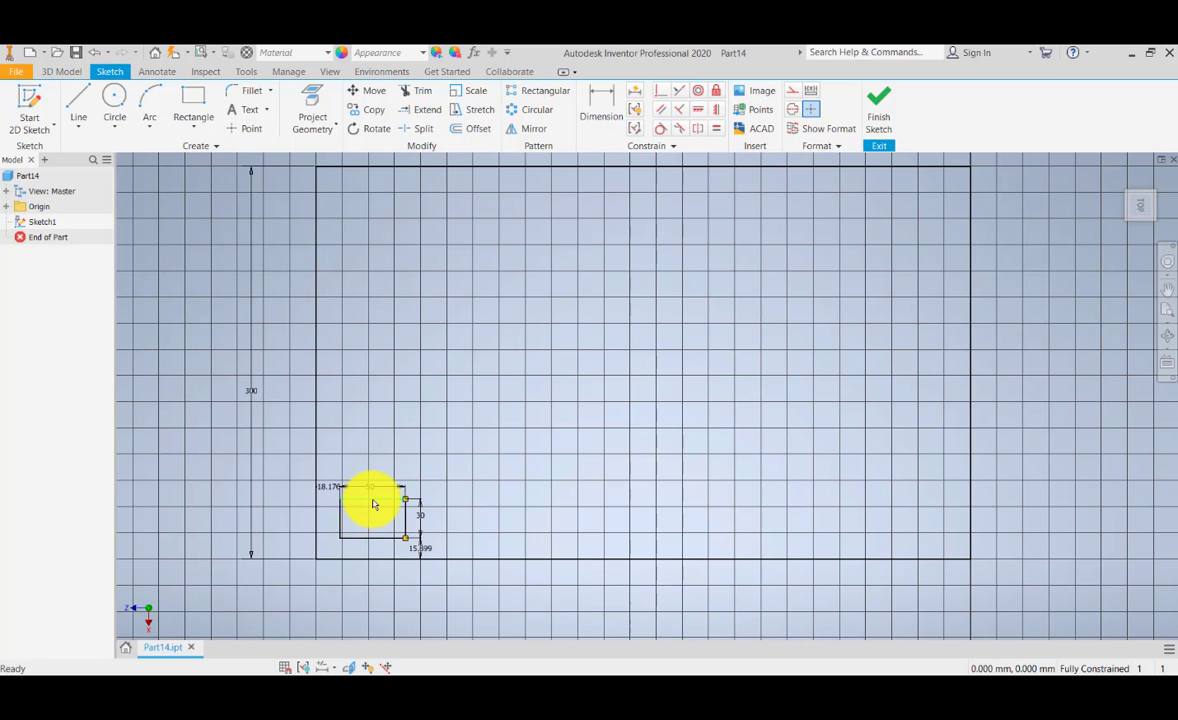
Step: Undo the deletion of the rectangular pattern to bring back both rows of rectangles
scroll(347, 514, "down", 2)
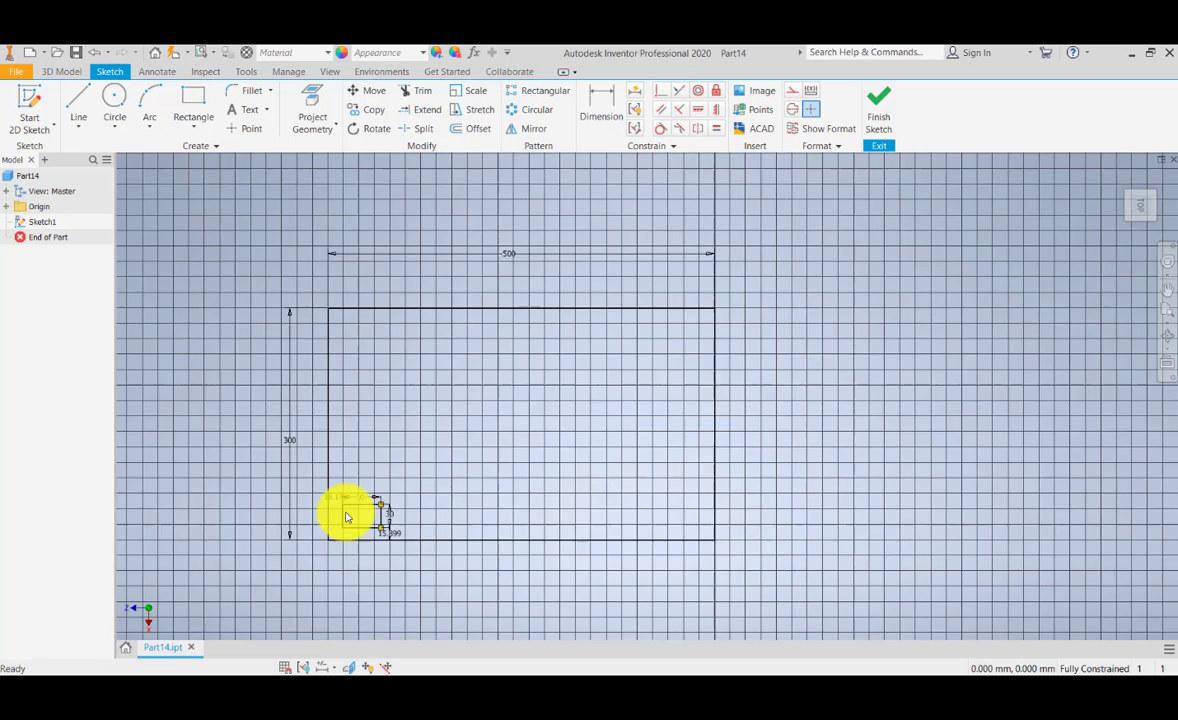
scroll(347, 516, "up", 3)
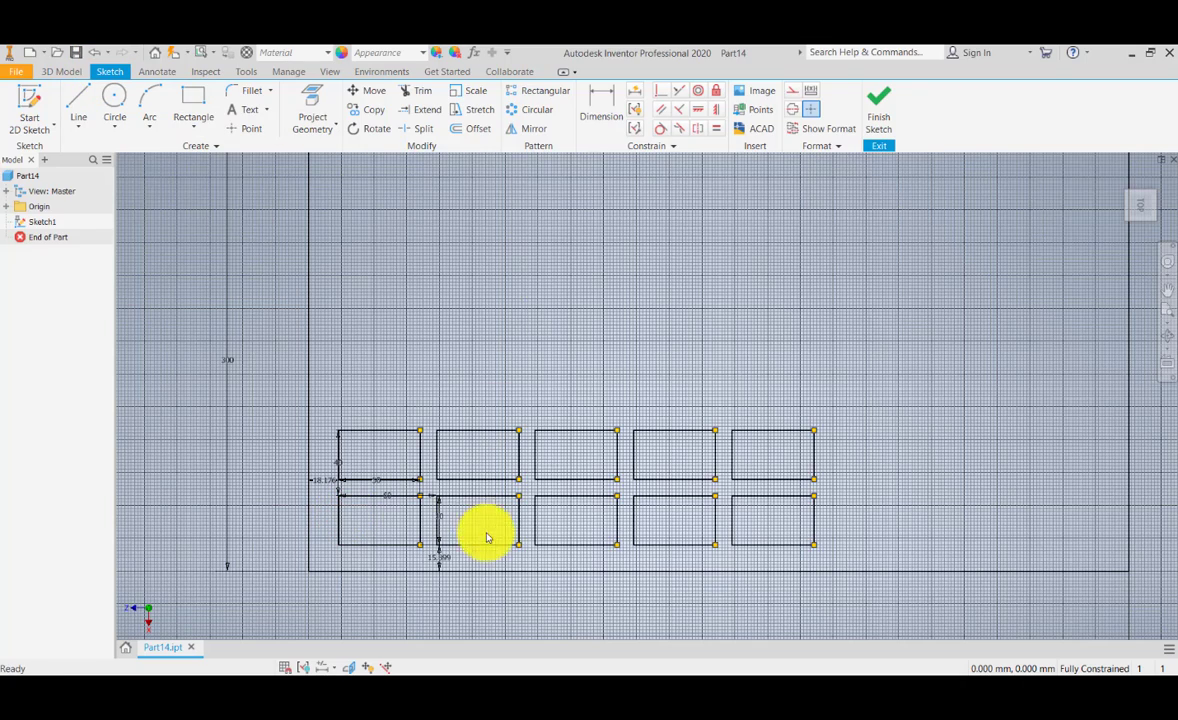
scroll(465, 489, "down", 3)
scroll(476, 376, "up", 4)
scroll(477, 378, "down", 1)
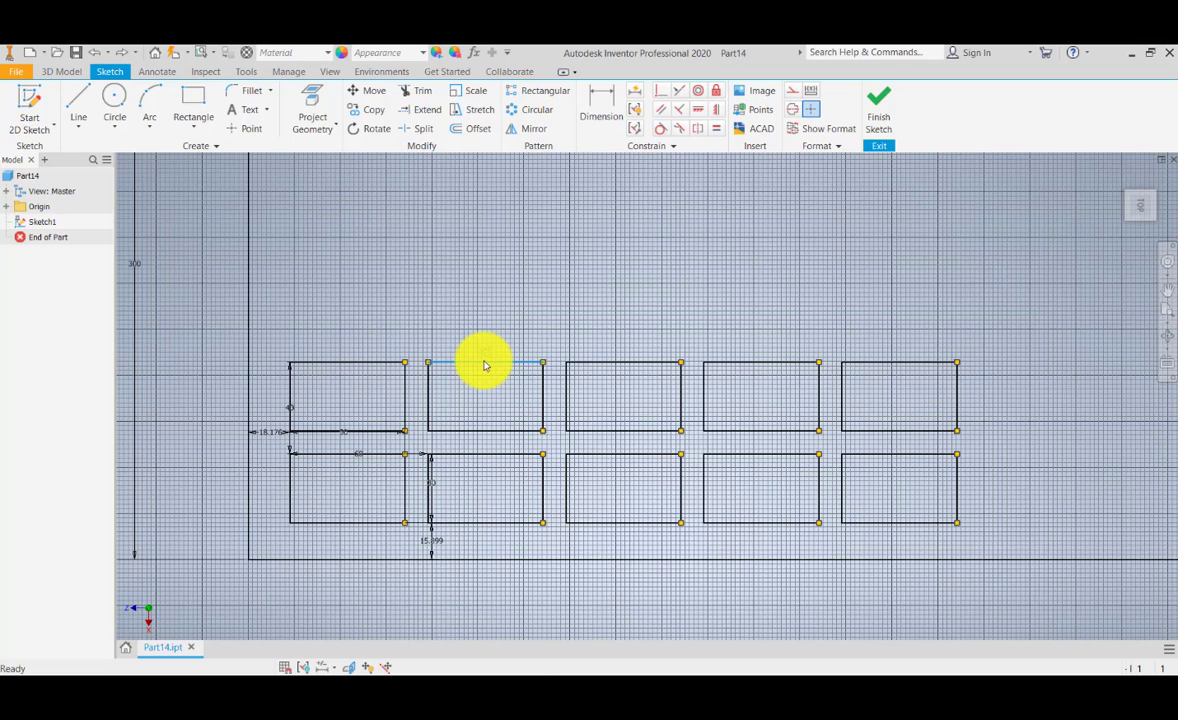
Step: Open the rectangular pattern for editing from a copied rectangle and set the second direction's count to 5
right_click(484, 366)
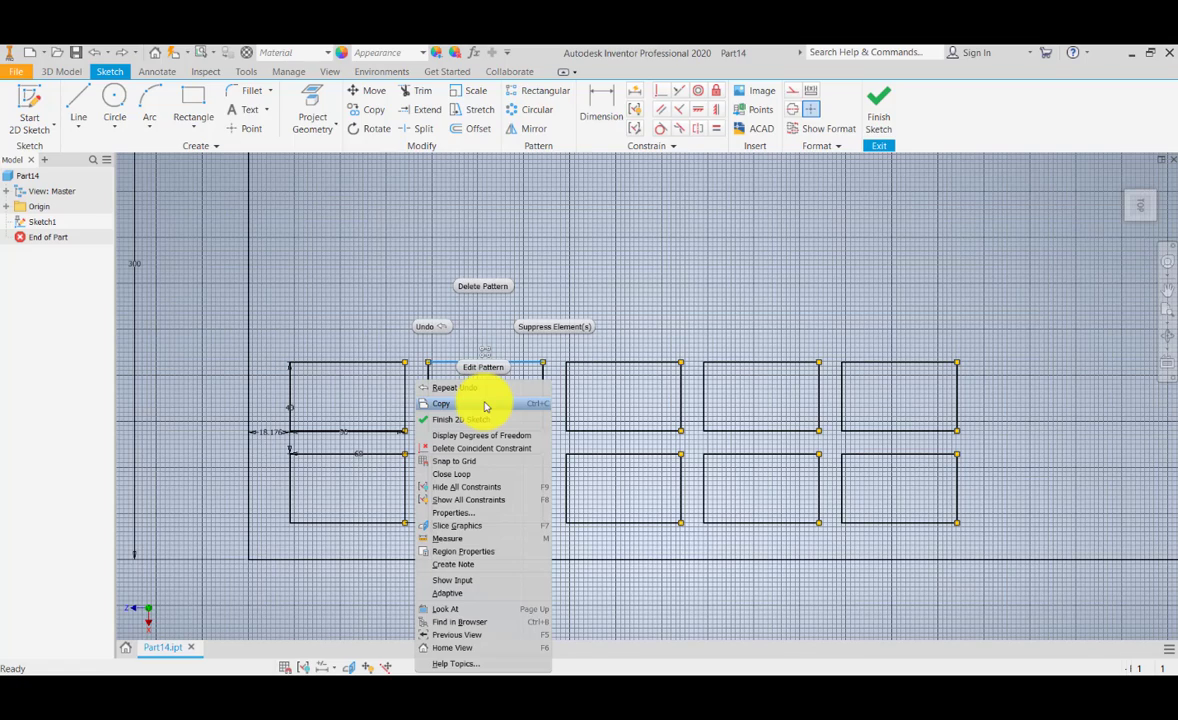
left_click(482, 367)
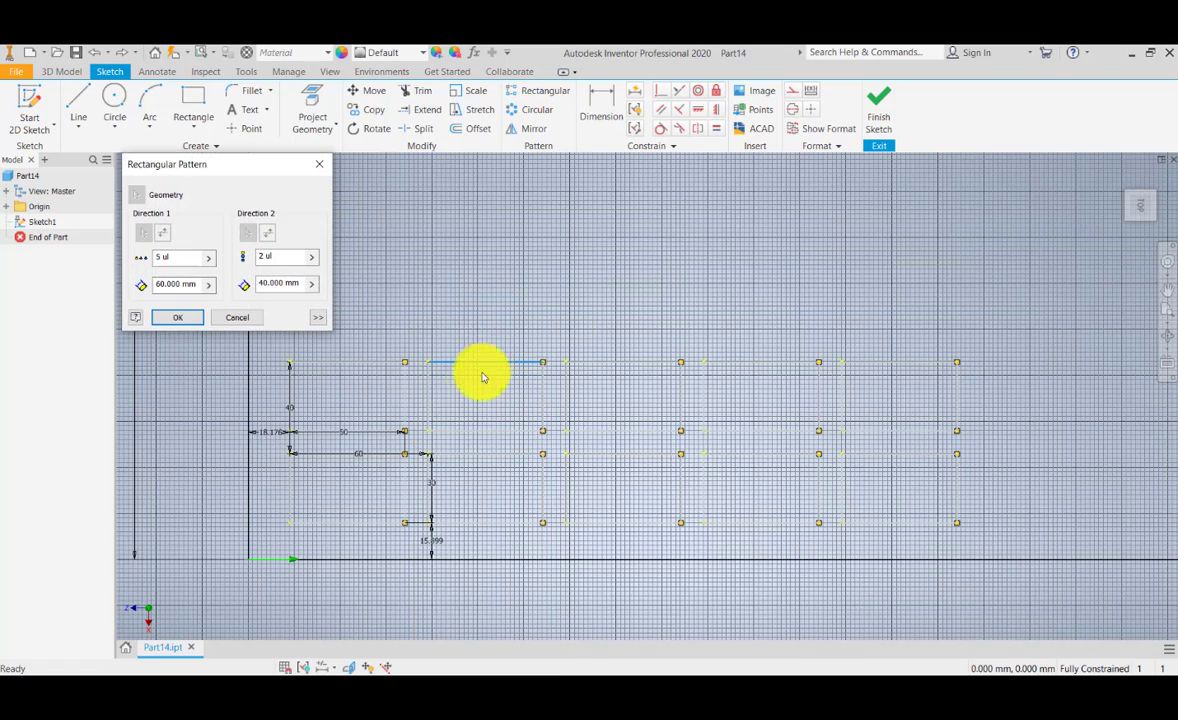
middle_click_drag(467, 413, 455, 494)
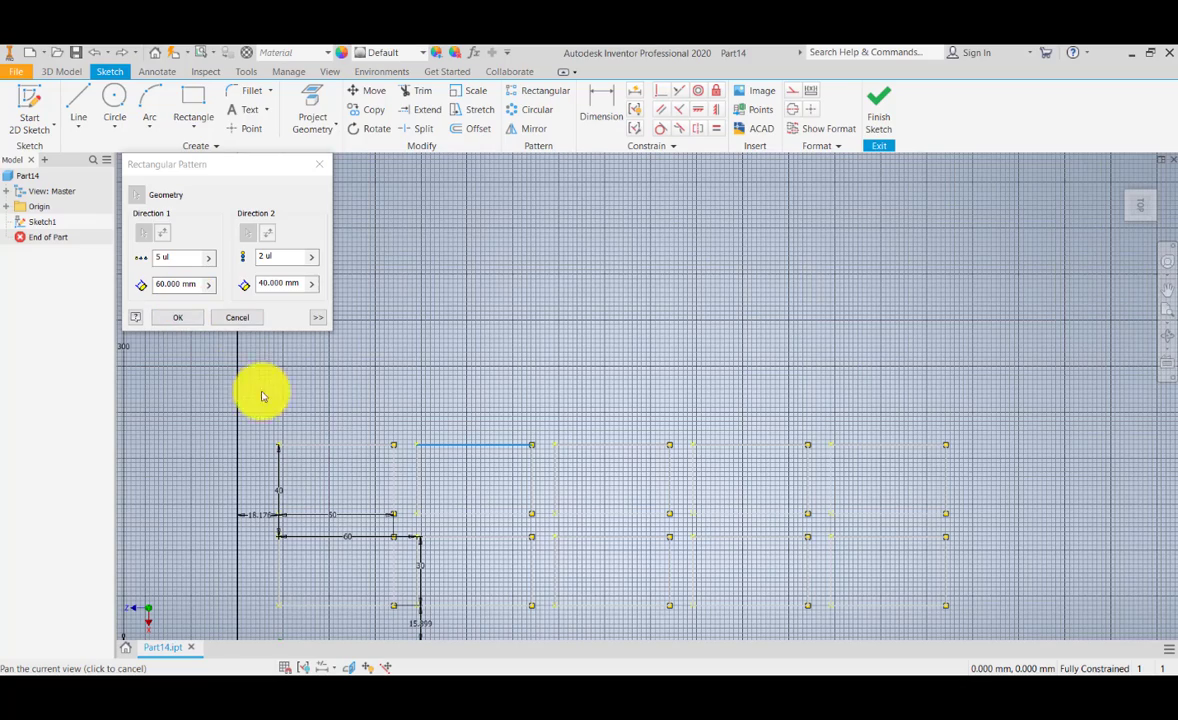
middle_click_drag(360, 465, 344, 423)
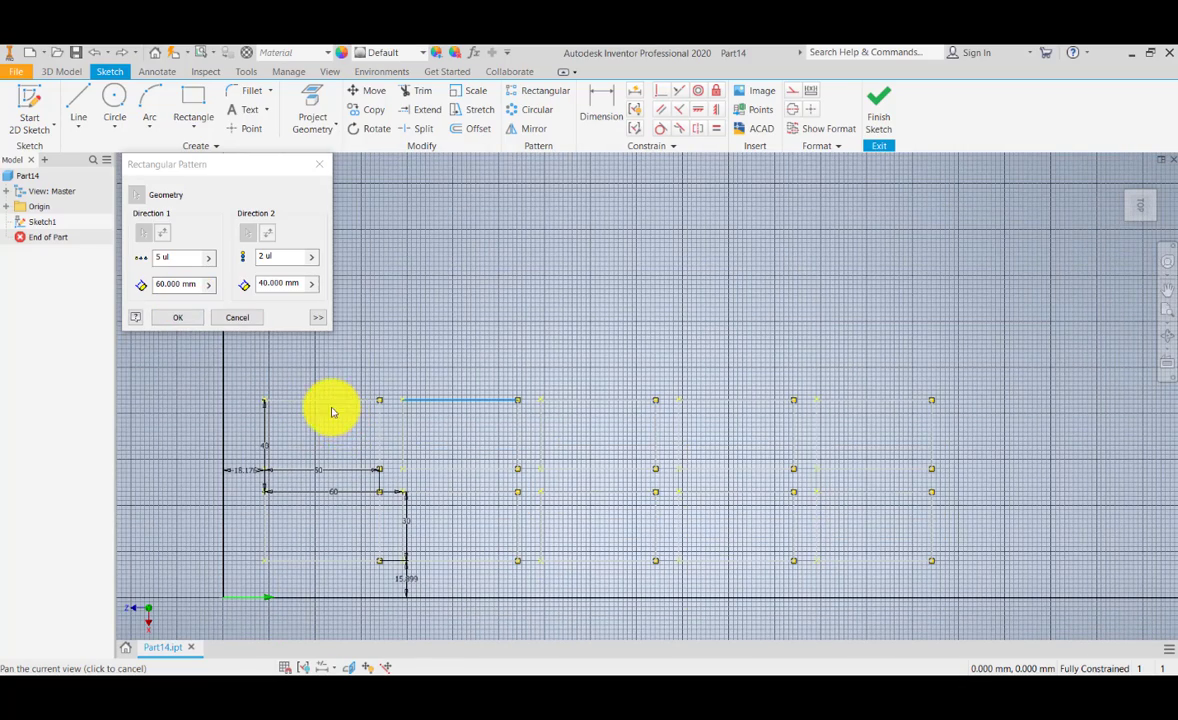
scroll(368, 429, "down", 3)
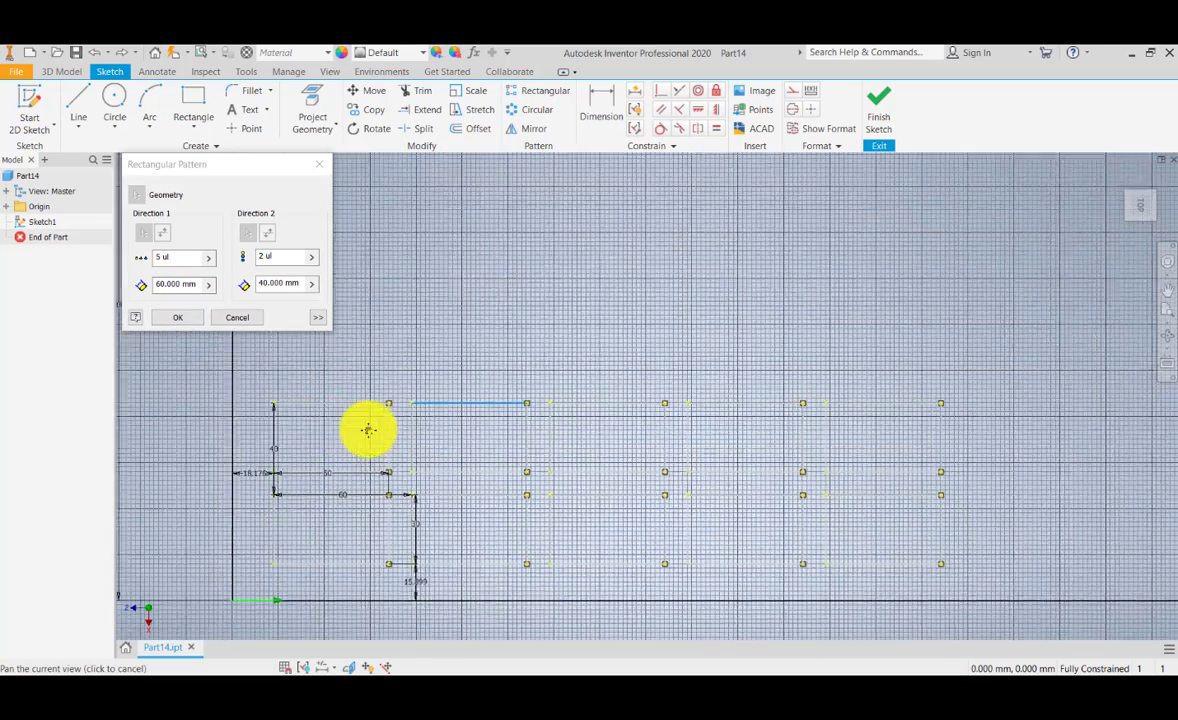
scroll(301, 438, "down", 2)
scroll(357, 445, "up", 5)
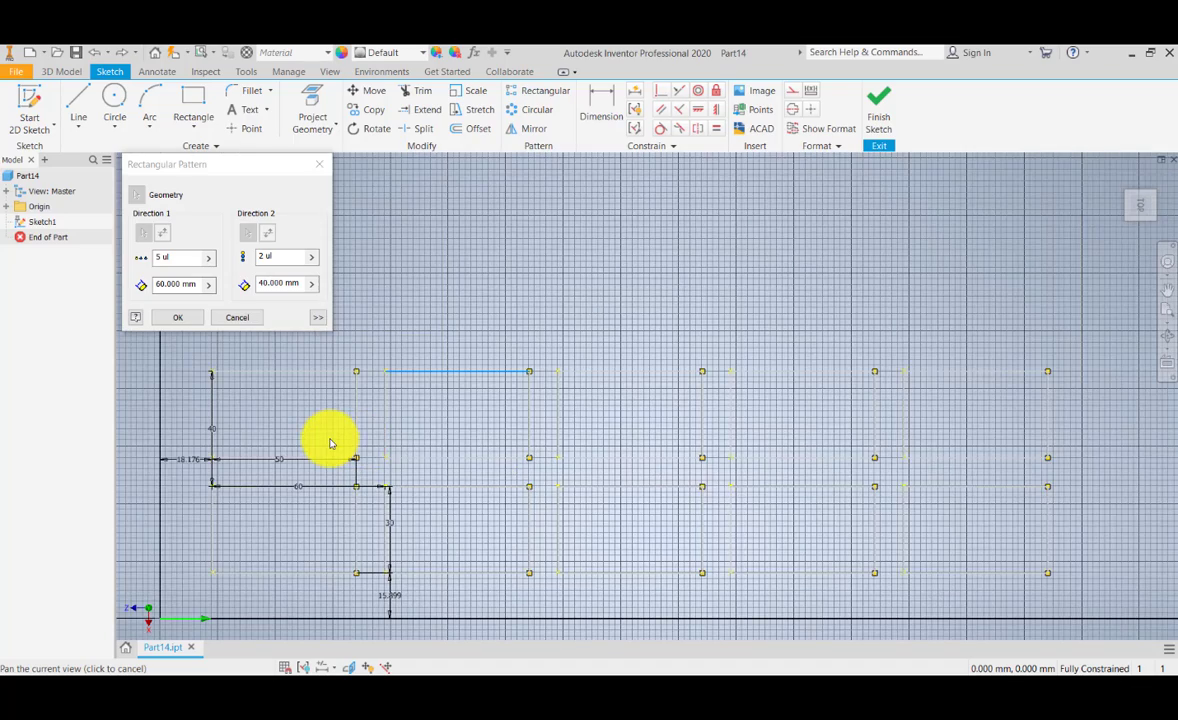
mouse_move(330, 441)
middle_mouse_down()
mouse_move(390, 439)
mouse_move(391, 449)
middle_mouse_up()
scroll(391, 440, "down", 2)
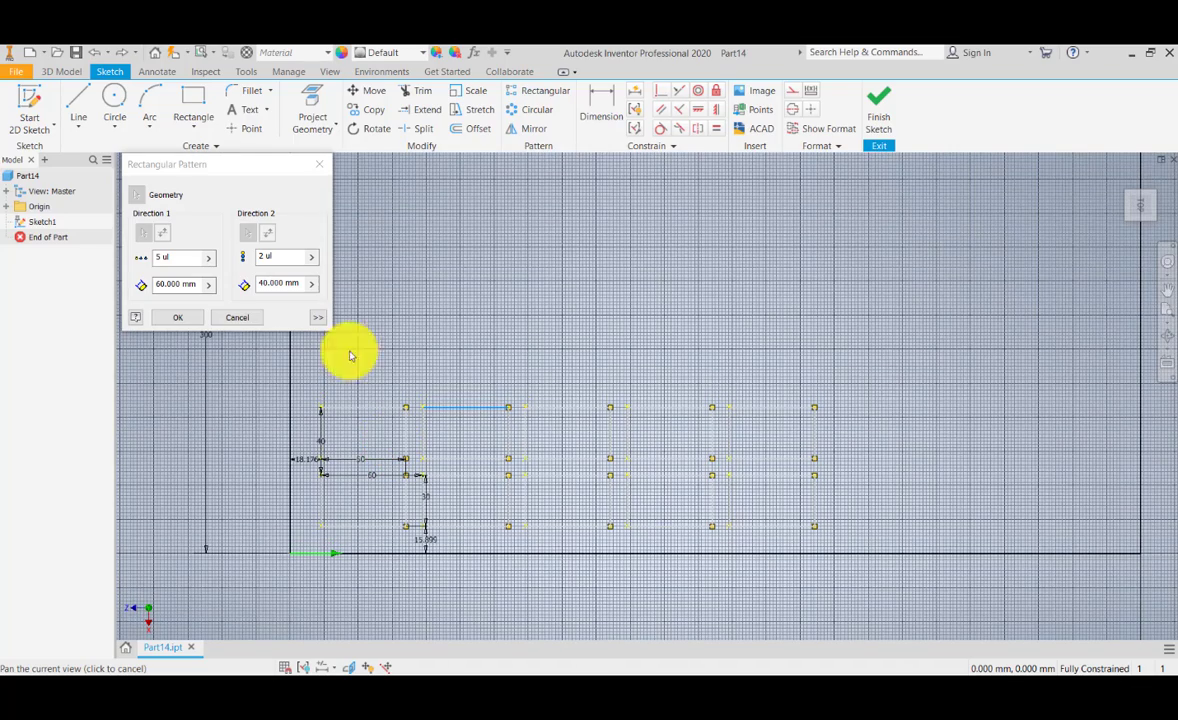
left_click_drag(277, 257, 202, 263)
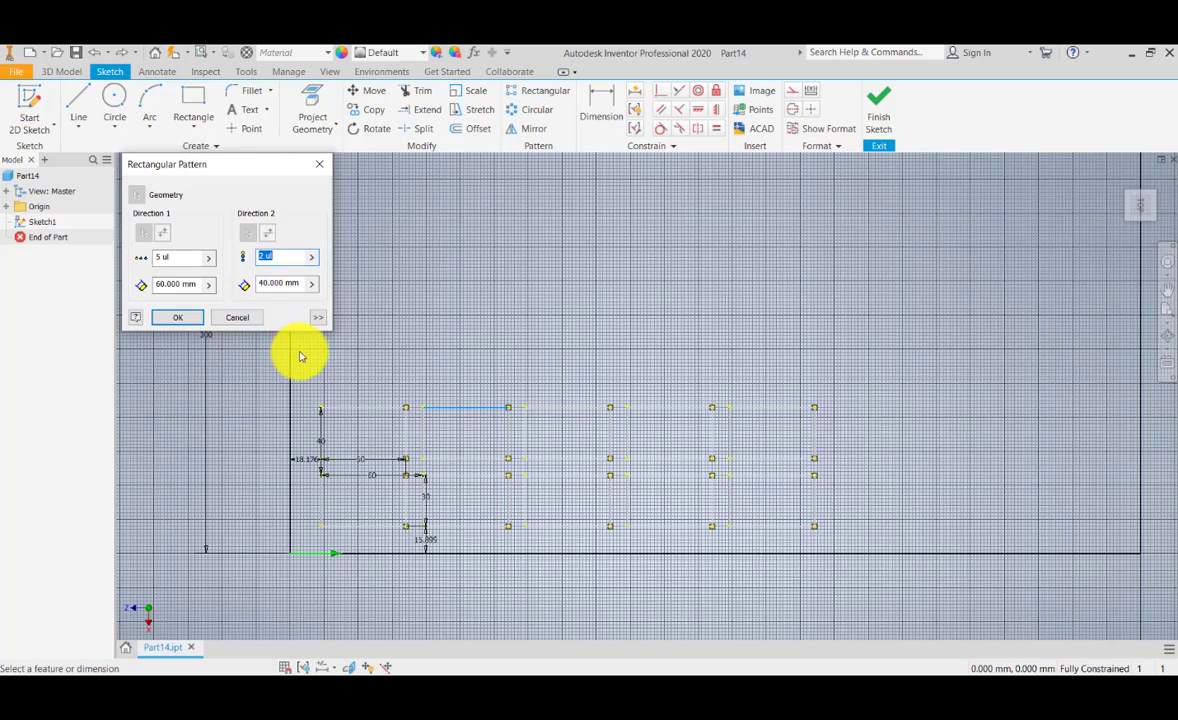
type("5")
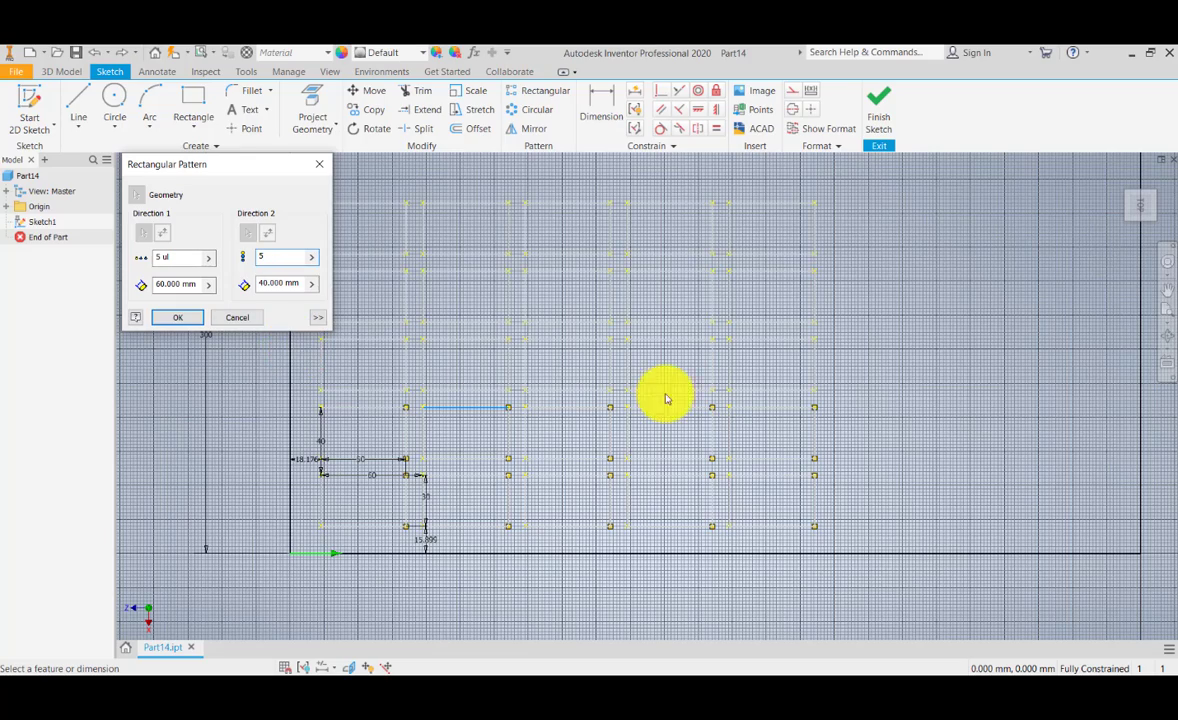
Step: Set the pattern's second direction to 7 instances and the first direction to 8, and apply the edited pattern
mouse_move(655, 402)
middle_mouse_down()
mouse_move(650, 527)
mouse_move(632, 397)
middle_mouse_up()
scroll(650, 526, "down", 5)
scroll(650, 526, "up", 3)
left_click(267, 260)
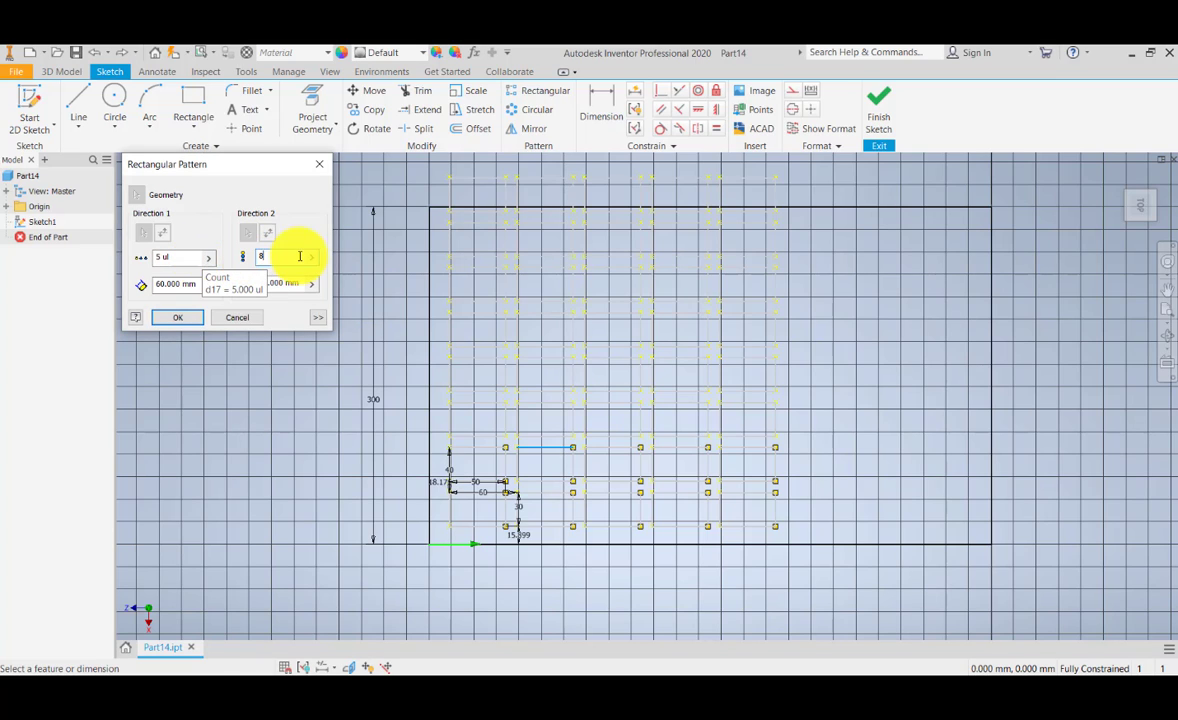
left_click_drag(295, 256, 182, 260)
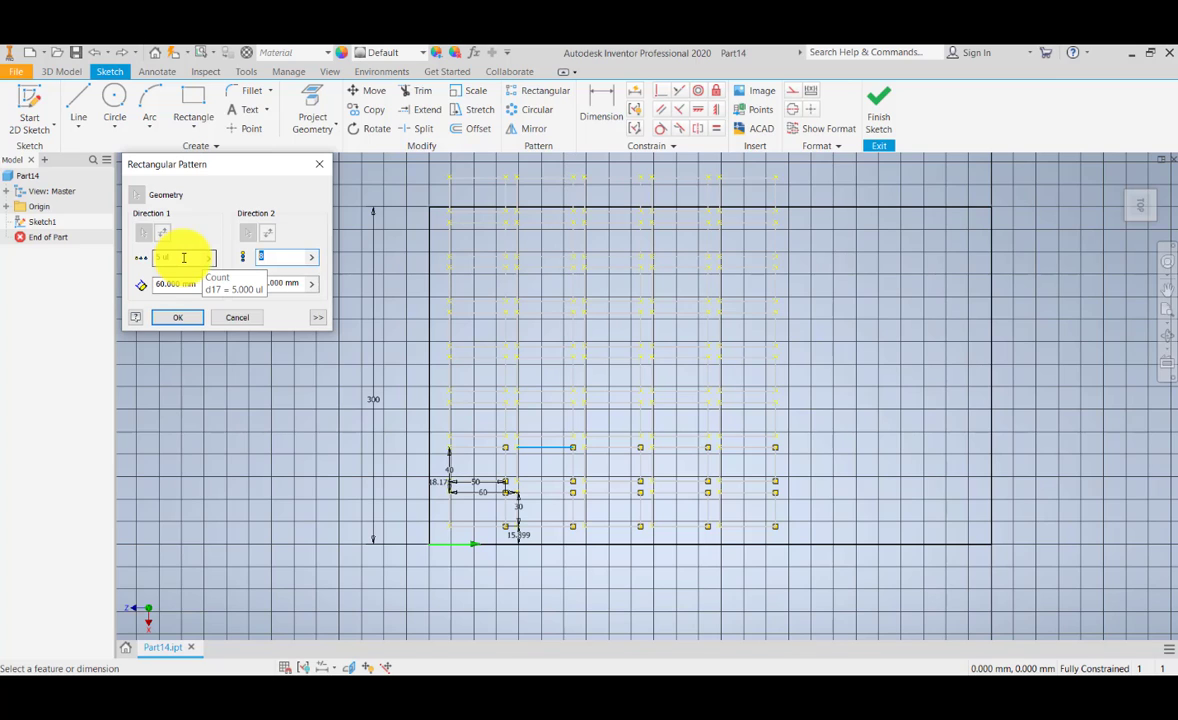
left_click(184, 258)
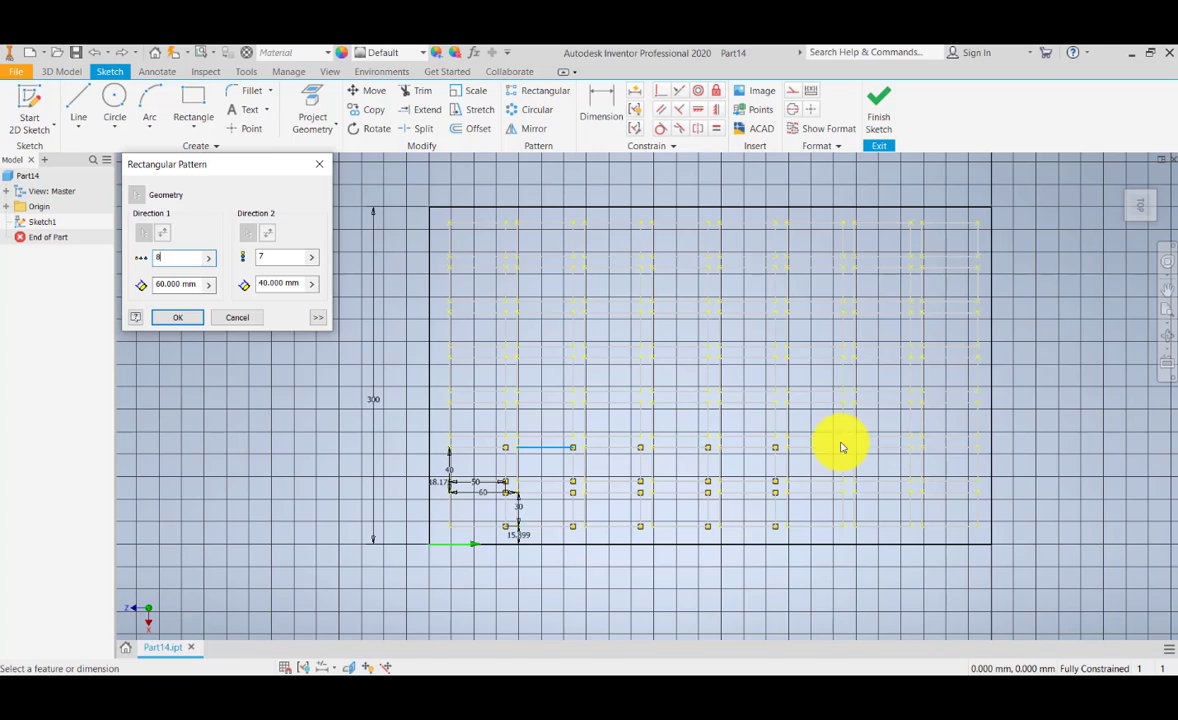
left_click(199, 326)
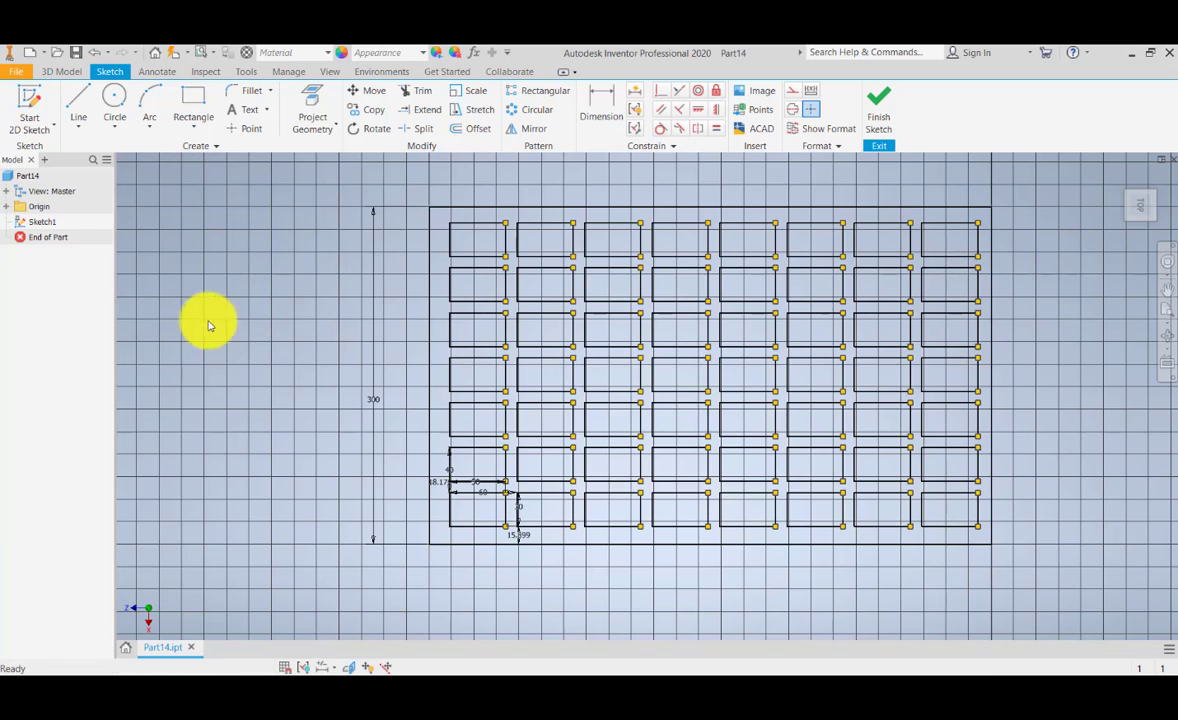
Step: Set the width dimension of the original small rectangle at the grid's lower-left corner to 30 mm
scroll(631, 368, "down", 2)
scroll(631, 372, "up", 5)
middle_click_drag(632, 372, 539, 386)
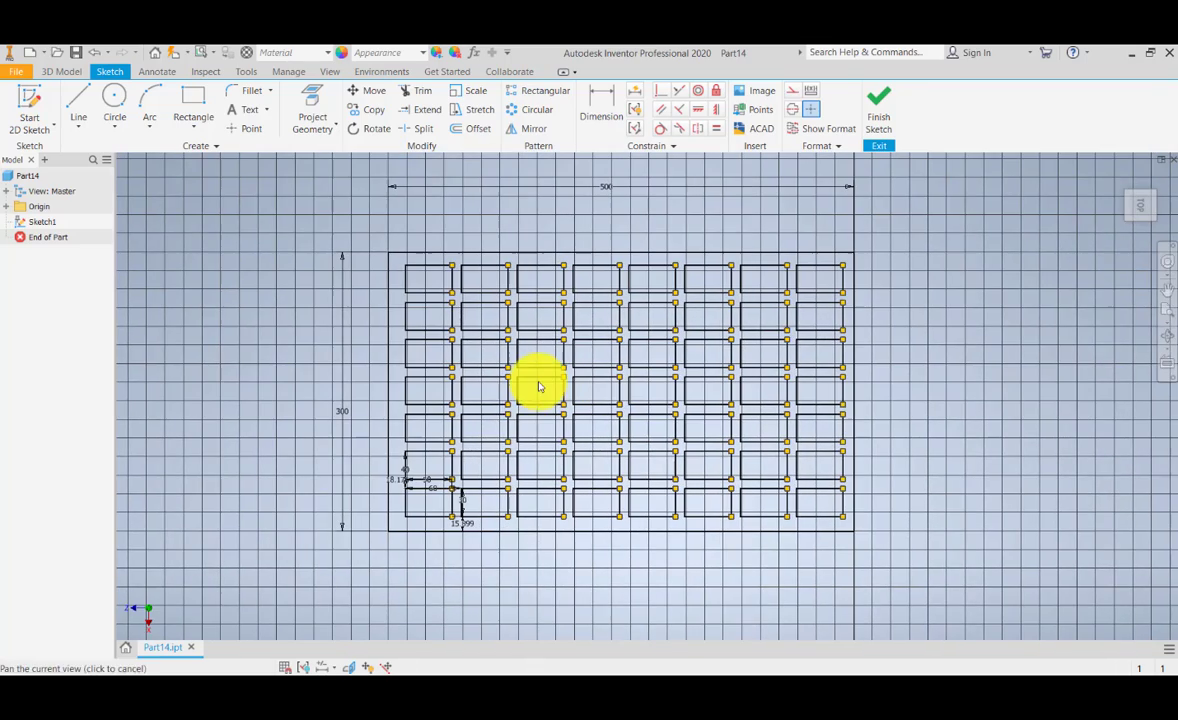
scroll(514, 440, "up", 4)
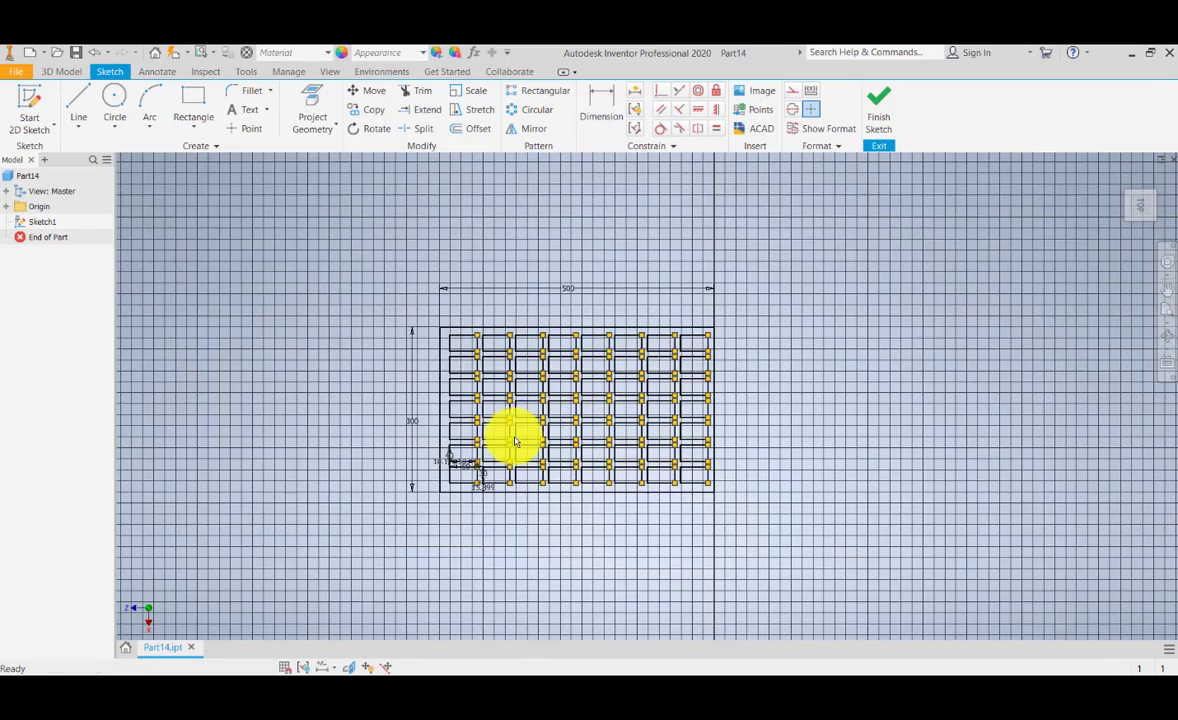
scroll(513, 438, "down", 5)
mouse_move(478, 492)
middle_mouse_down()
mouse_move(468, 463)
mouse_move(437, 563)
middle_mouse_up()
scroll(437, 563, "down", 1)
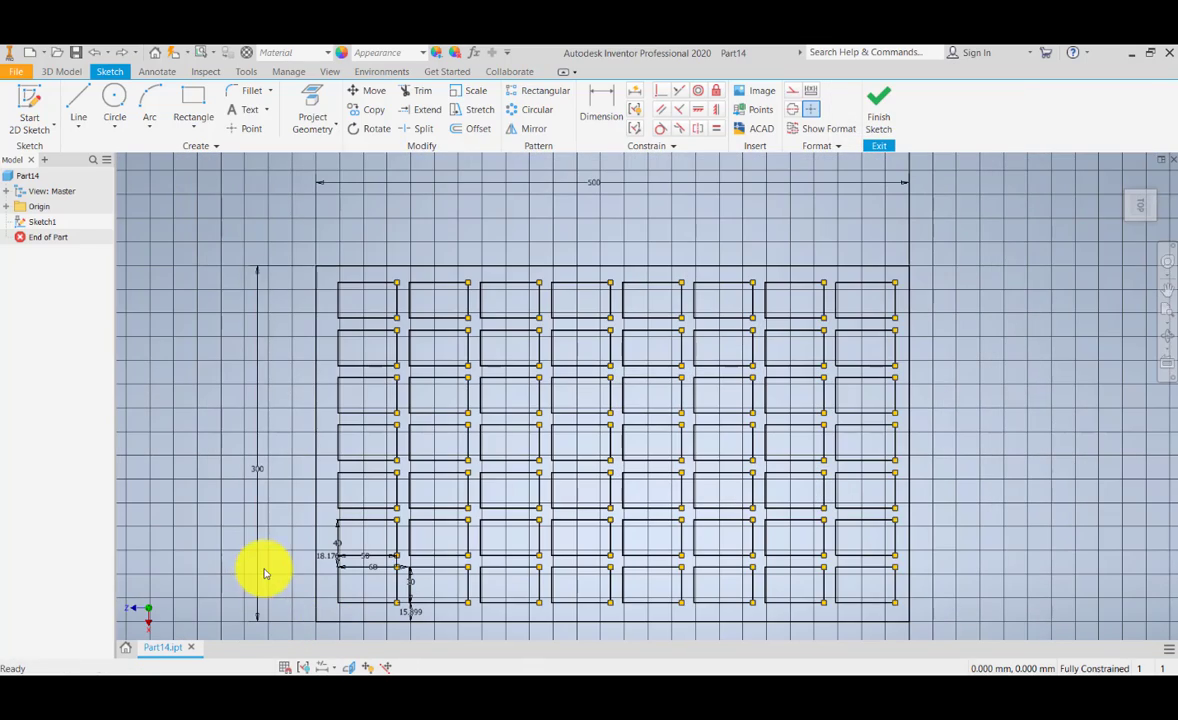
scroll(289, 567, "up", 5)
scroll(290, 569, "down", 6)
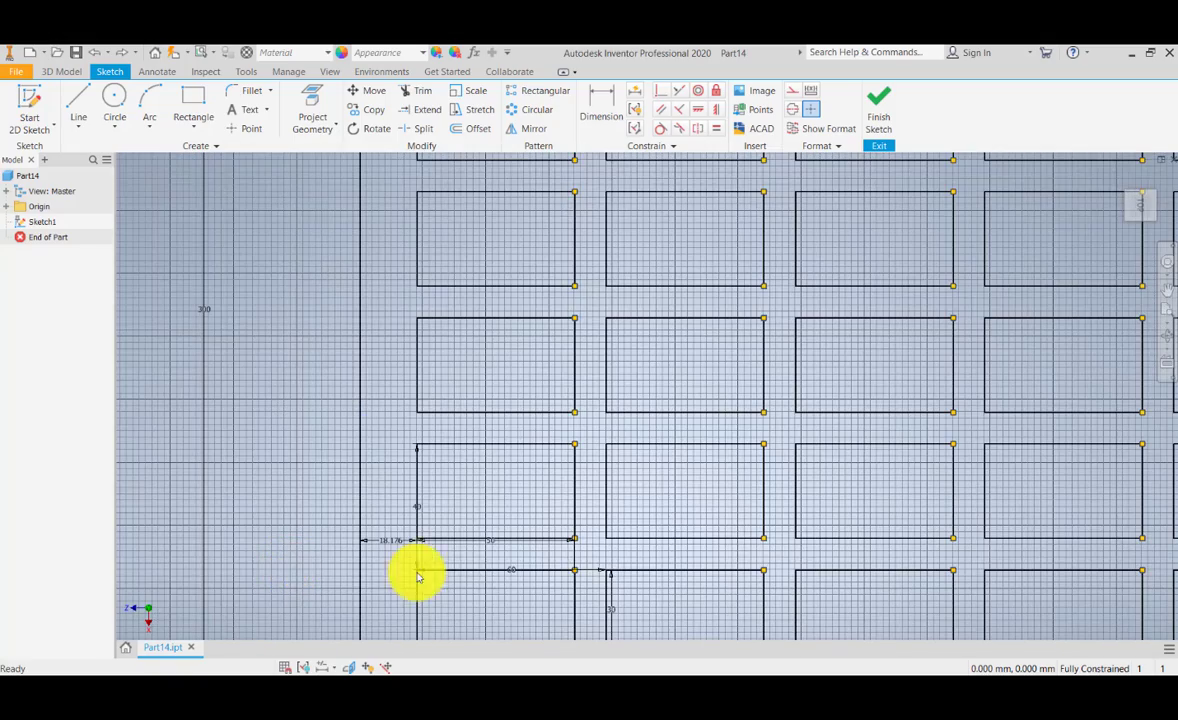
mouse_move(427, 568)
middle_mouse_down()
mouse_move(356, 503)
mouse_move(408, 452)
middle_mouse_up()
scroll(428, 493, "down", 2)
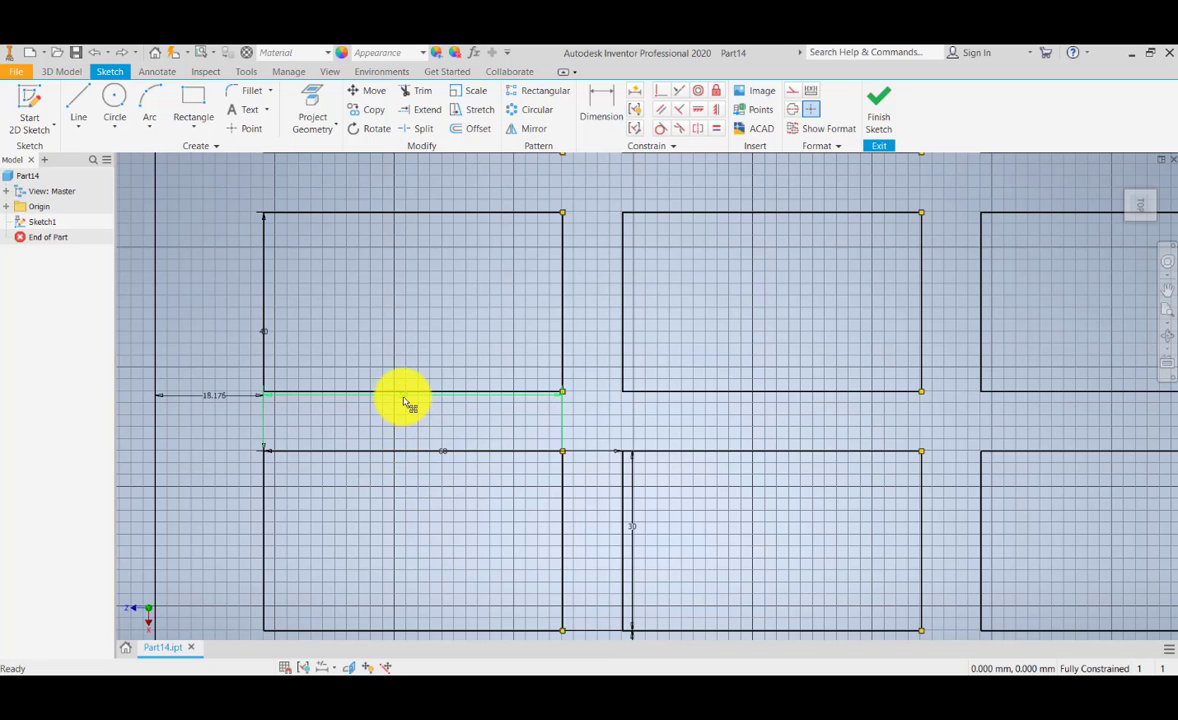
middle_click_drag(399, 468, 408, 443)
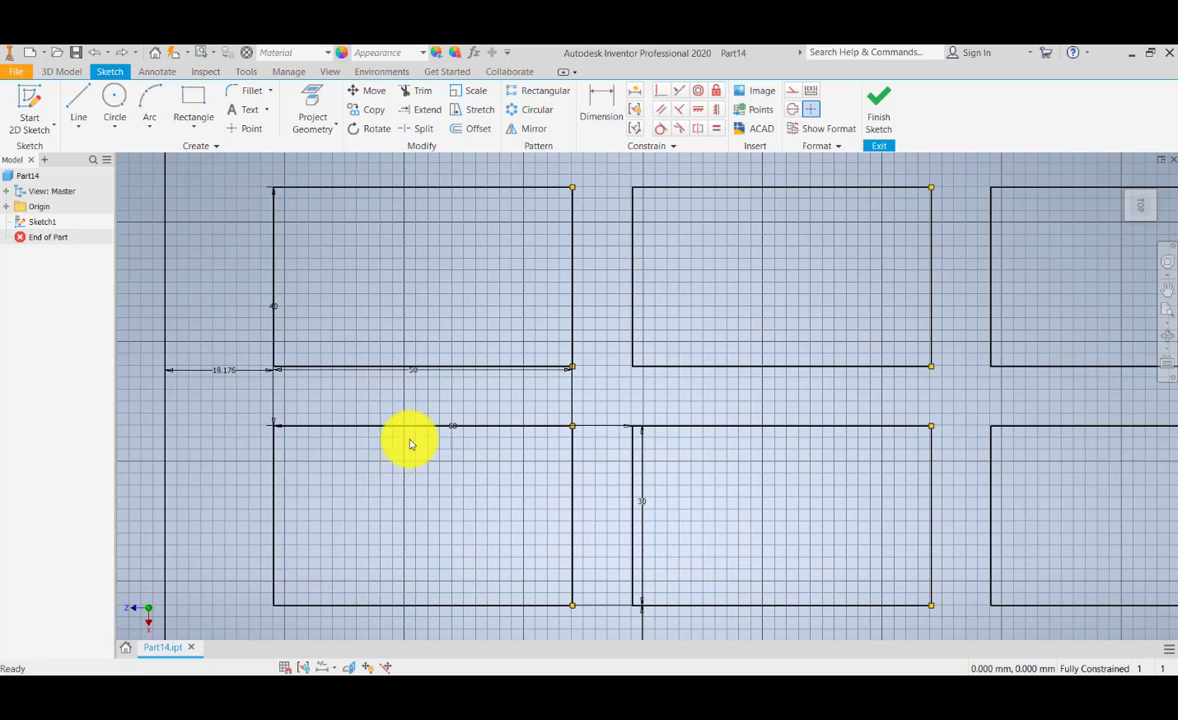
double_click(415, 376)
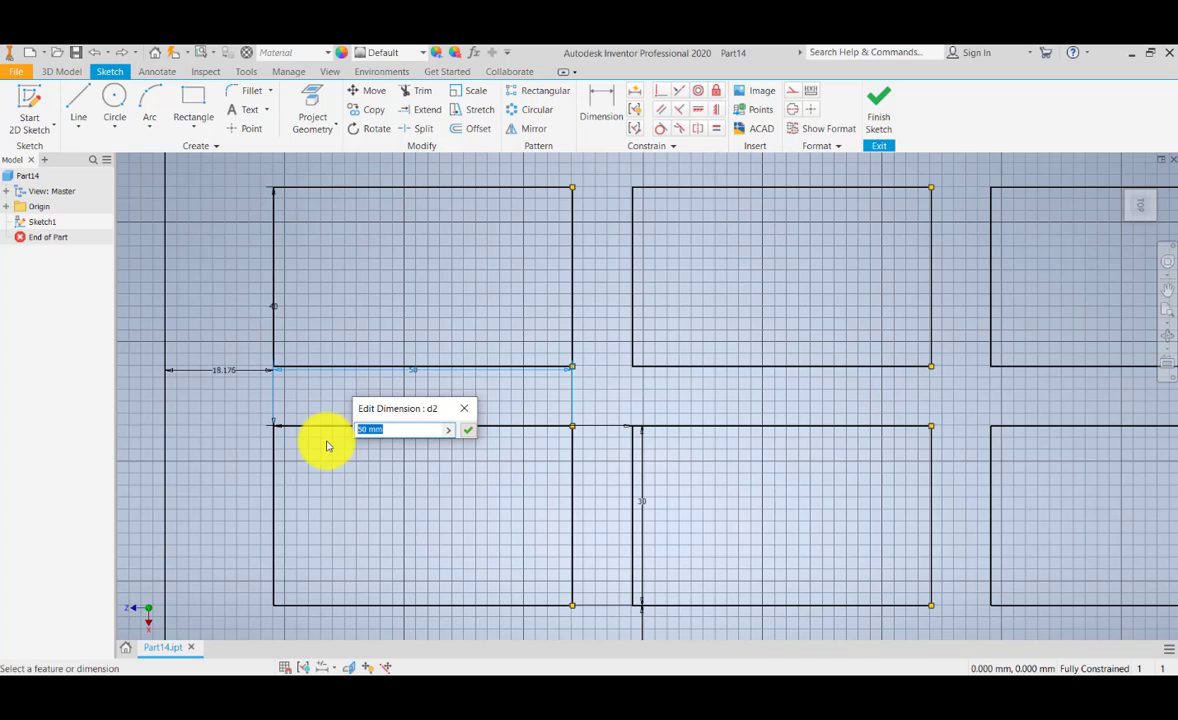
type("30")
key("Return")
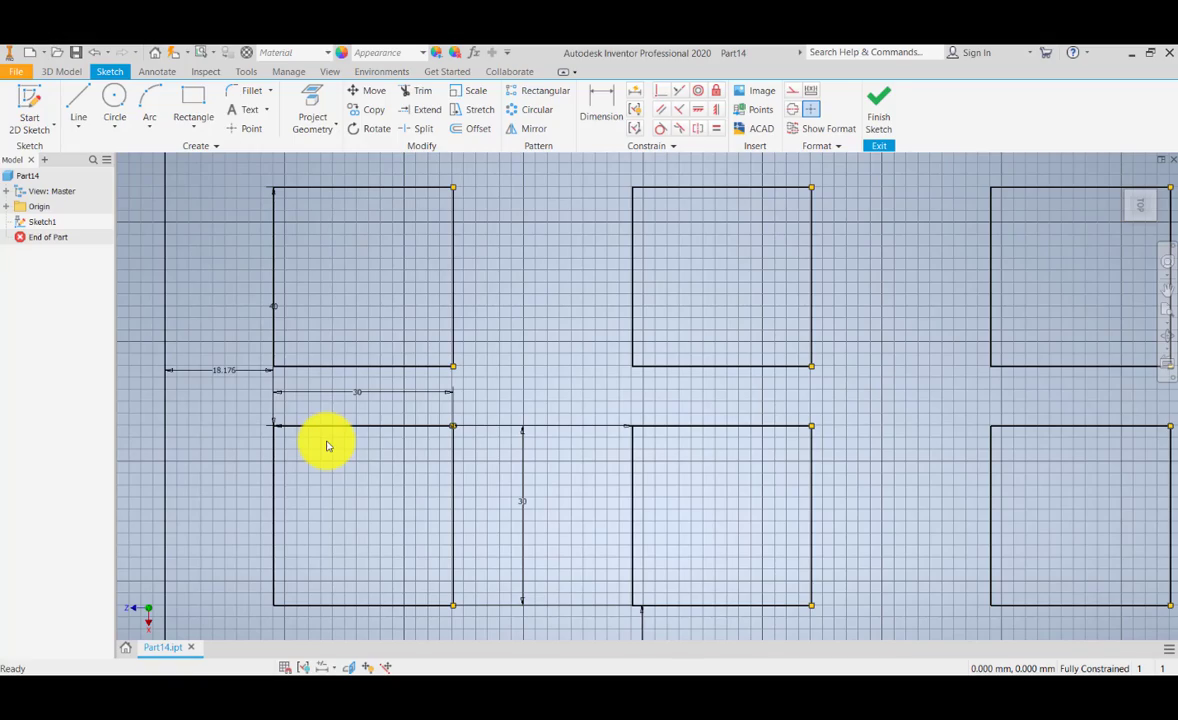
Step: Set the height dimension of the original small rectangle to 20 mm
left_click(1166, 315)
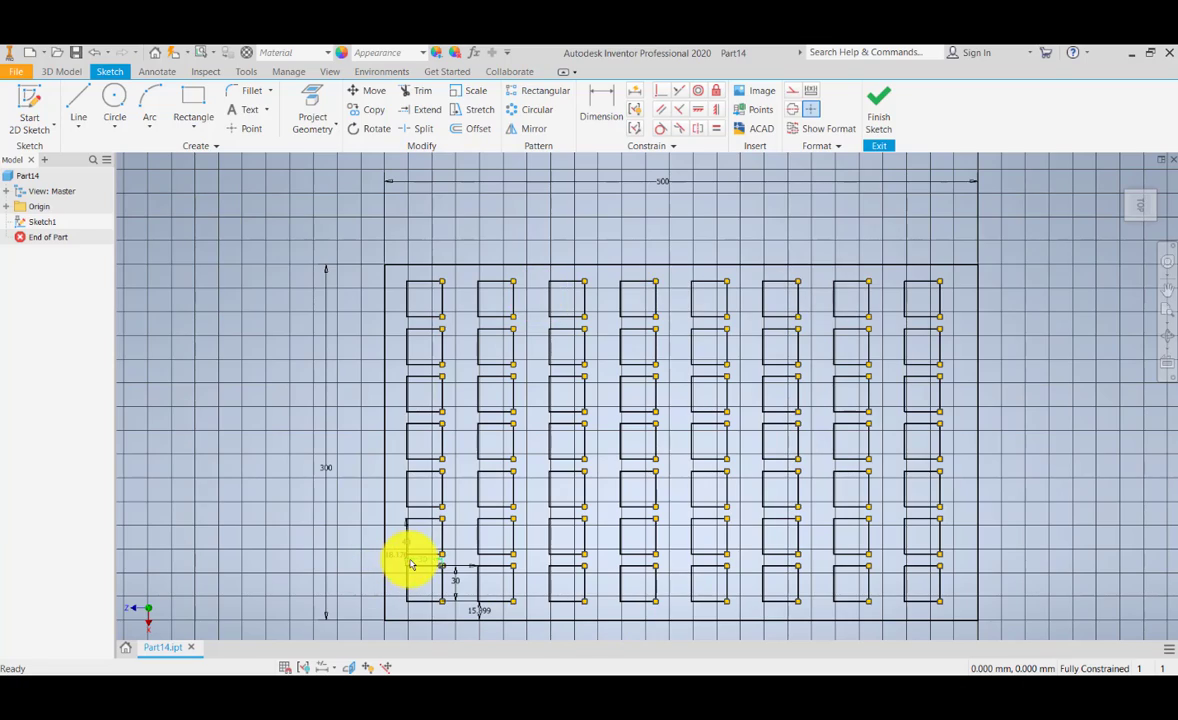
scroll(405, 562, "up", 1)
scroll(439, 584, "up", 3)
middle_click_drag(439, 584, 436, 546)
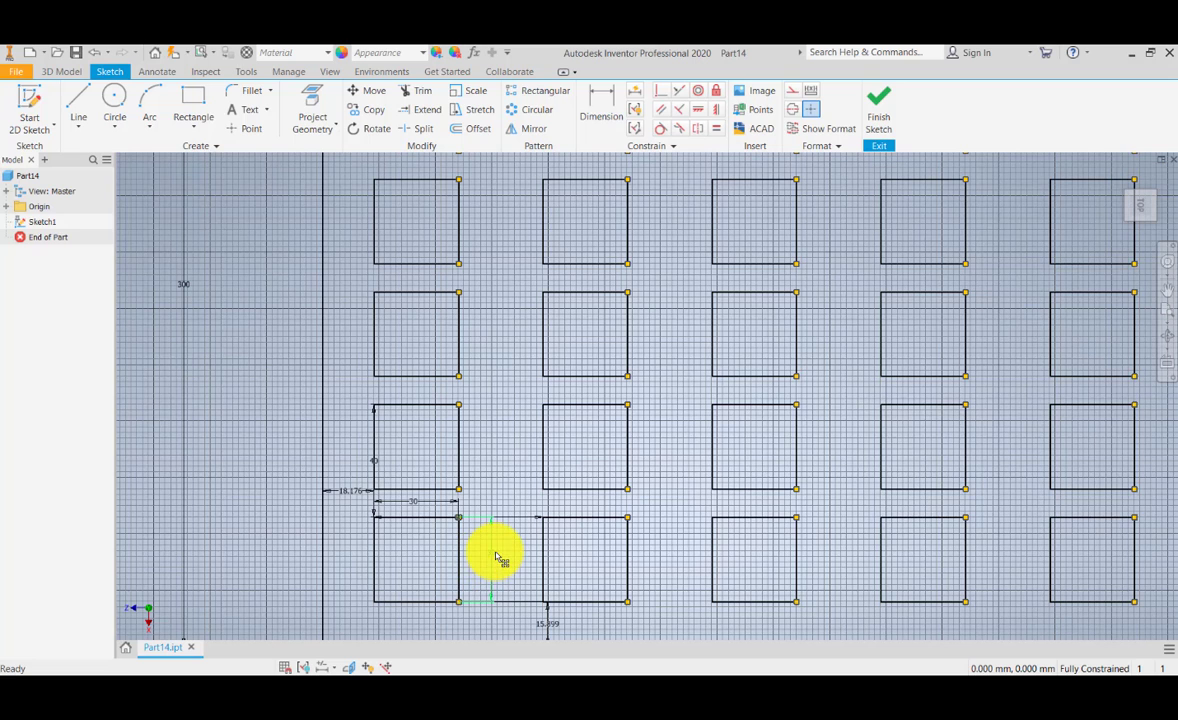
double_click(494, 557)
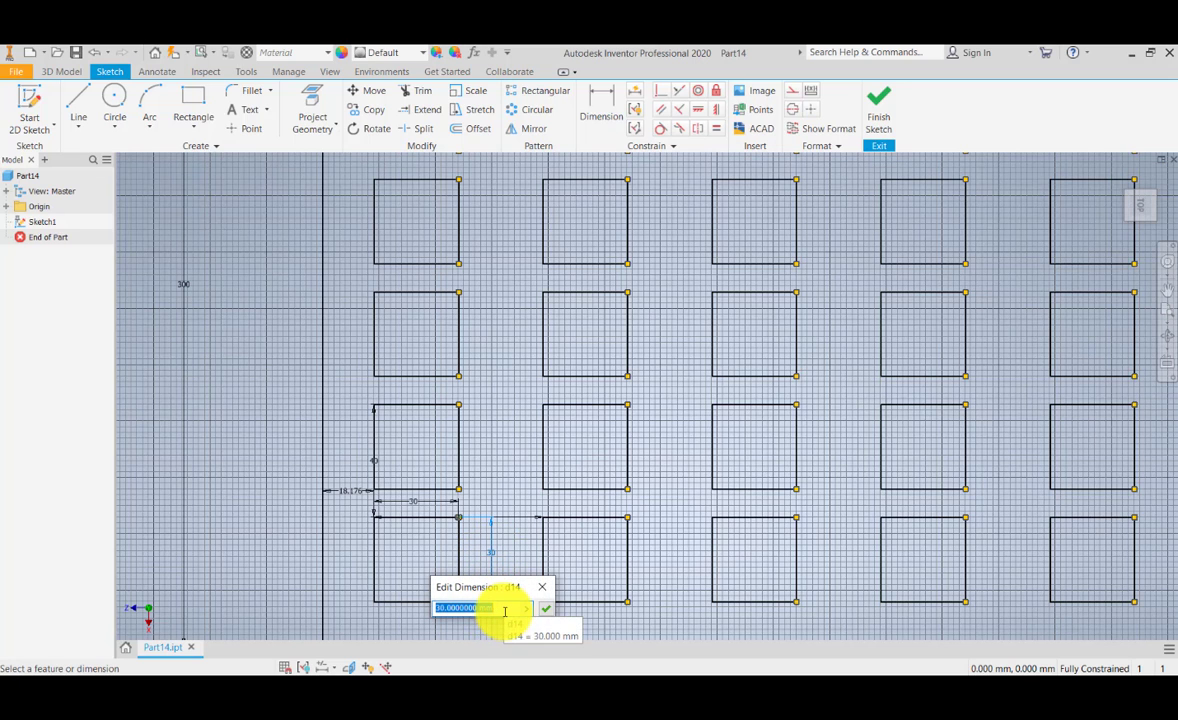
type("20")
key("Return")
scroll(515, 563, "down", 3)
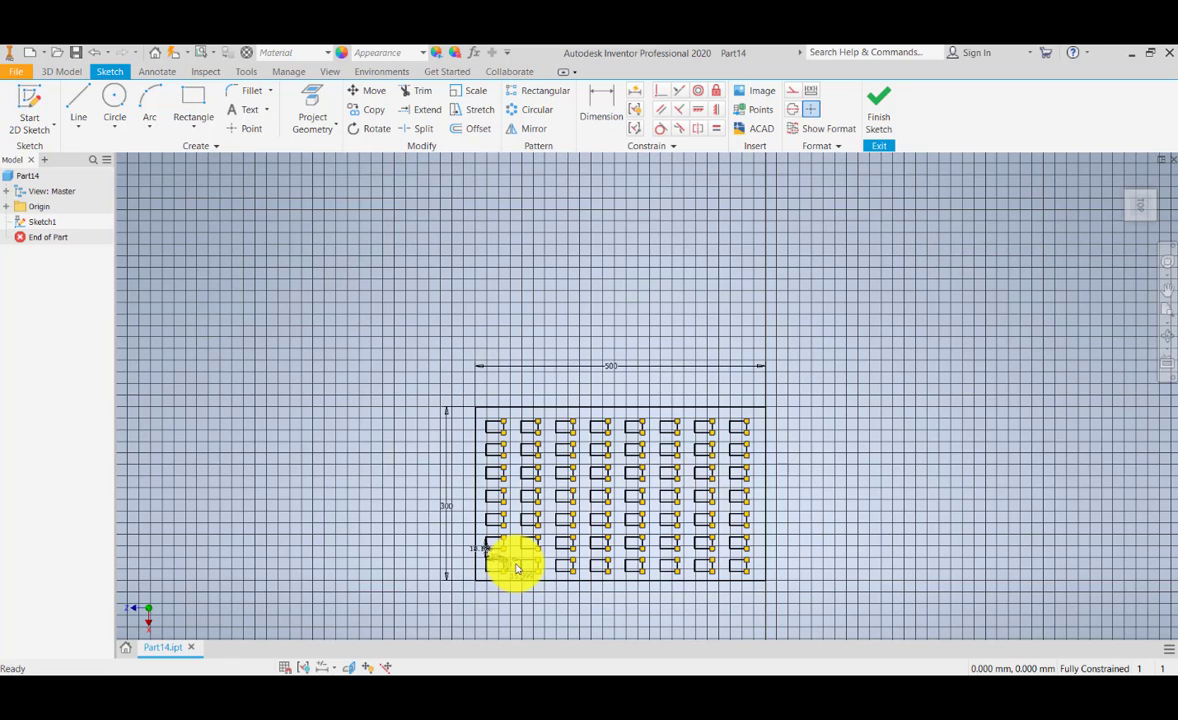
middle_click_drag(631, 521, 555, 544)
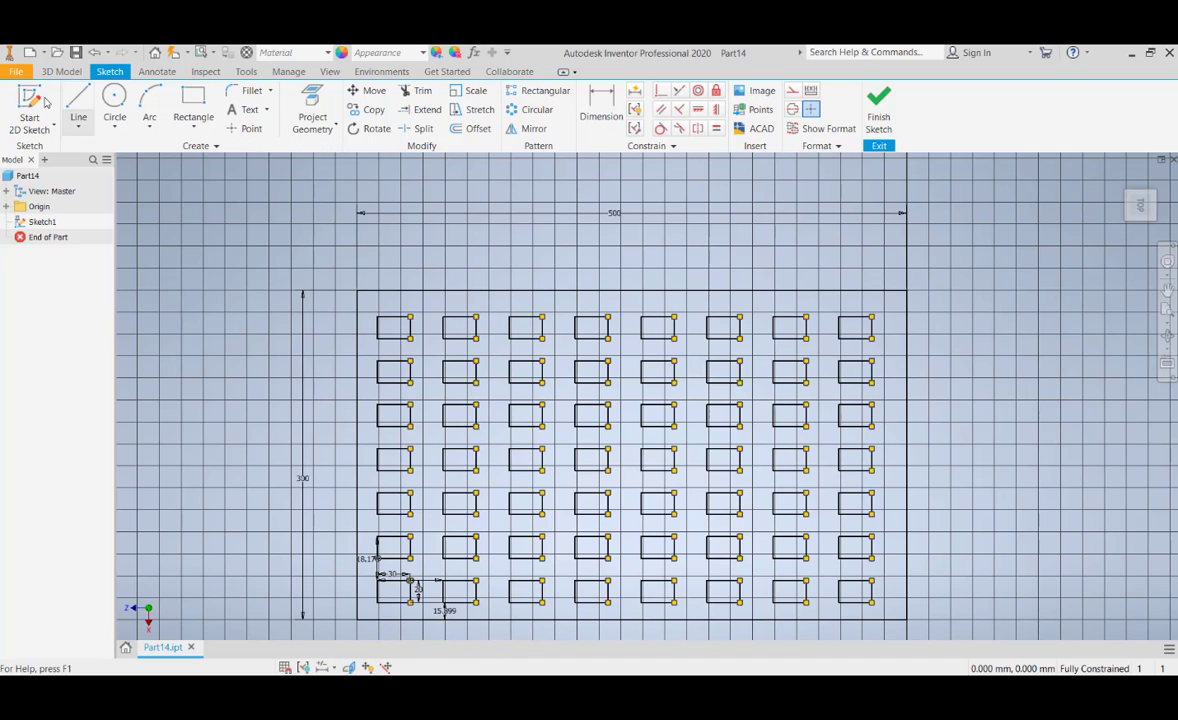
Step: Exit the sketch and try to save the part as Part14 in the ProjectName-A folder, replacing the existing file
left_click(16, 71)
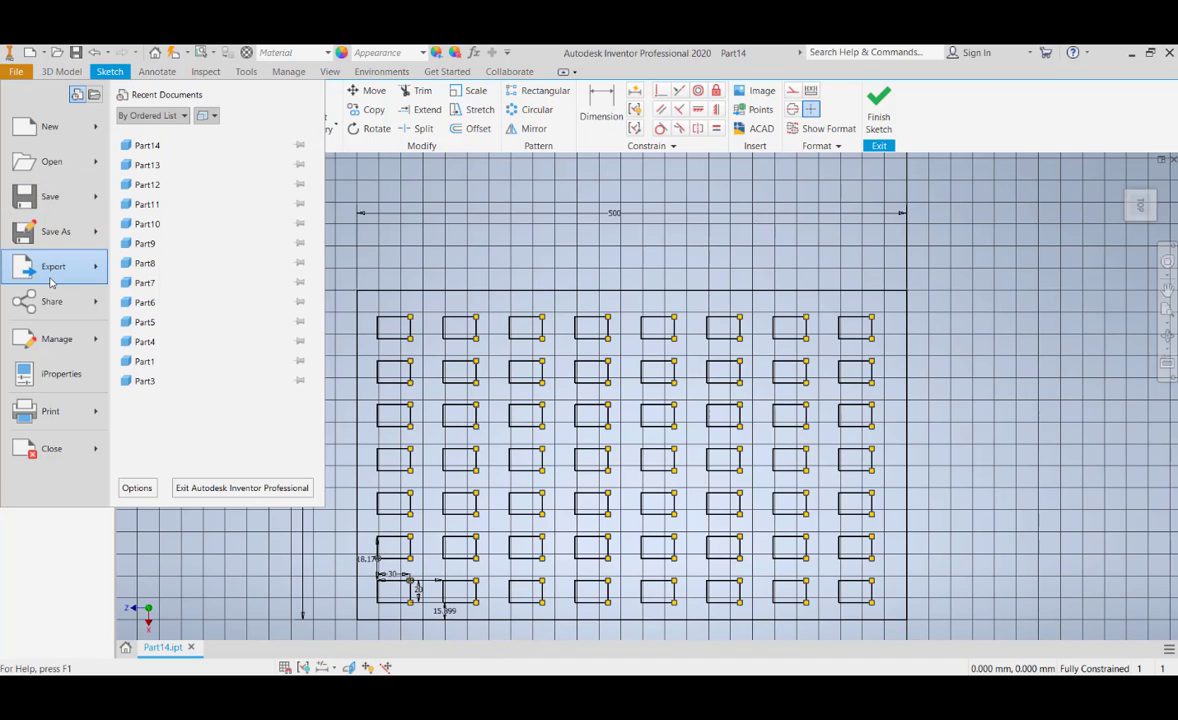
left_click(55, 230)
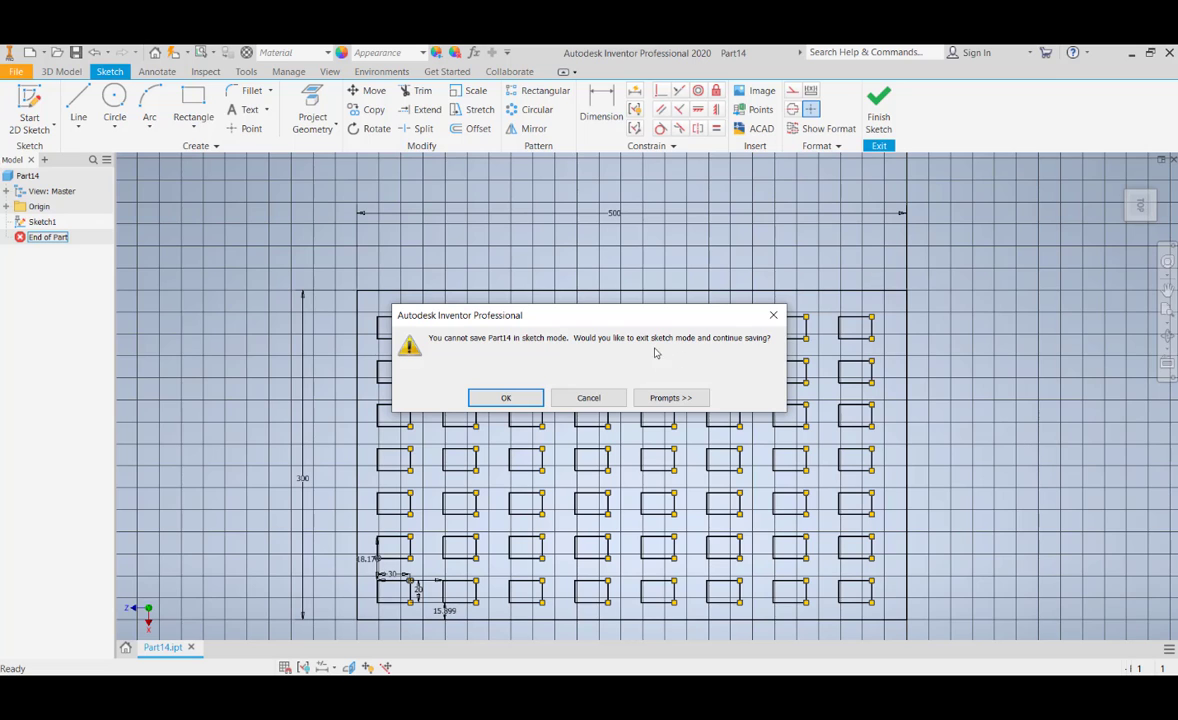
left_click(506, 398)
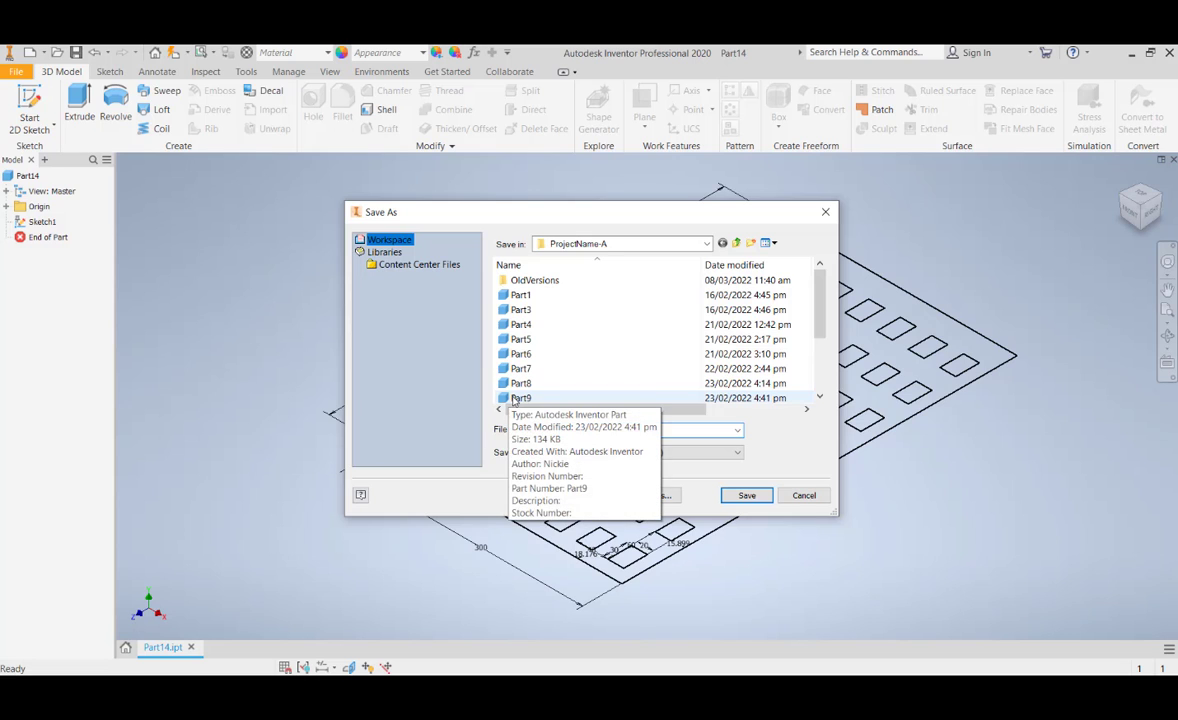
scroll(500, 390, "down", 3)
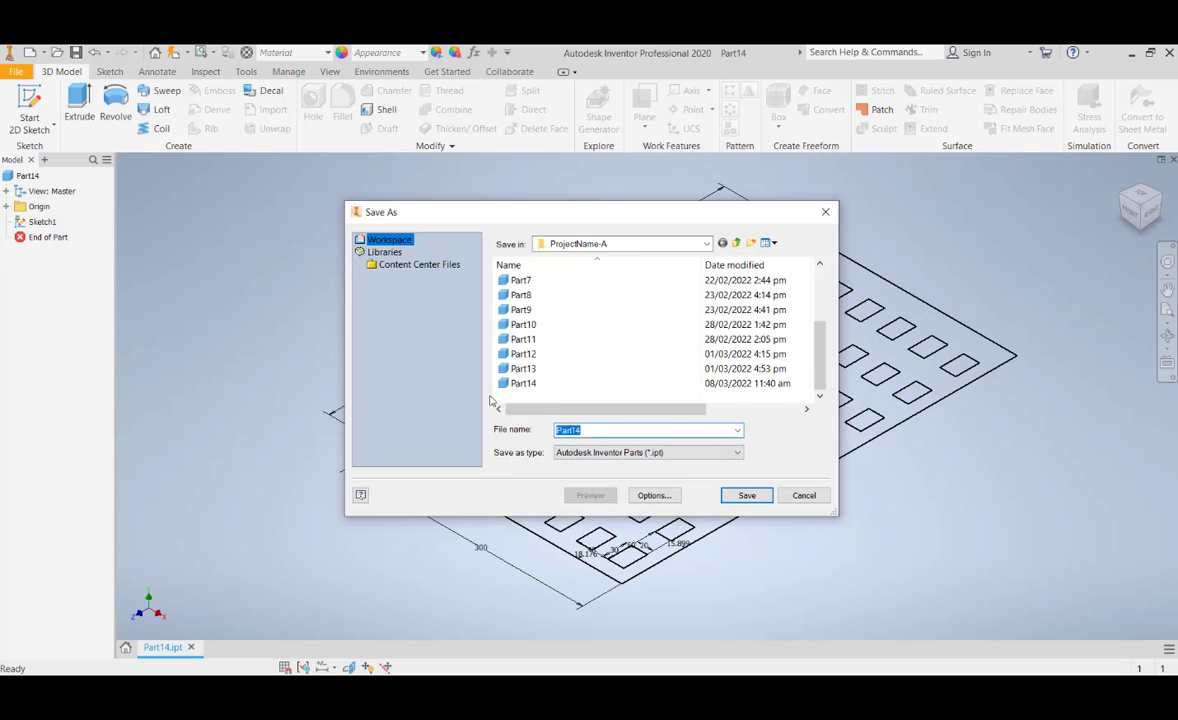
left_click(525, 384)
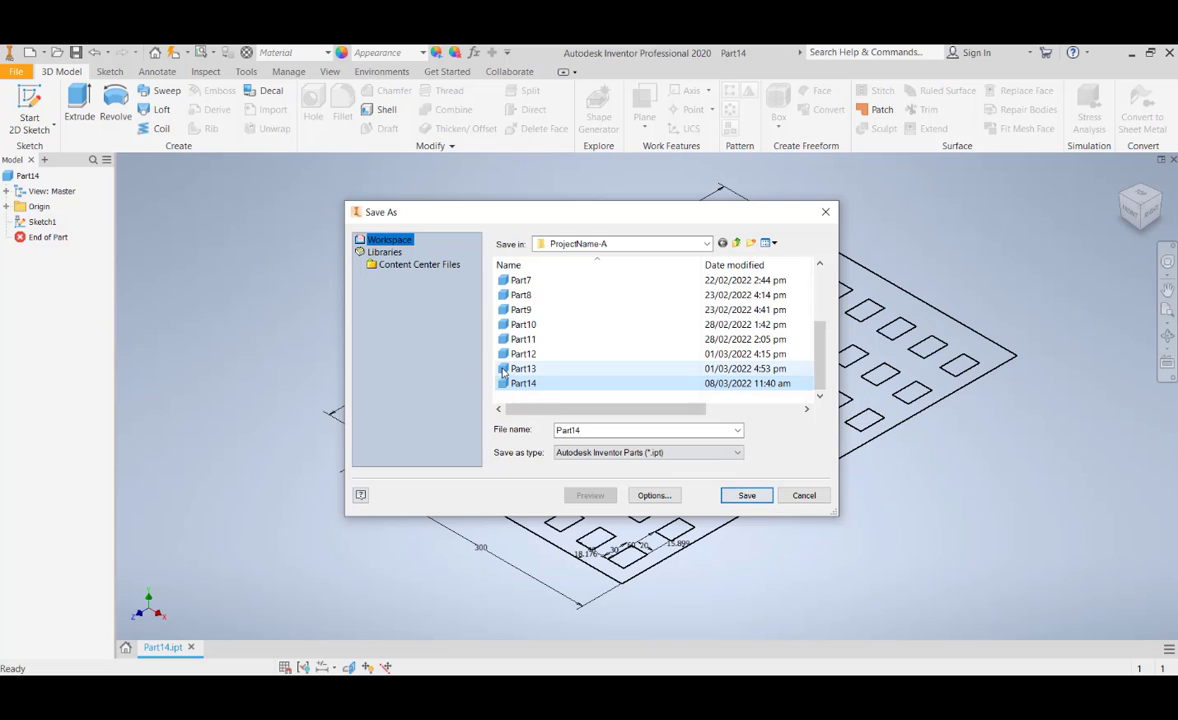
left_click(747, 495)
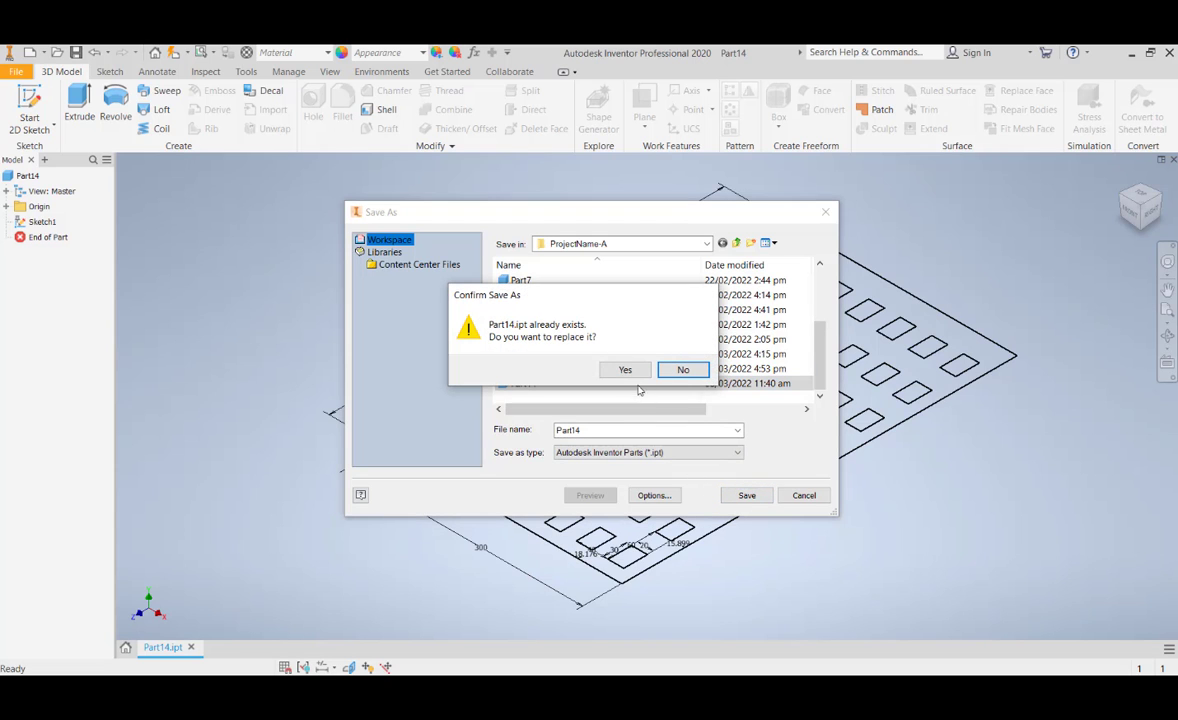
left_click(625, 369)
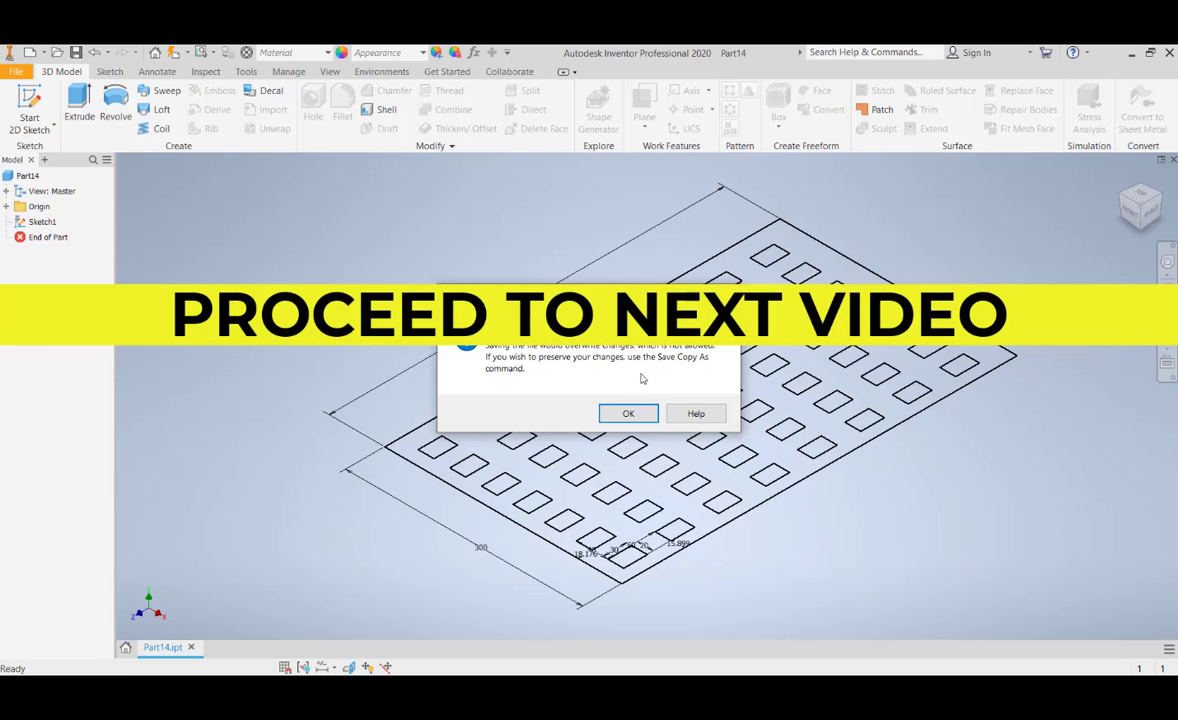
left_click(628, 413)
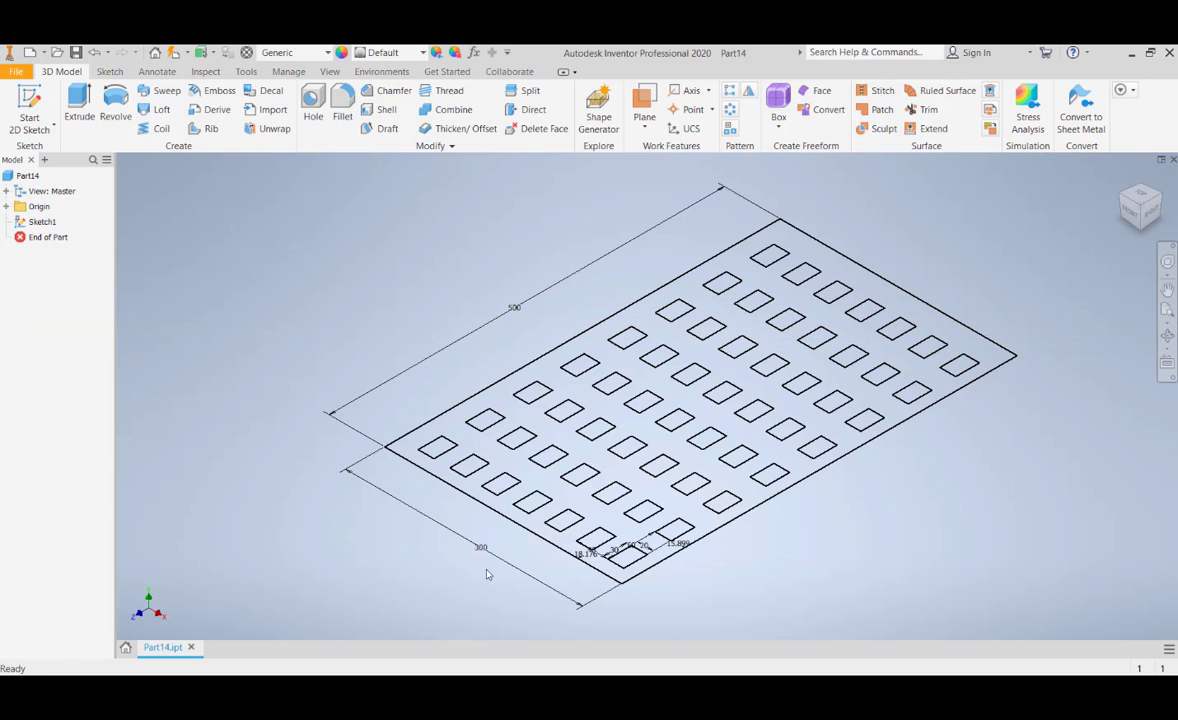
mouse_move(435, 686)
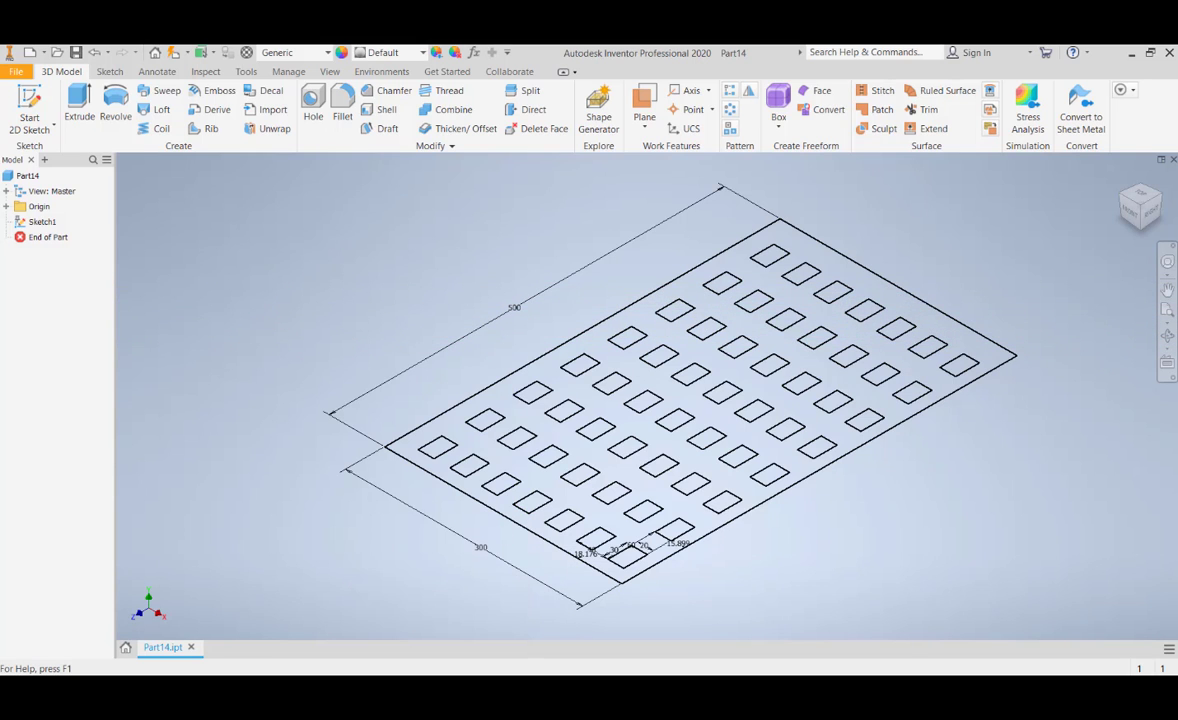